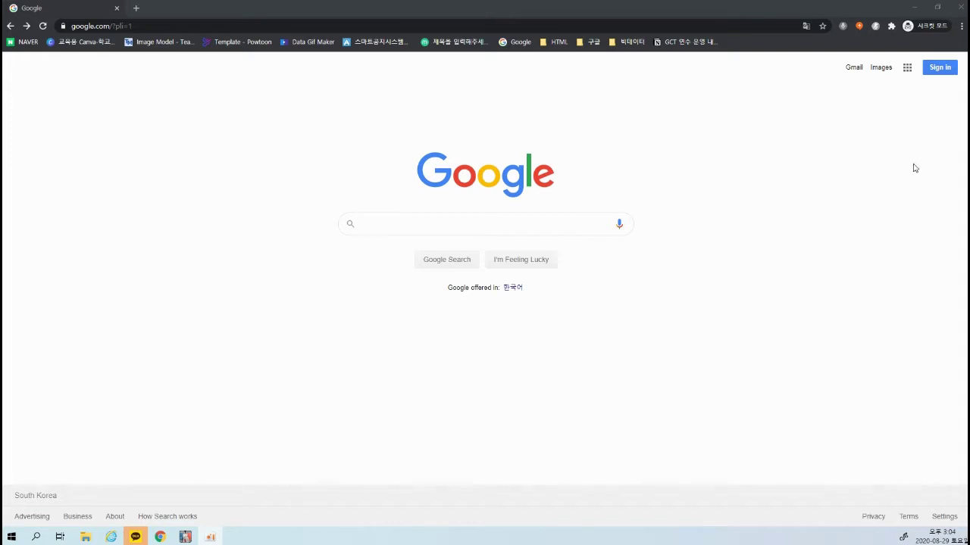
Open Gmail from the Google apps grid on the Google homepage
click(908, 69)
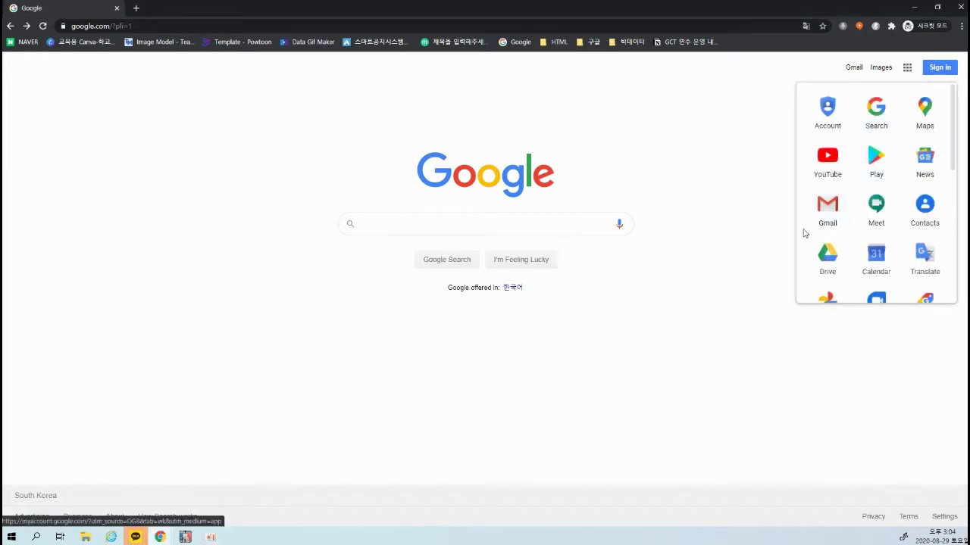
click(824, 212)
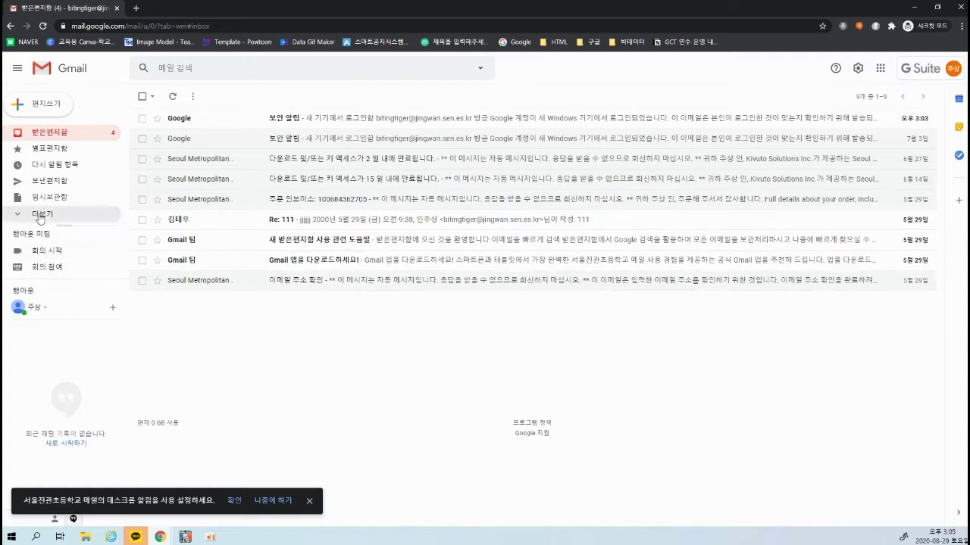
Expand the sidebar's 더보기 section and scroll down to reveal 새 라벨 만들기
click(41, 215)
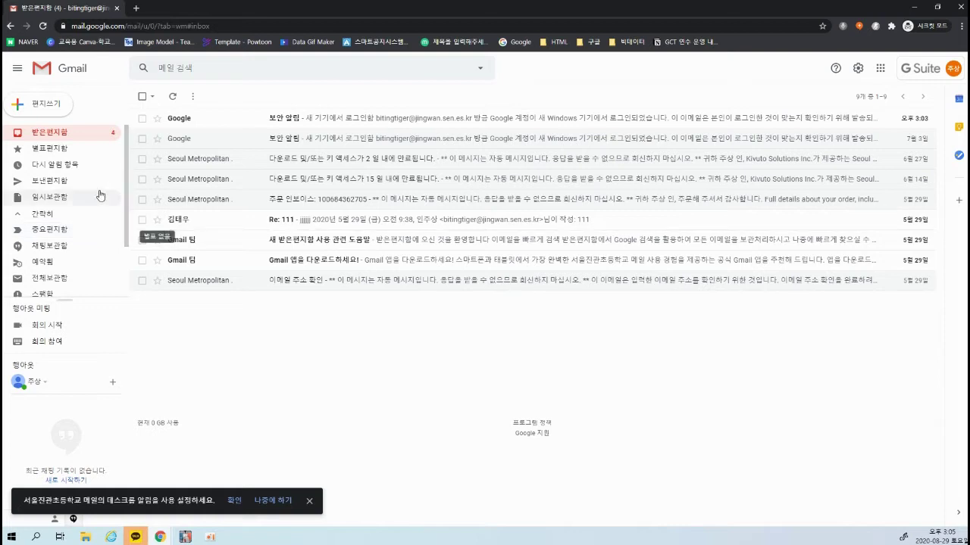
scroll(83, 246, down, 2)
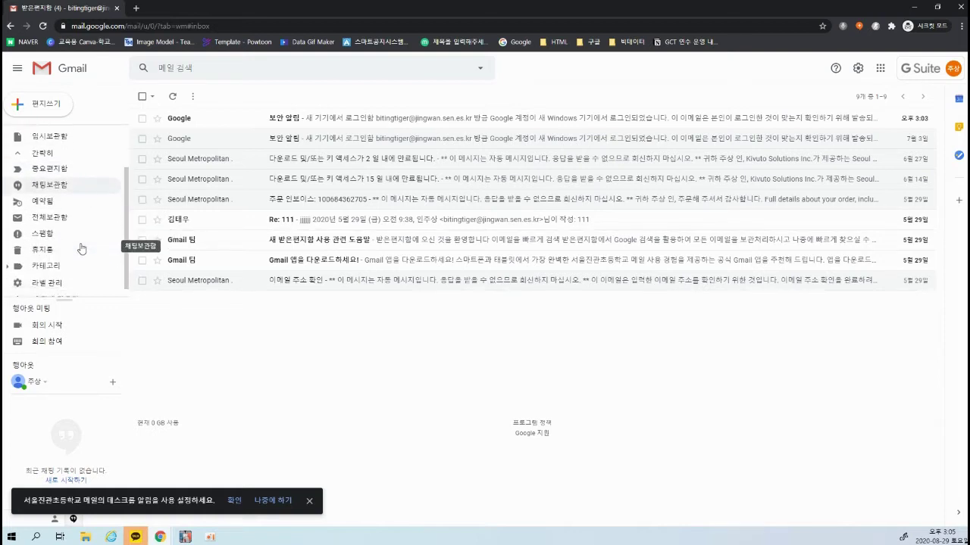
scroll(84, 242, up, 2)
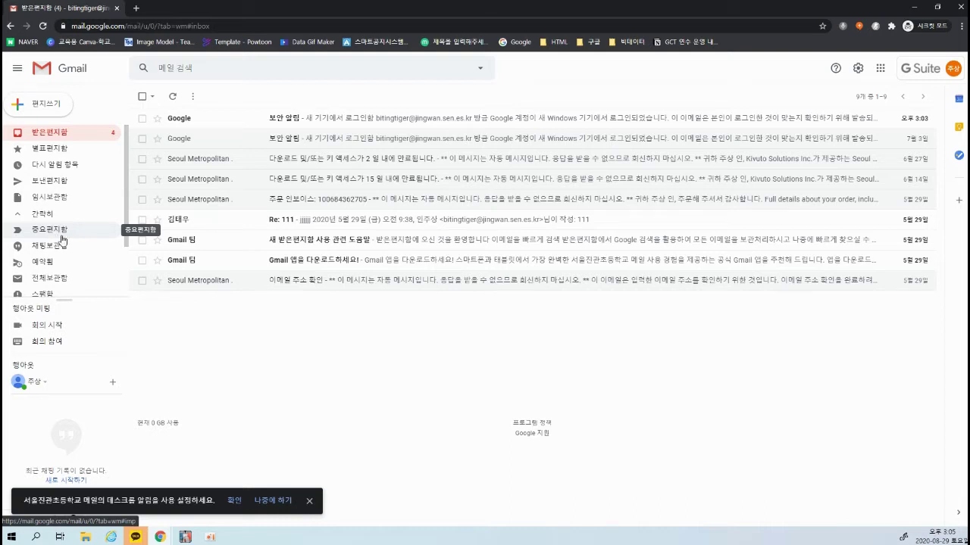
scroll(49, 235, down, 2)
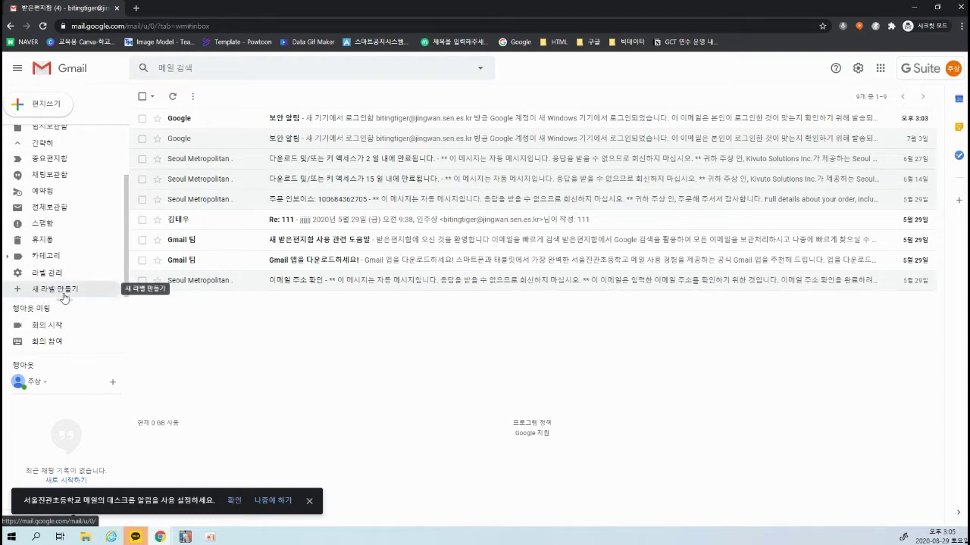
Create a new label named '업무' with 새 라벨 만들기
click(59, 294)
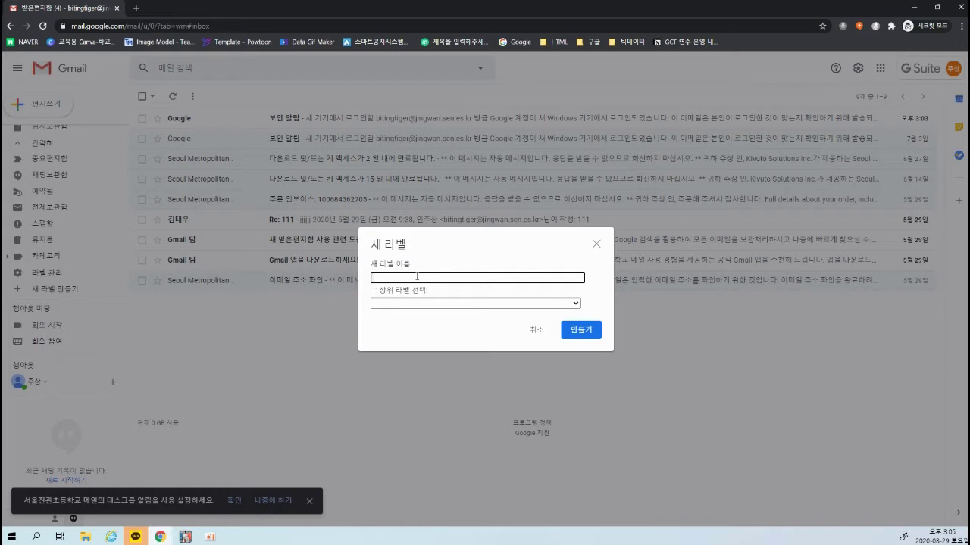
text(회)
key(BackSpace)
text(업무)
click(586, 335)
click(586, 334)
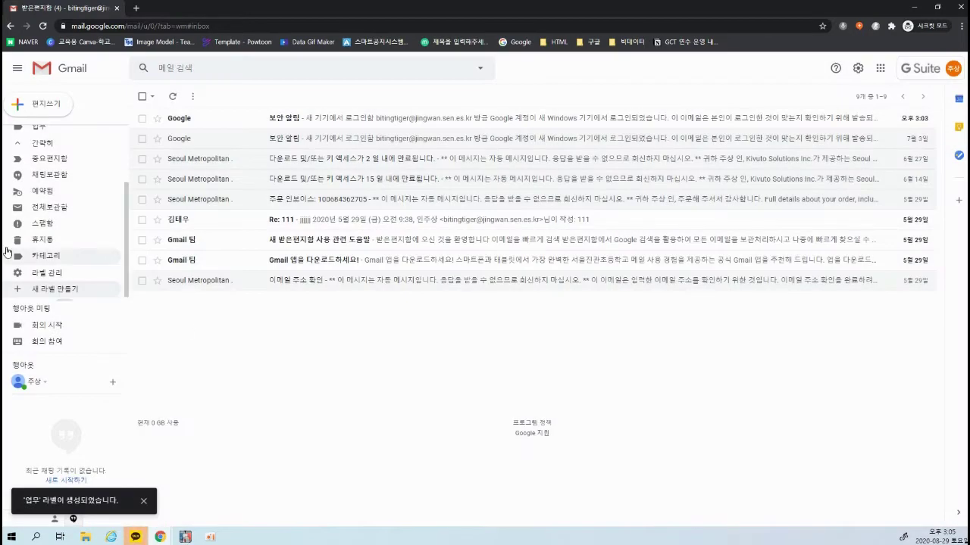
scroll(60, 258, up, 2)
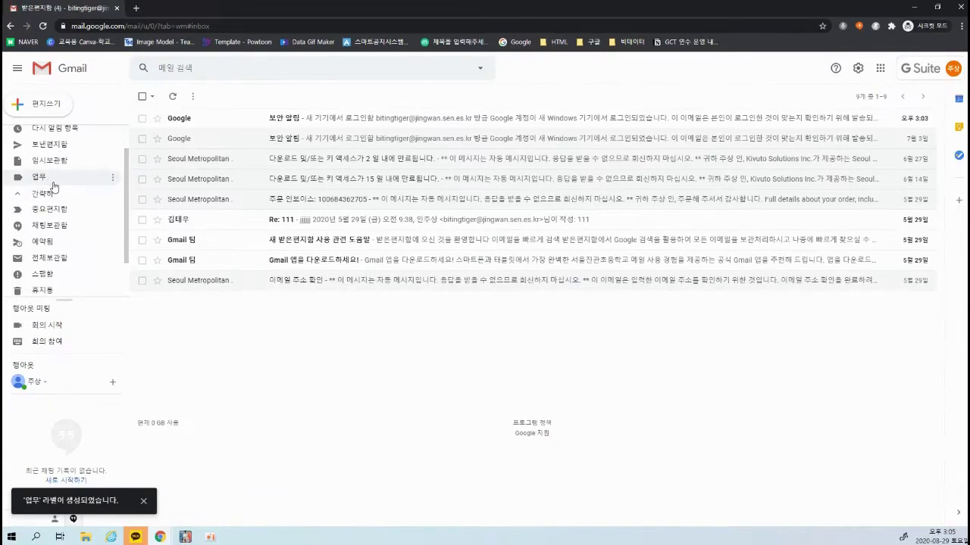
Set the 업무 label's colour to red from its label-colour menu
click(111, 179)
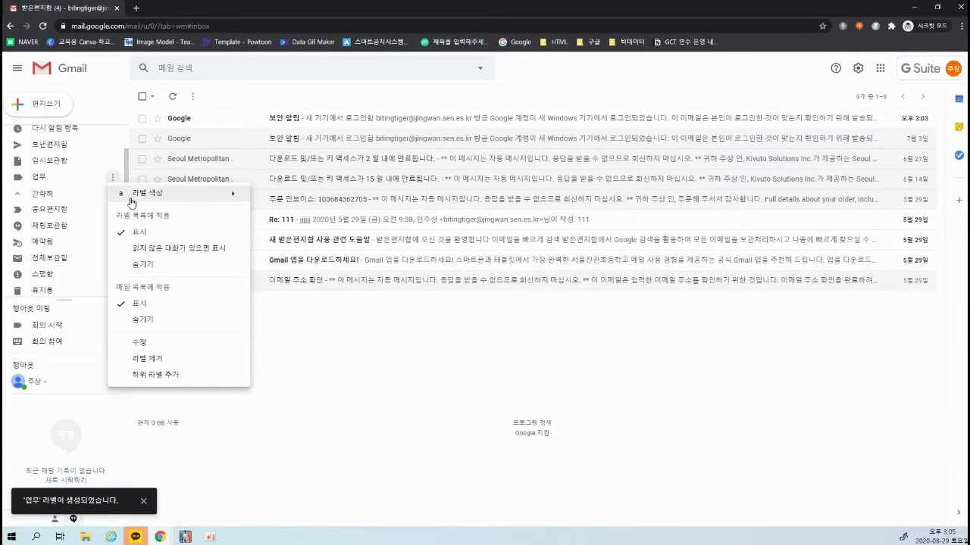
mouse_move(157, 201)
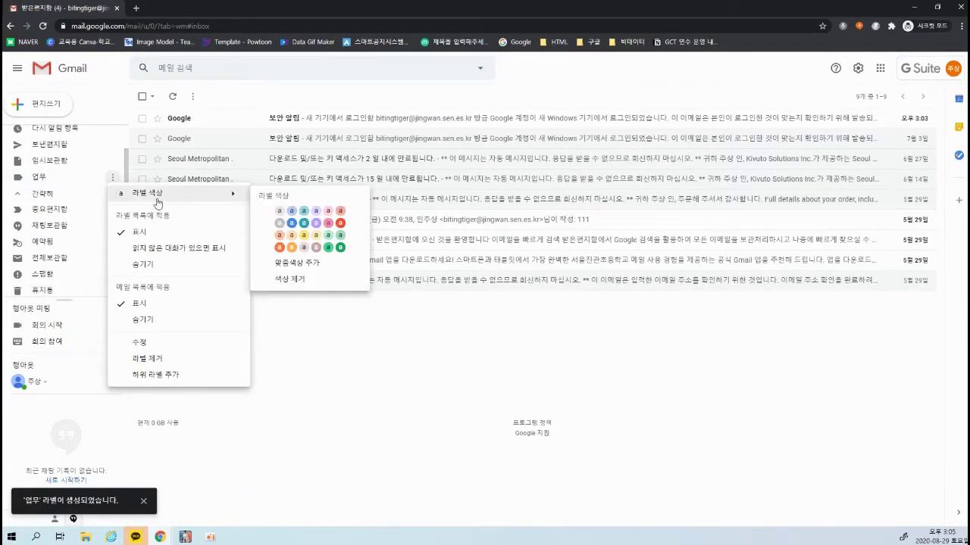
click(340, 223)
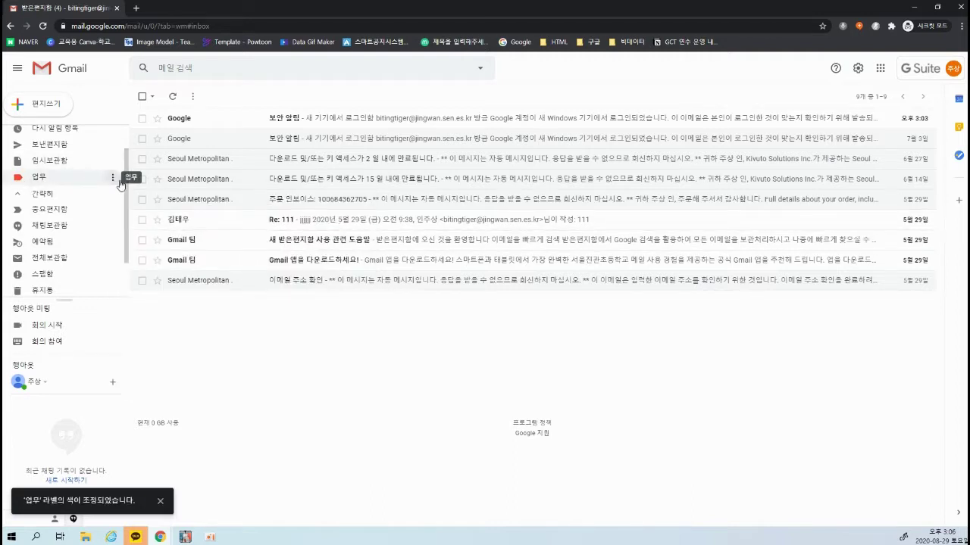
scroll(85, 218, down, 1)
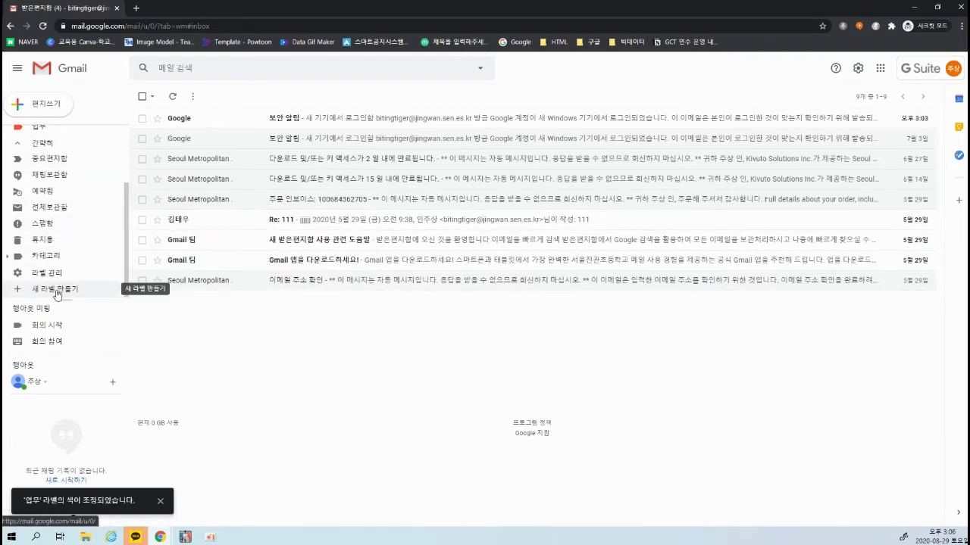
Create a new label named '쇼핑'
click(55, 289)
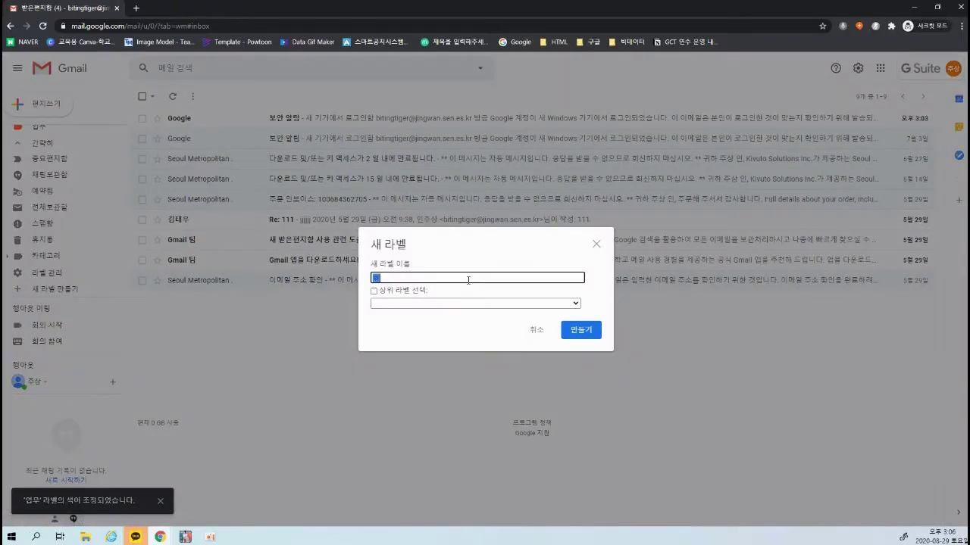
text(여)
text(기)
key(ctrl+a)
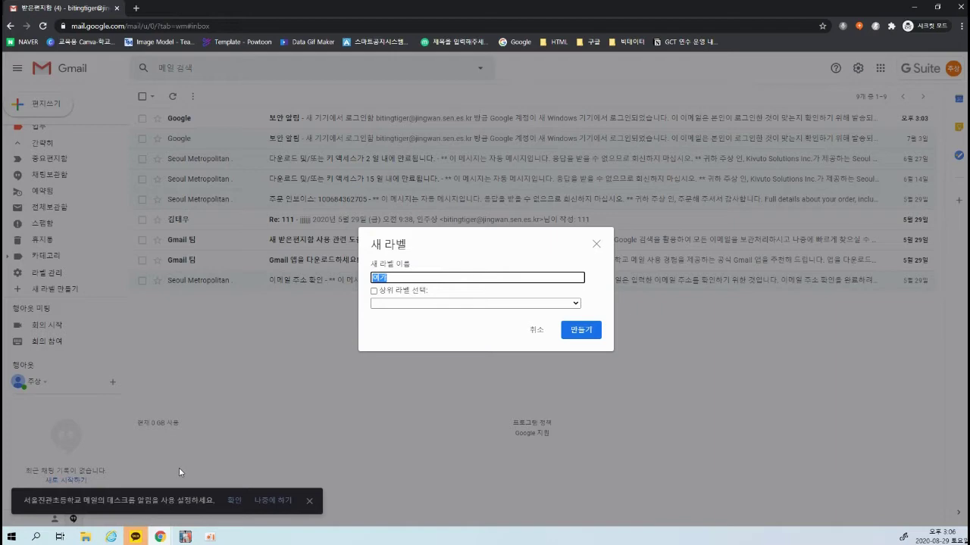
text(쇼핑)
click(580, 329)
Set the 쇼핑 label's colour to yellow
scroll(76, 212, up, 3)
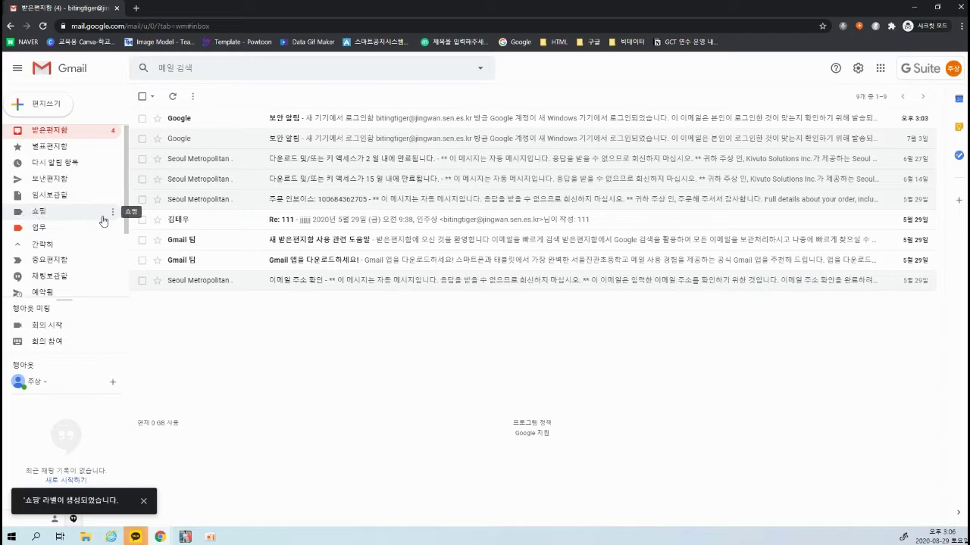
click(112, 214)
mouse_move(174, 229)
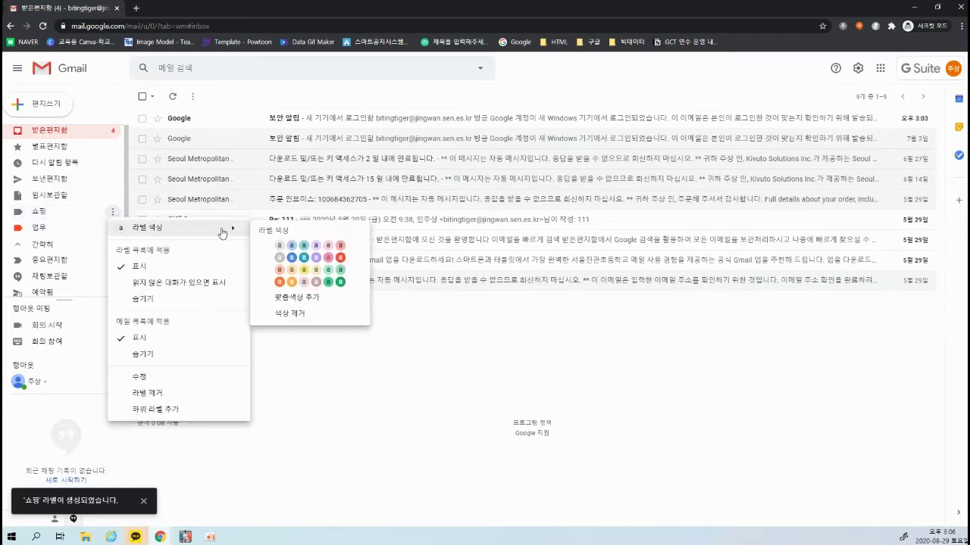
click(305, 271)
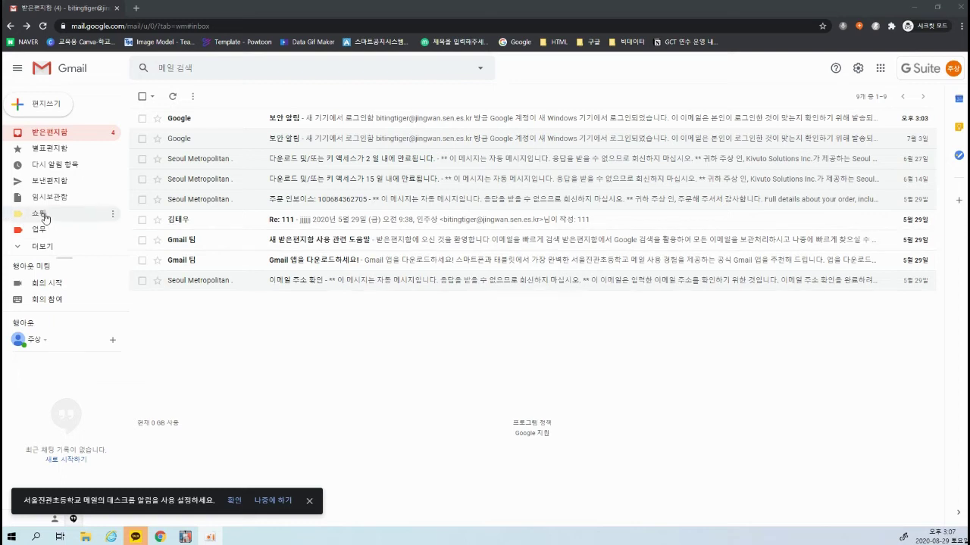
click(45, 220)
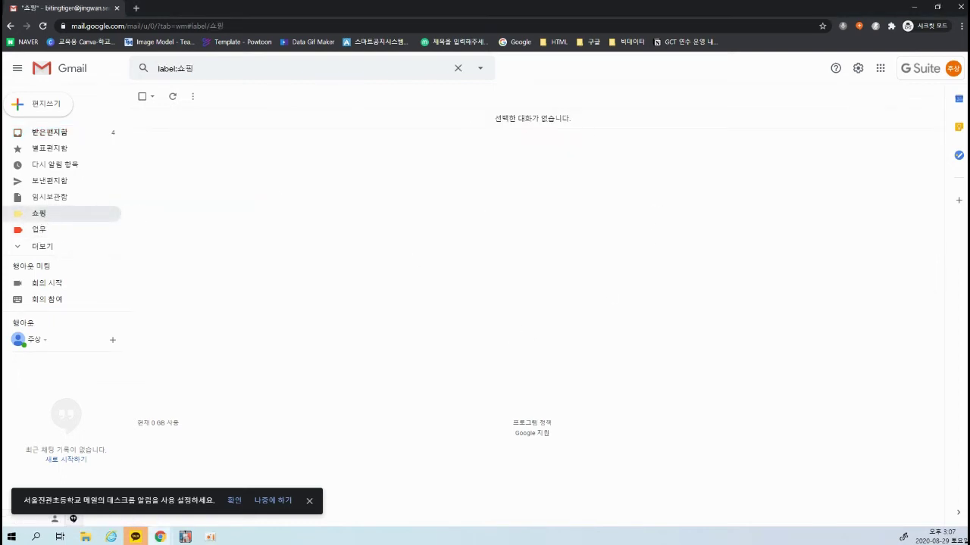
click(9, 26)
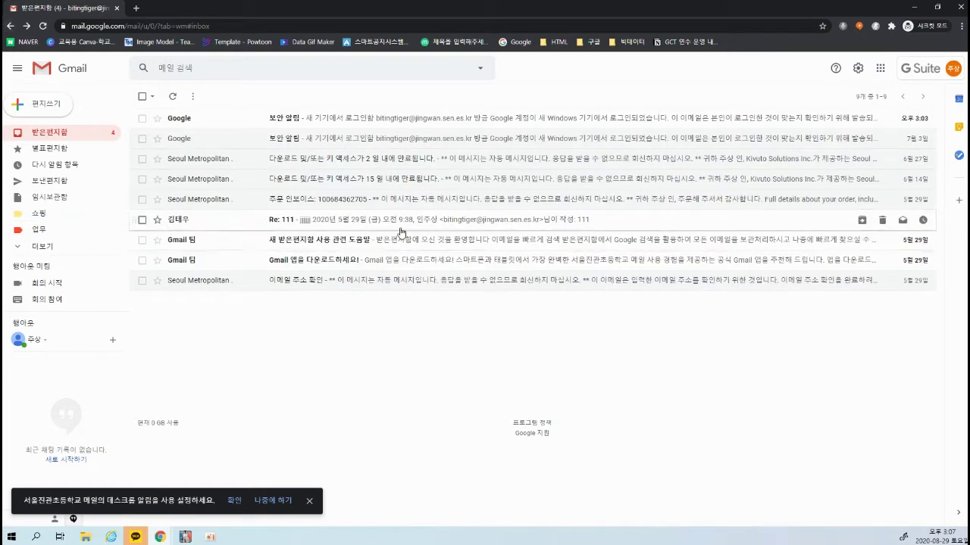
Select both Gmail 팀 messages and apply the 업무 label to them
click(141, 241)
click(142, 260)
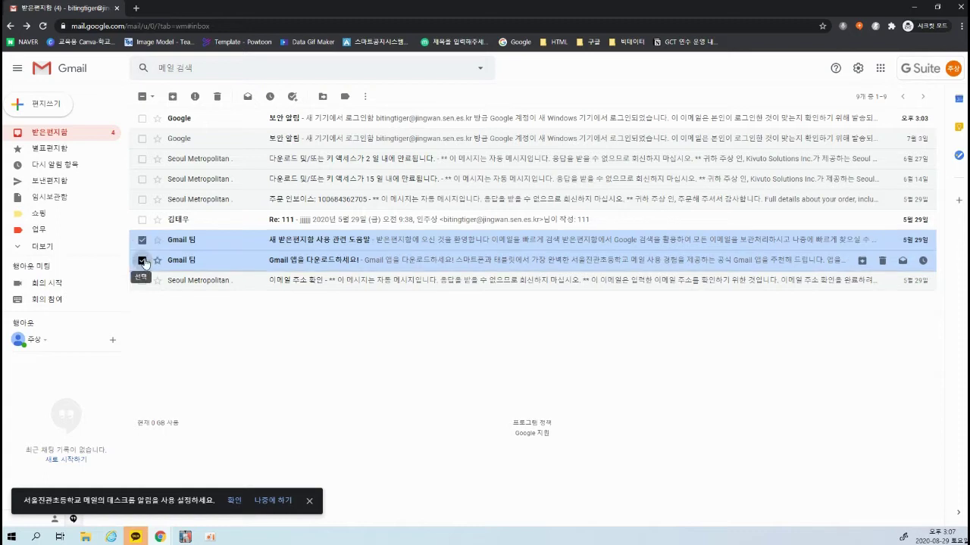
right_click(204, 242)
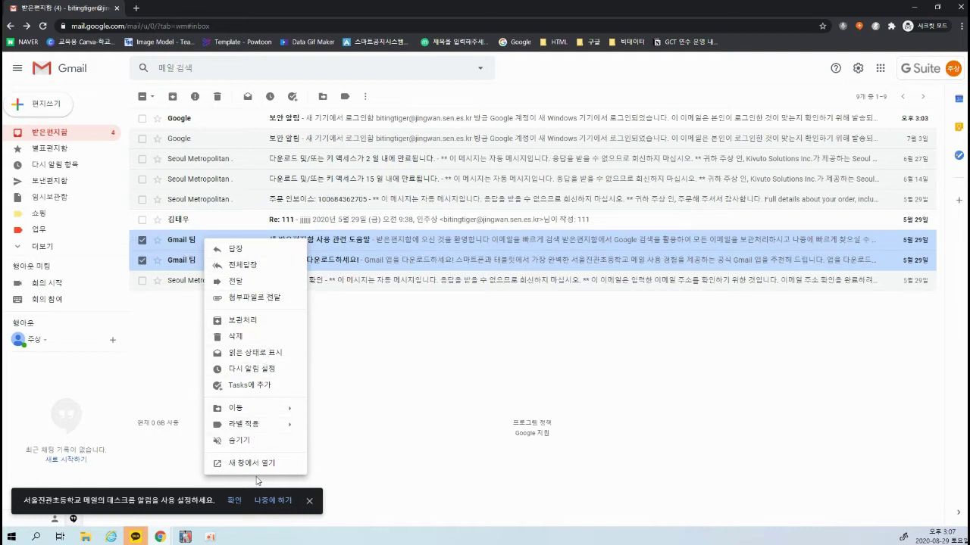
mouse_move(262, 428)
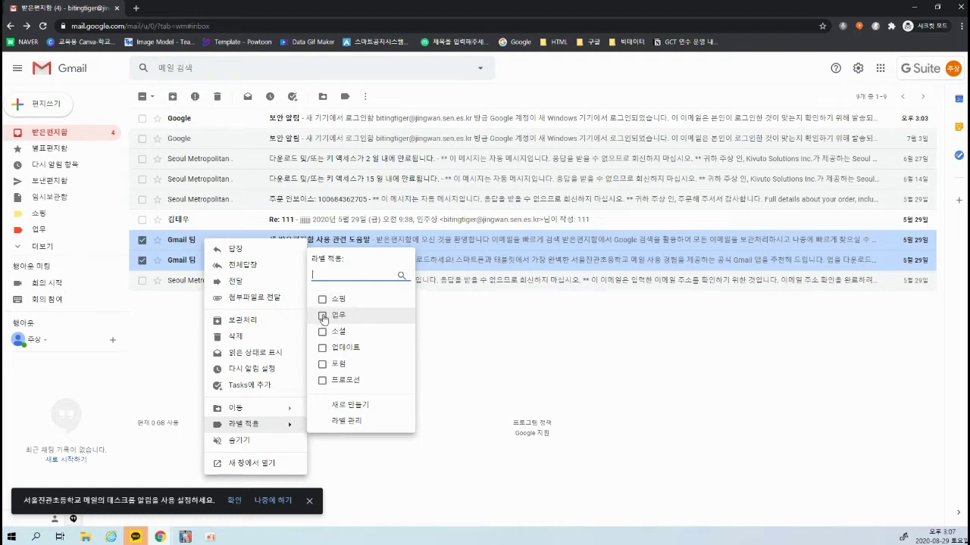
click(324, 316)
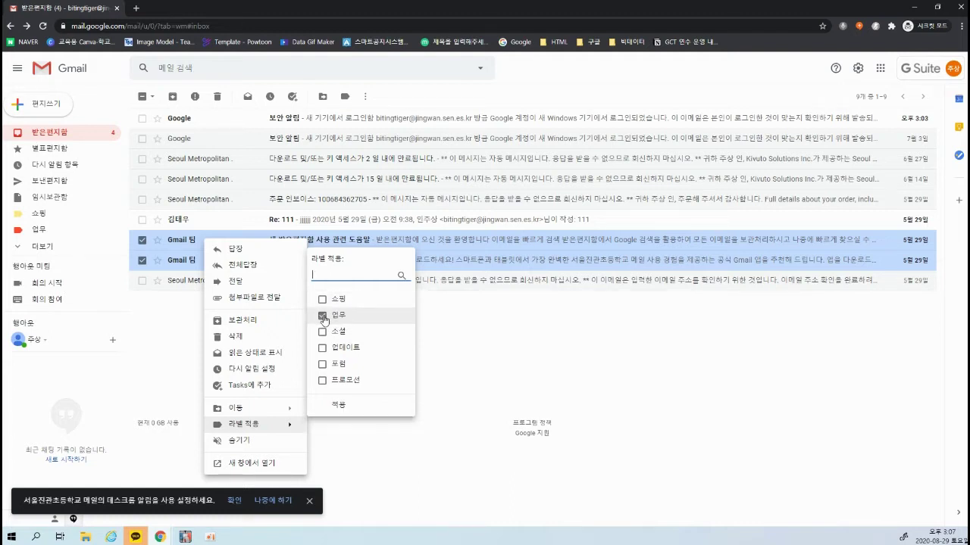
click(338, 404)
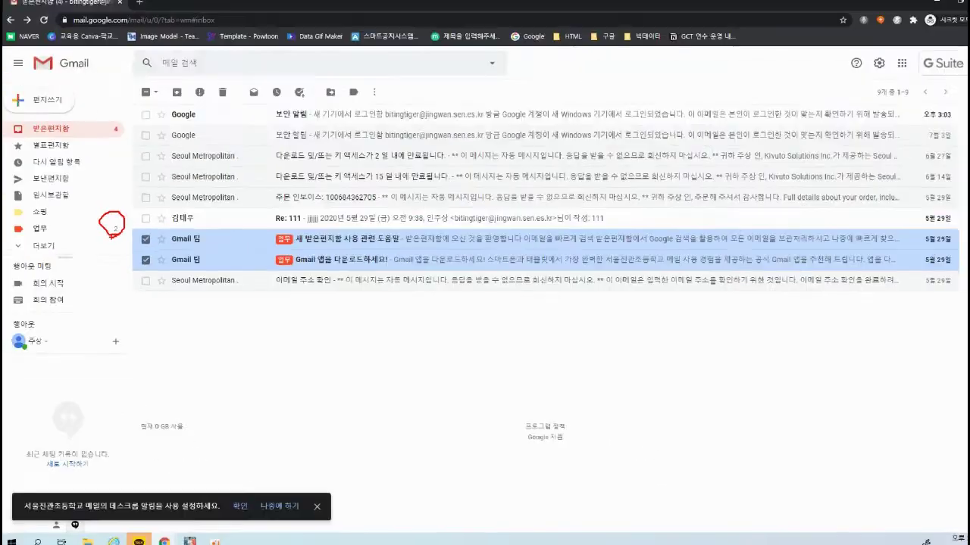
click(39, 230)
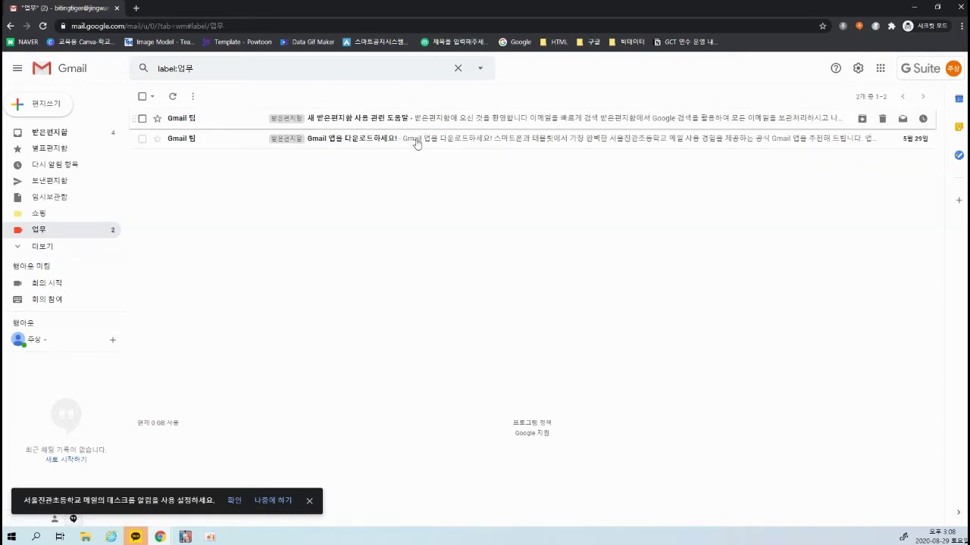
click(44, 135)
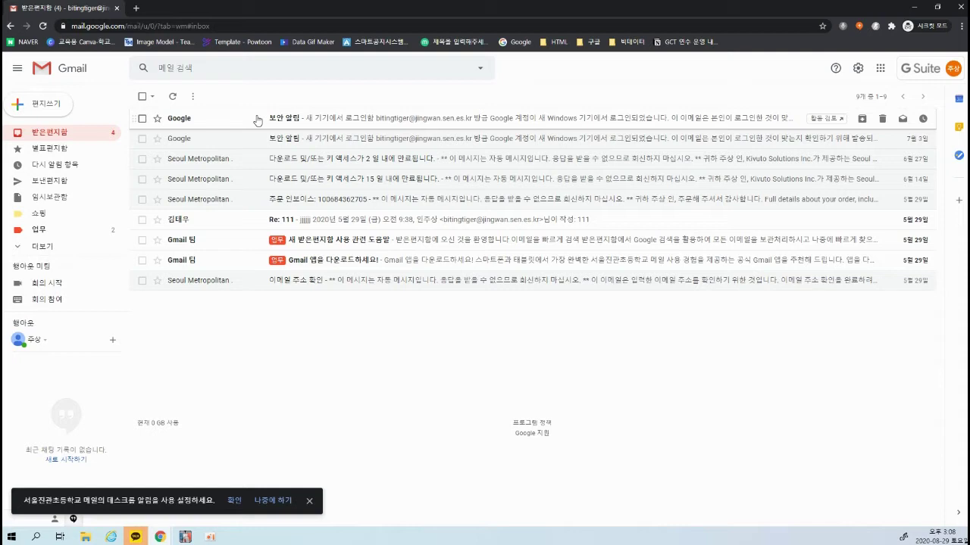
click(42, 247)
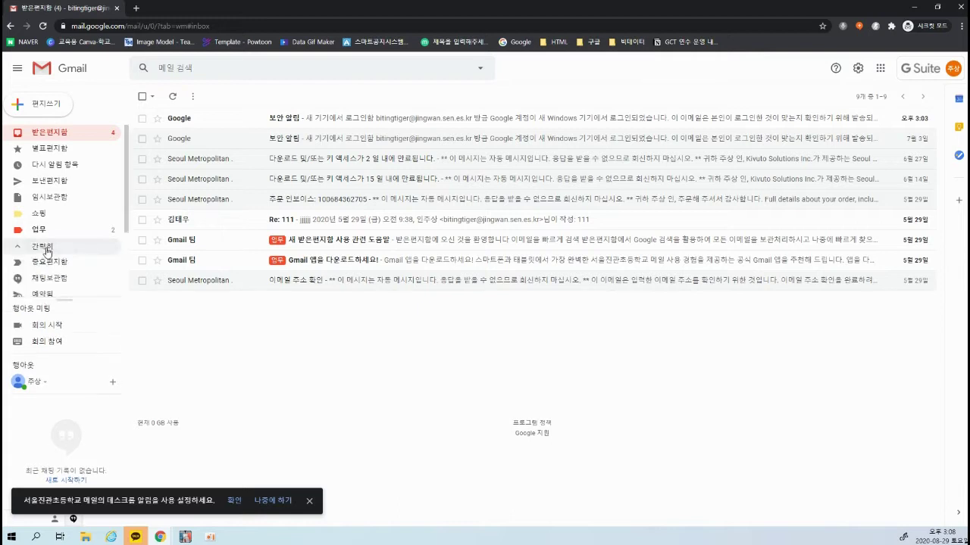
scroll(53, 281, down, 3)
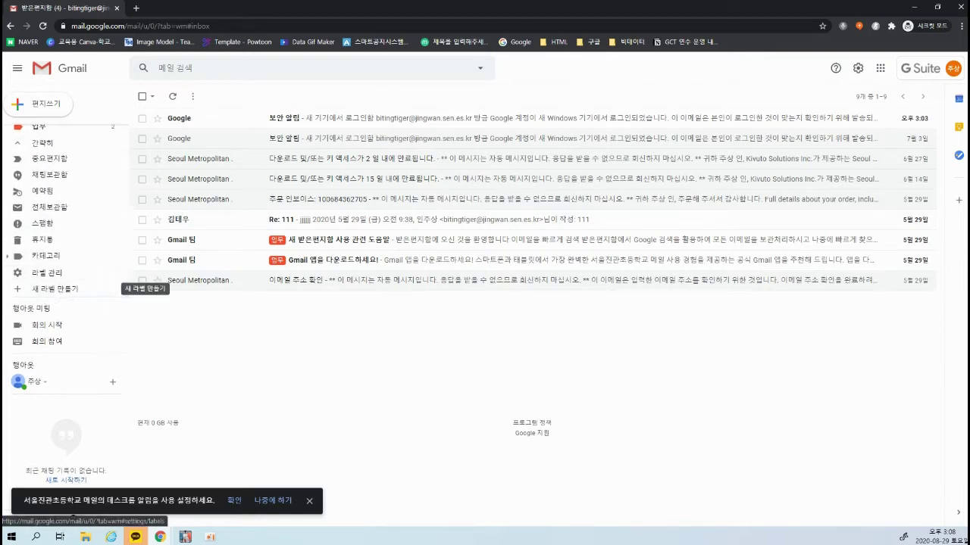
click(8, 256)
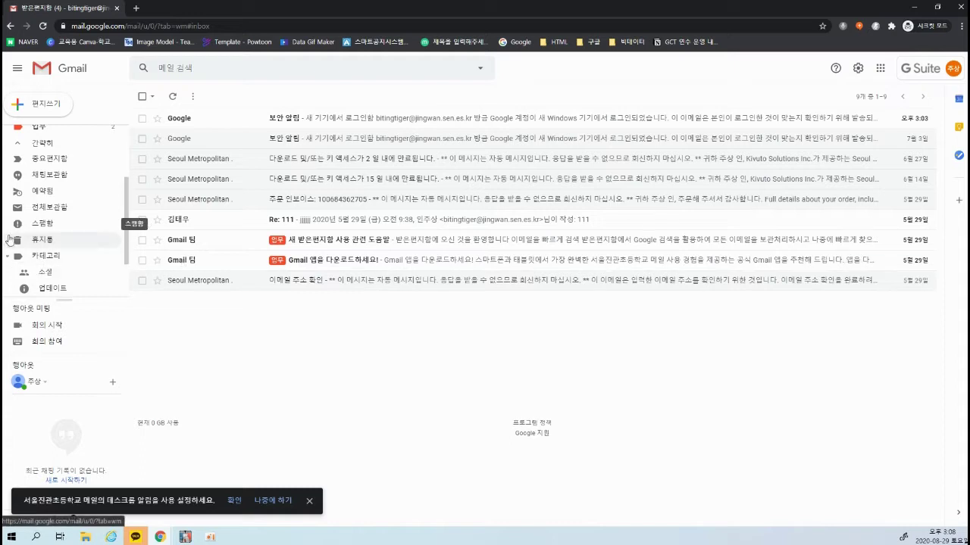
click(8, 256)
click(8, 256)
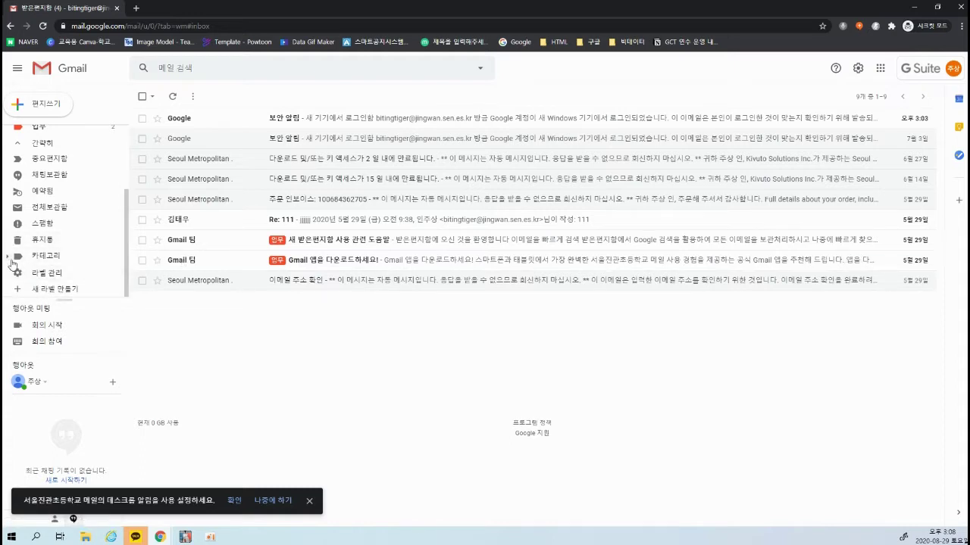
scroll(53, 255, down, 1)
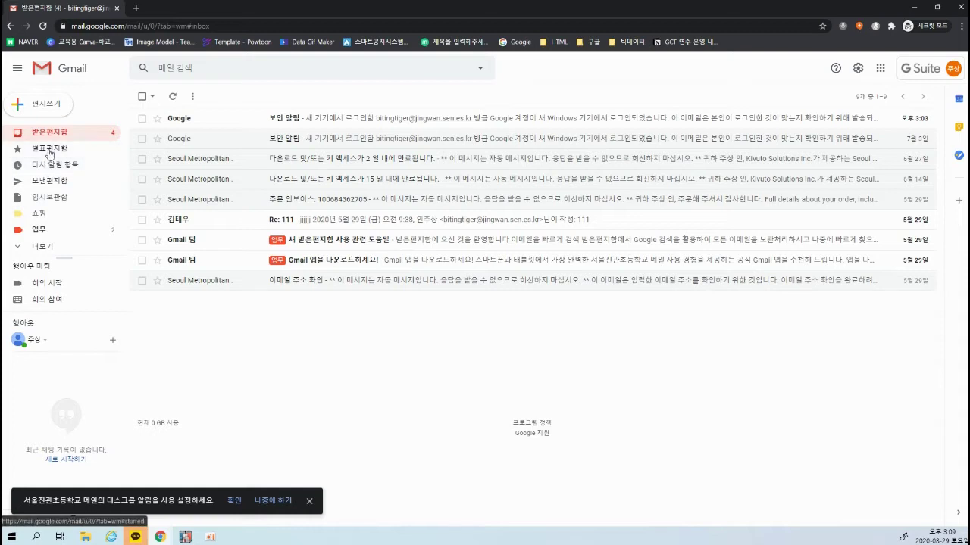
click(49, 154)
click(50, 134)
click(157, 119)
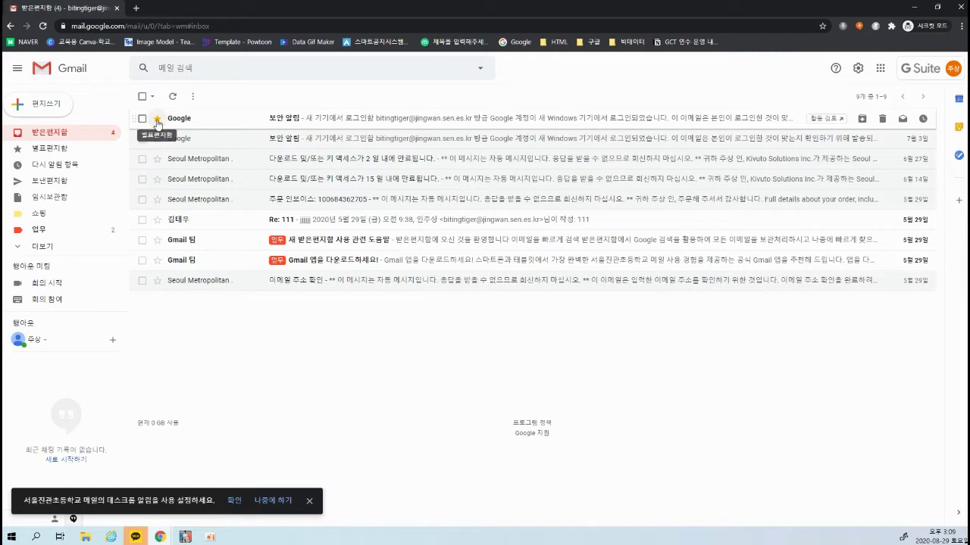
click(49, 149)
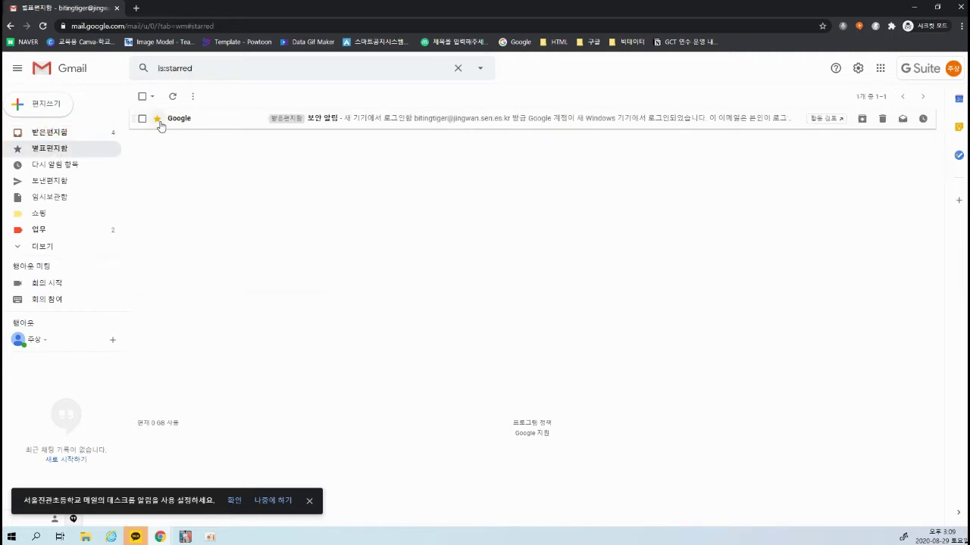
click(53, 133)
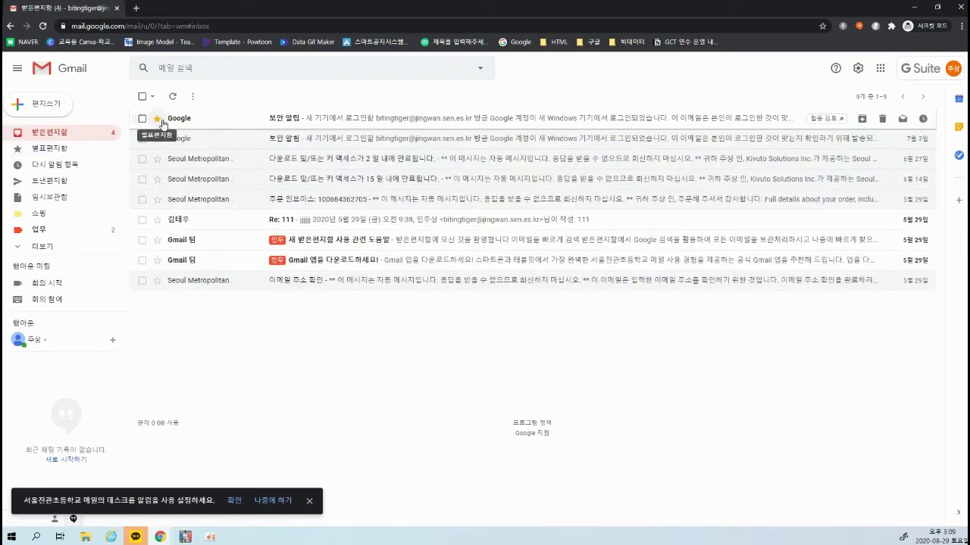
click(157, 139)
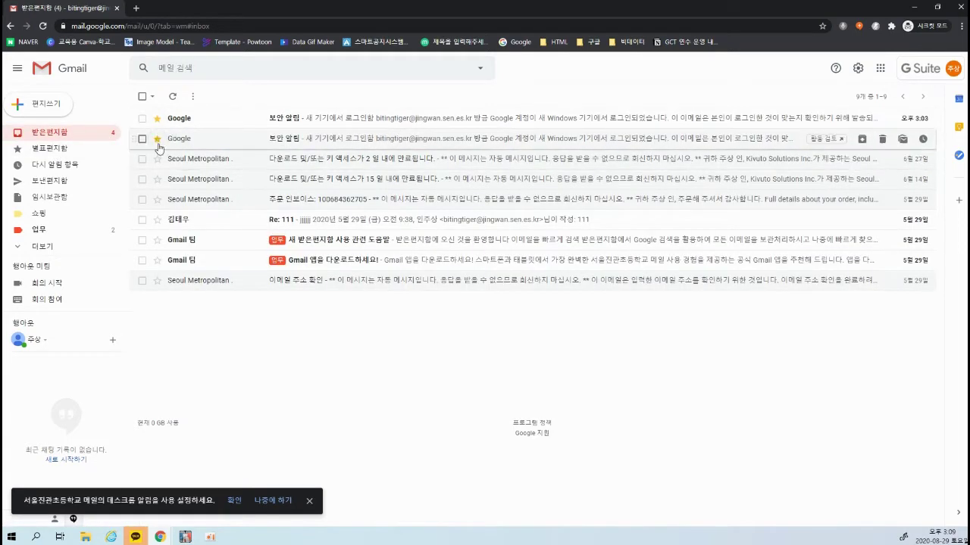
click(62, 154)
click(53, 133)
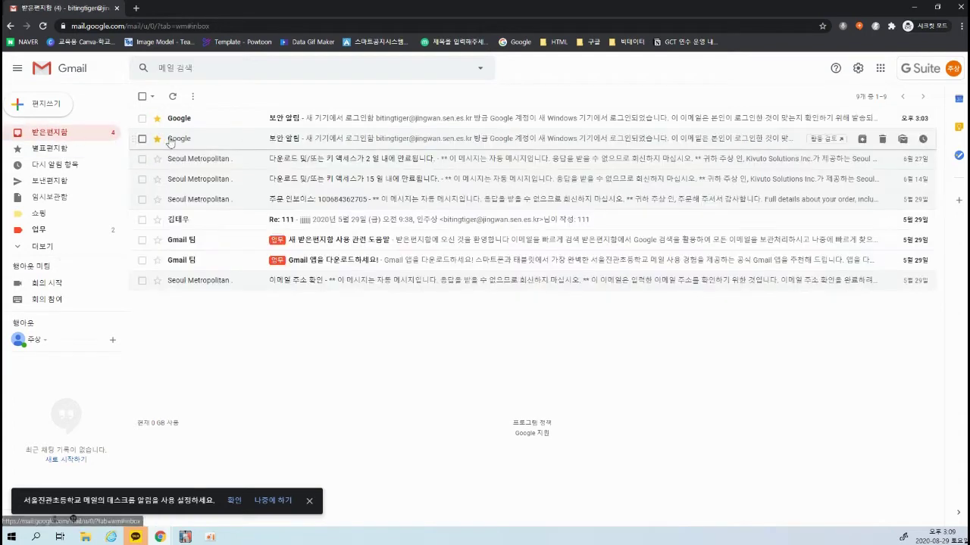
click(157, 139)
click(157, 118)
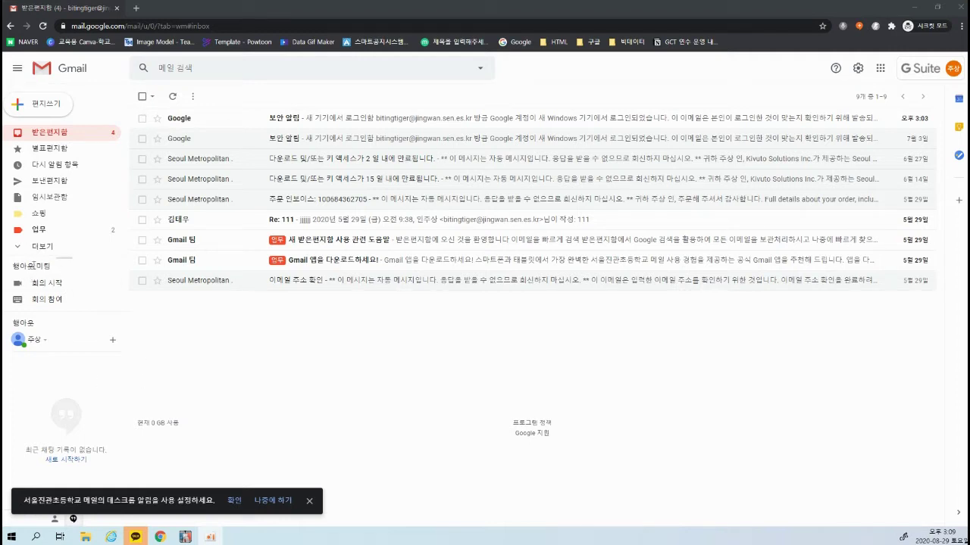
click(88, 329)
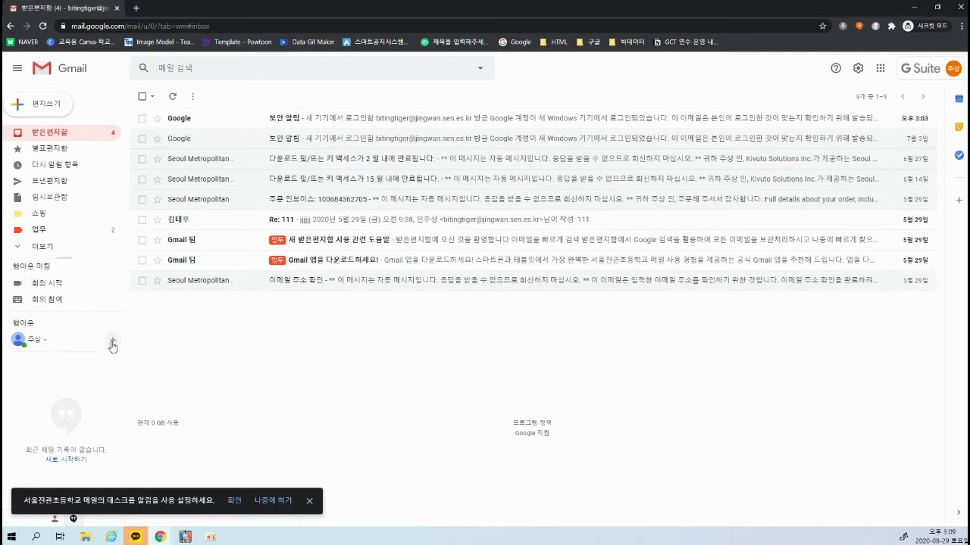
click(38, 340)
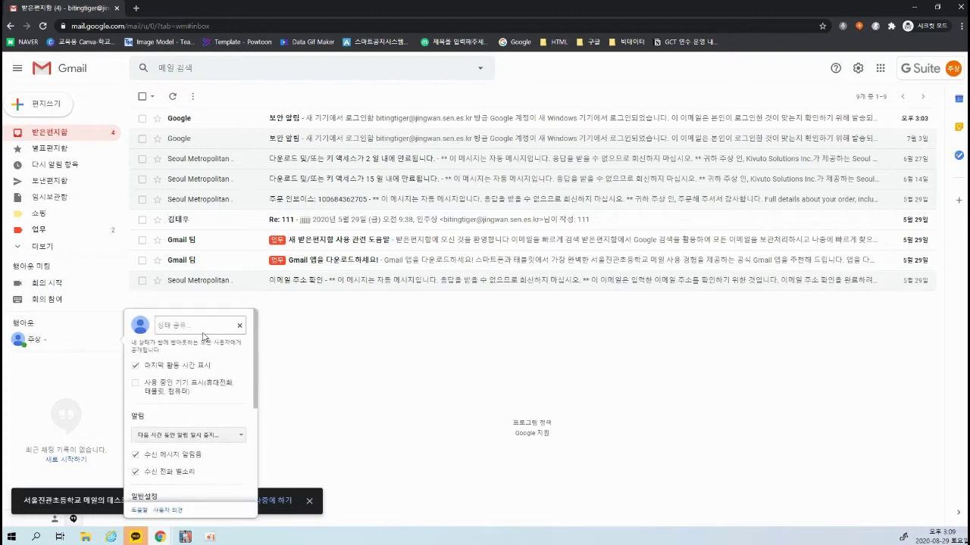
scroll(194, 394, down, 3)
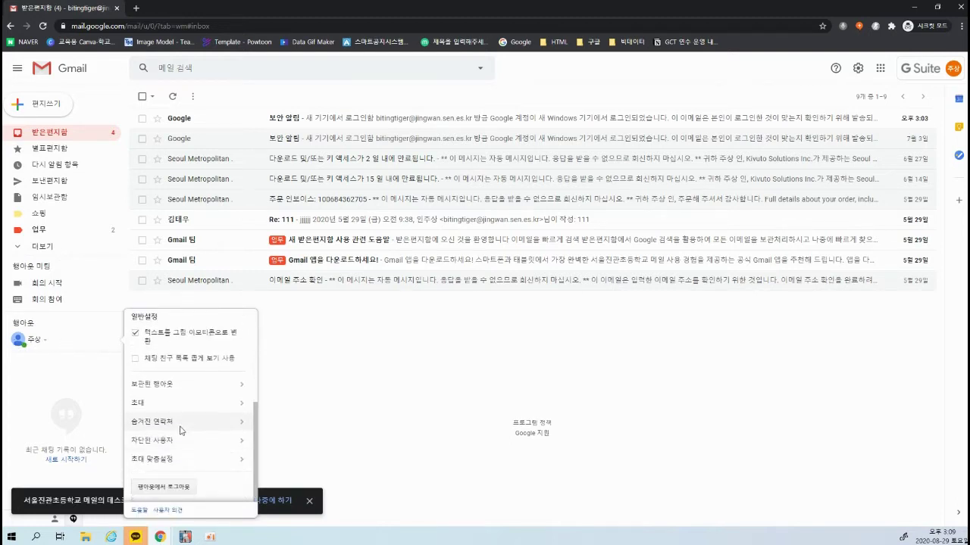
scroll(181, 430, up, 5)
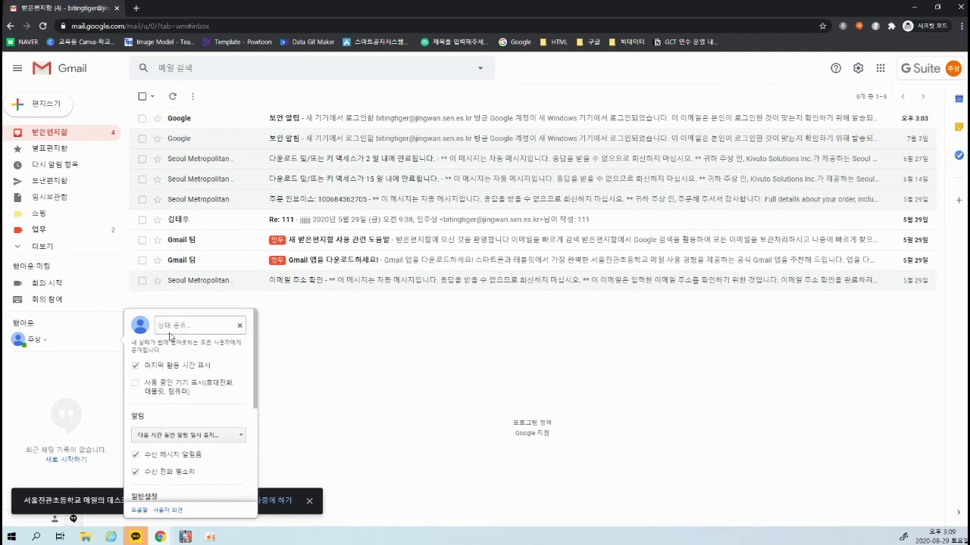
scroll(168, 385, down, 1)
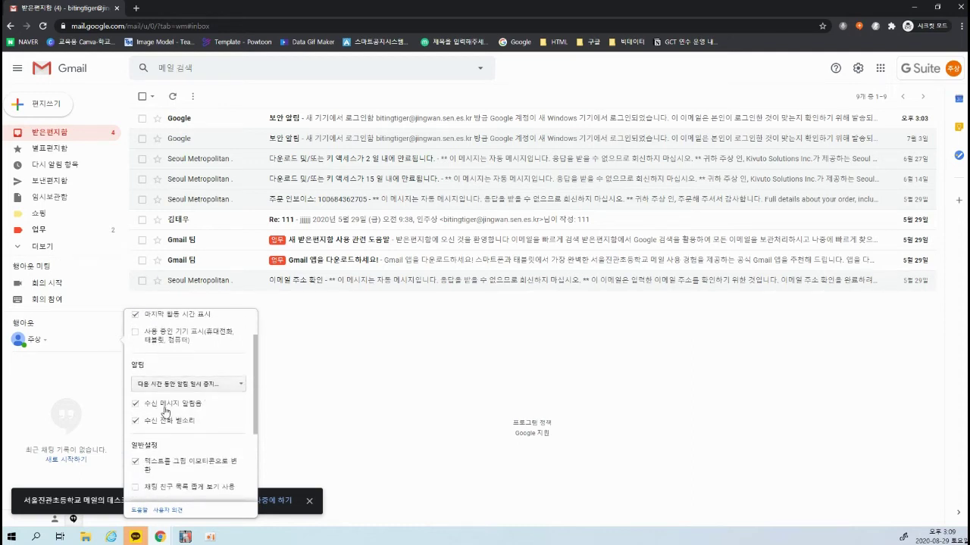
scroll(165, 412, down, 1)
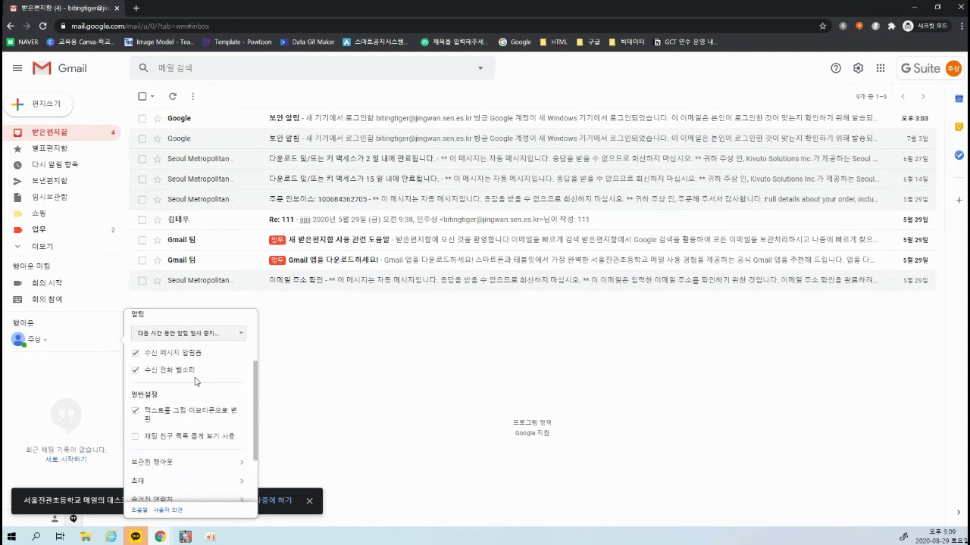
scroll(195, 381, down, 2)
click(441, 363)
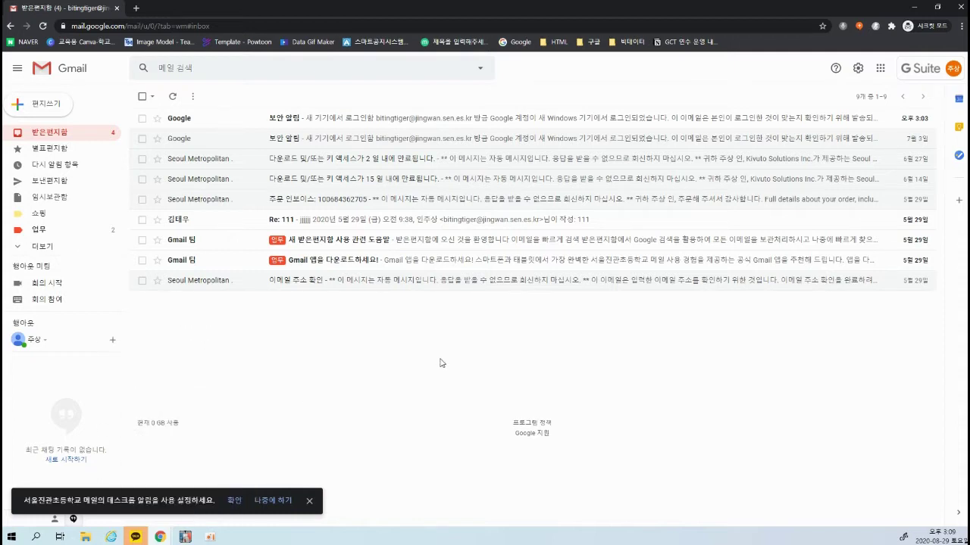
Start a new Hangouts group conversation and enter the group name 회사 동료
click(112, 340)
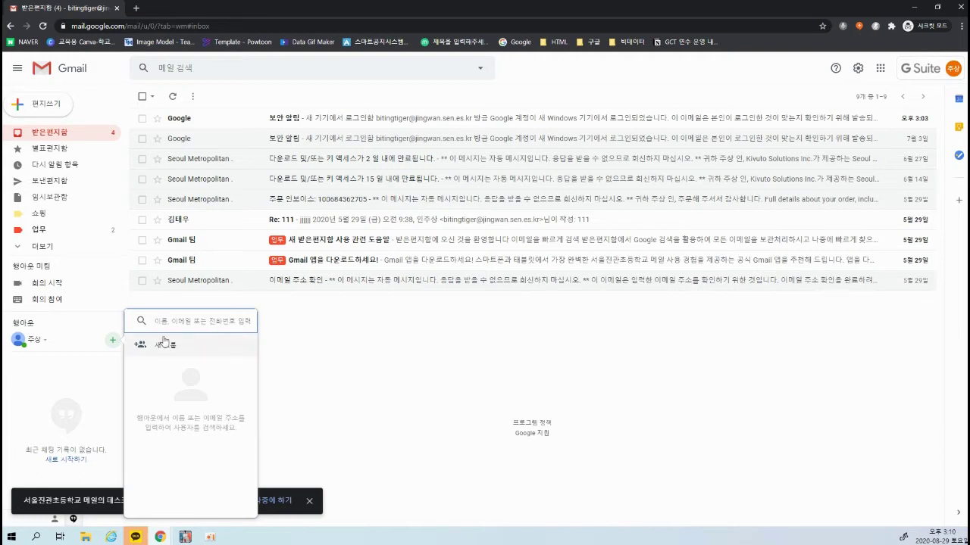
key(Escape)
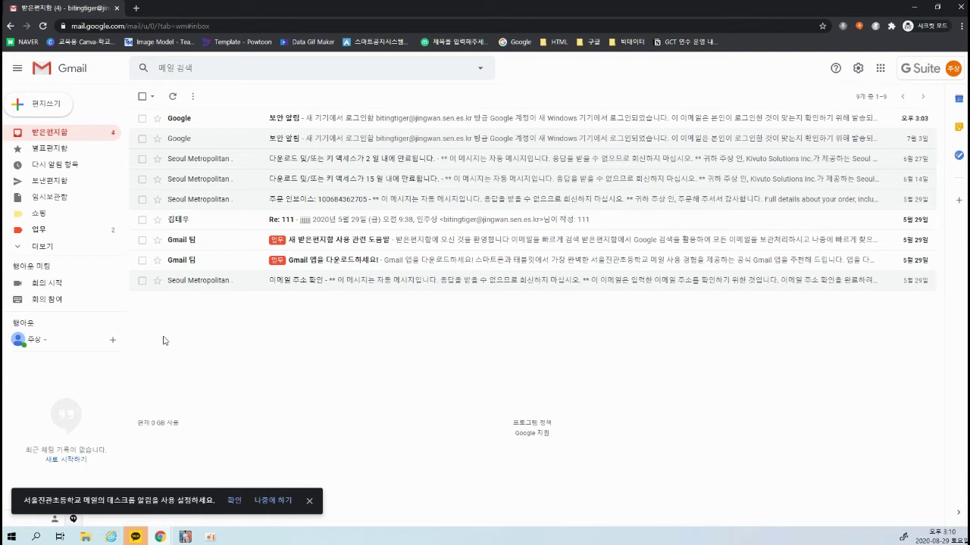
click(112, 340)
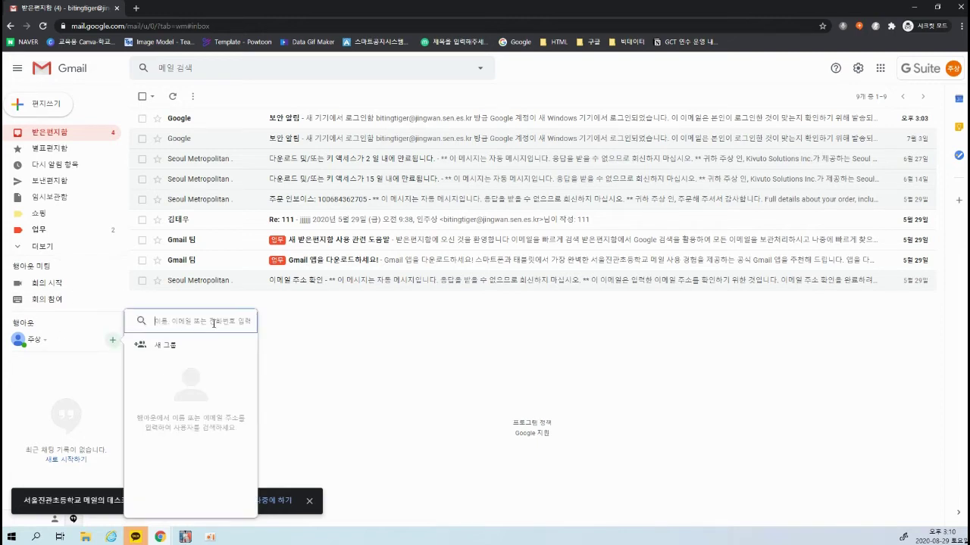
click(174, 345)
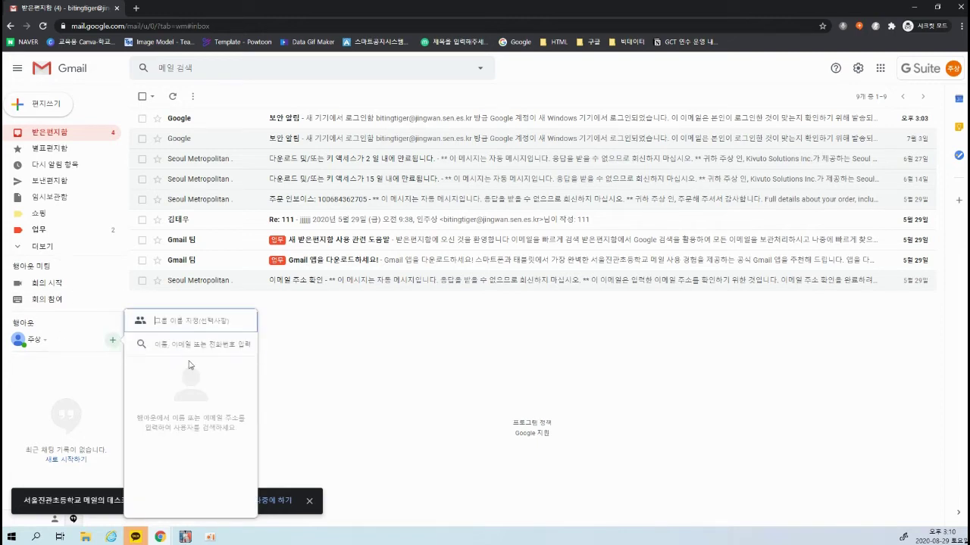
text(g)
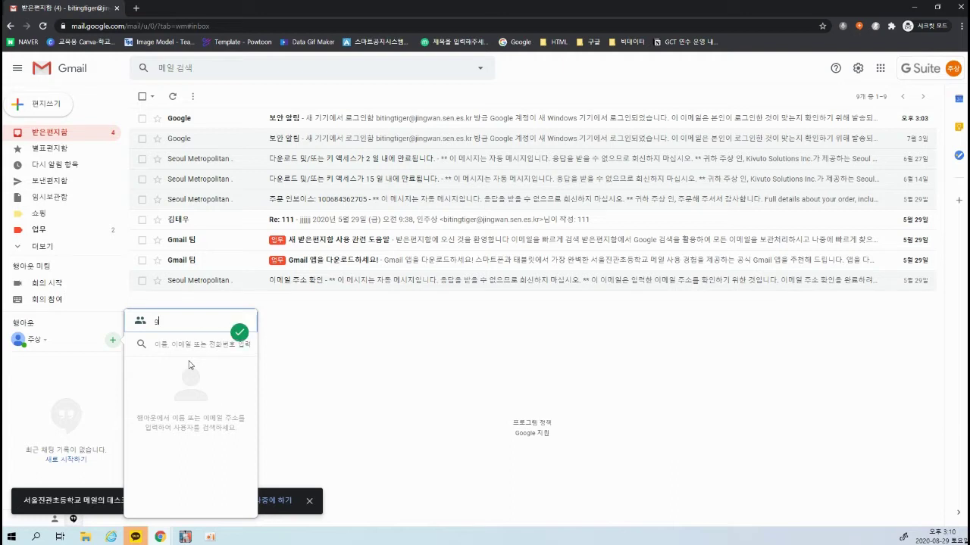
text(hl)
key(BackSpace)
key(BackSpace)
key(BackSpace)
text(ㅎ회사 동)
click(331, 387)
click(112, 340)
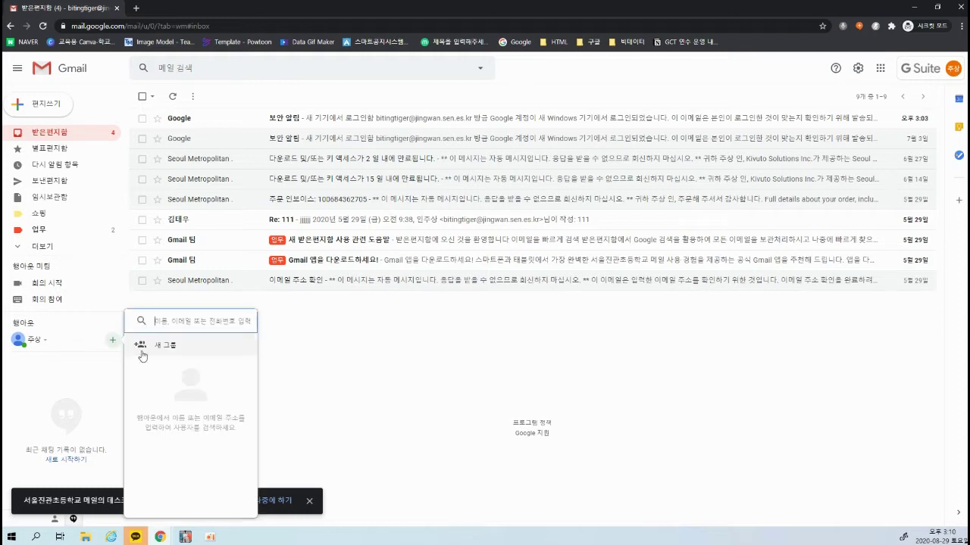
click(168, 318)
text(회사 동료)
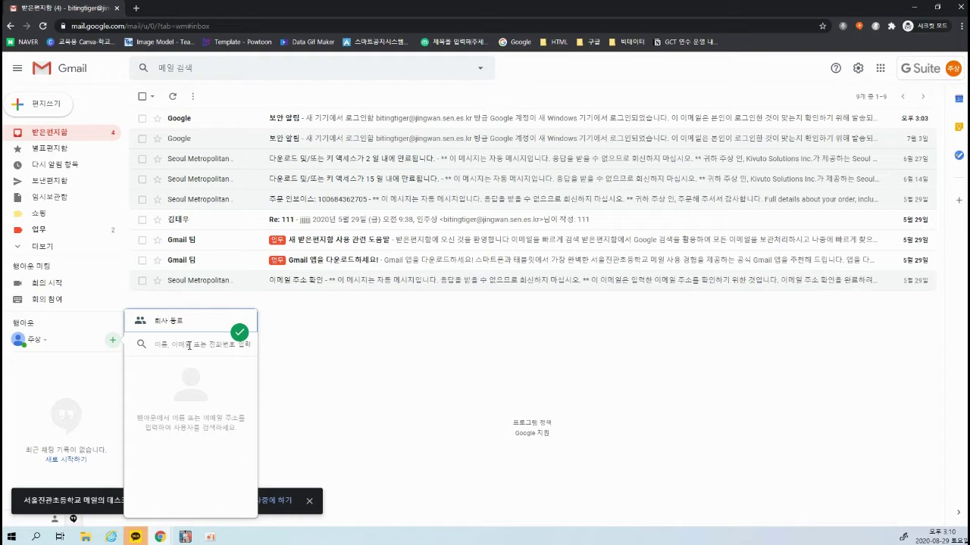
Add the contact by their Gmail address and create the group chat
click(190, 345)
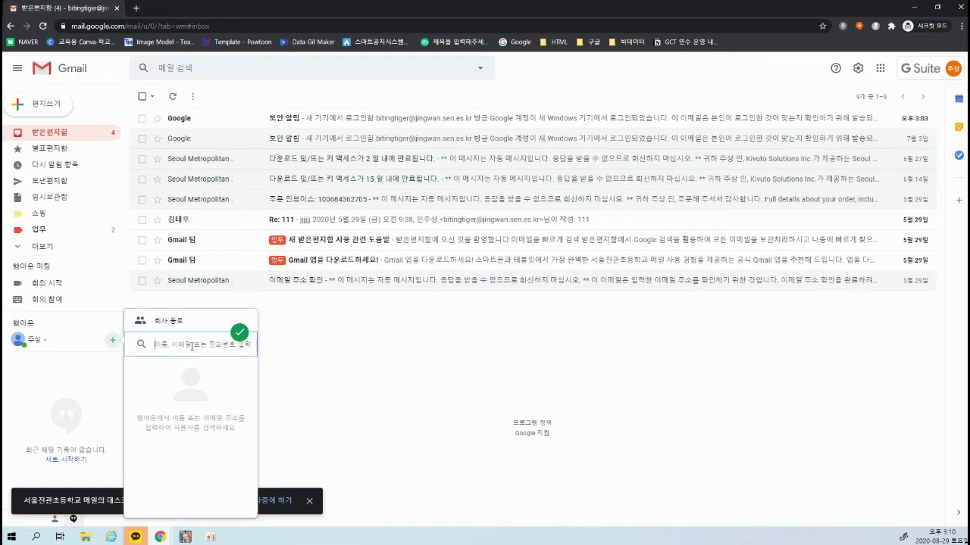
text(ㅇ)
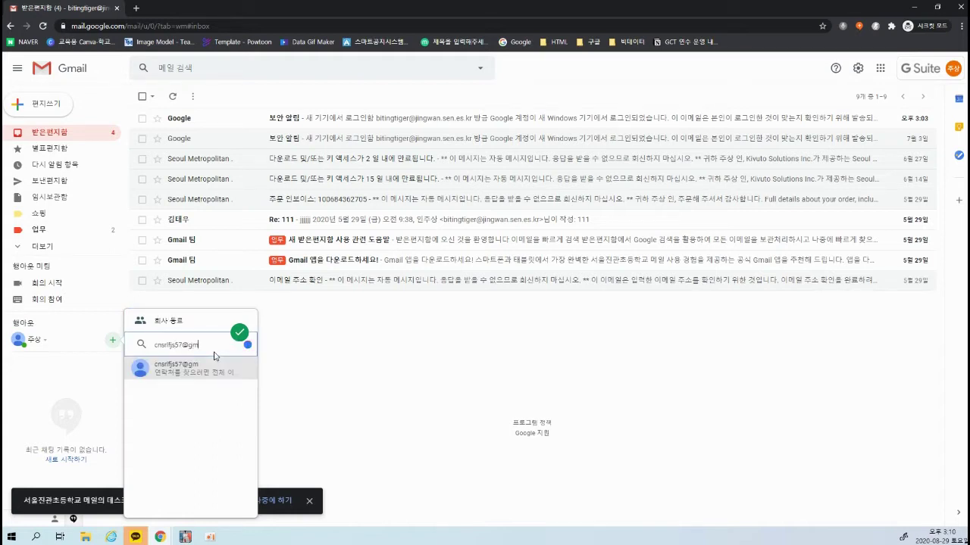
click(200, 391)
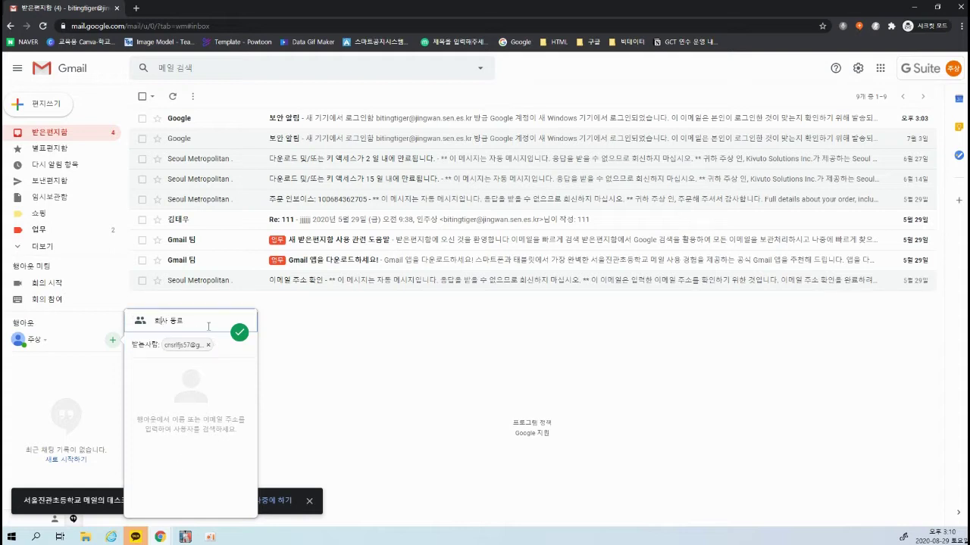
click(240, 334)
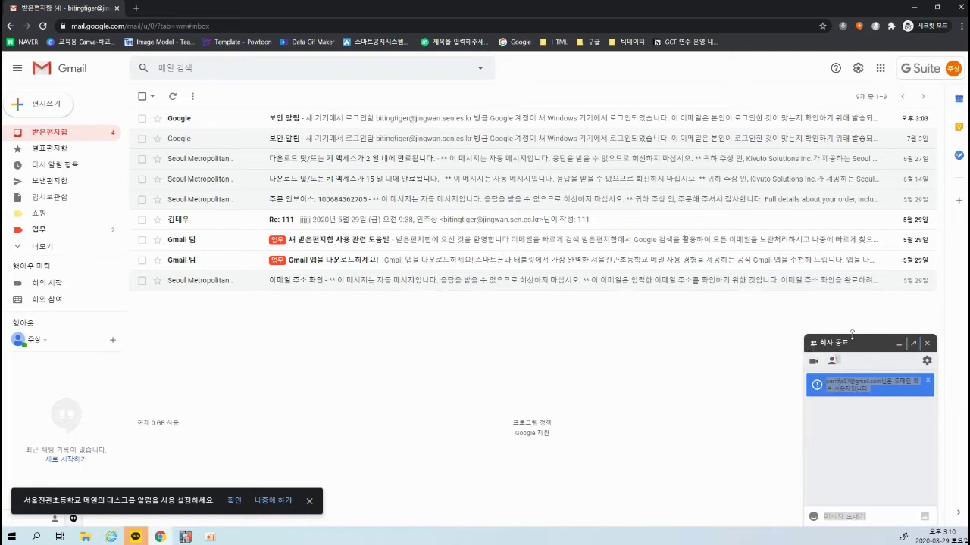
View the 회사 동료 chat participants, then send the message '안녕하세요'
click(833, 365)
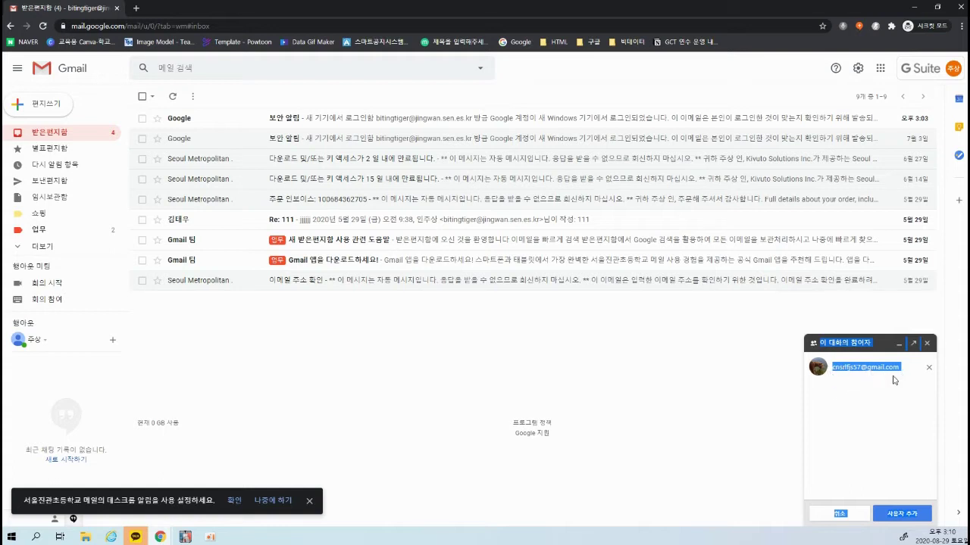
click(901, 514)
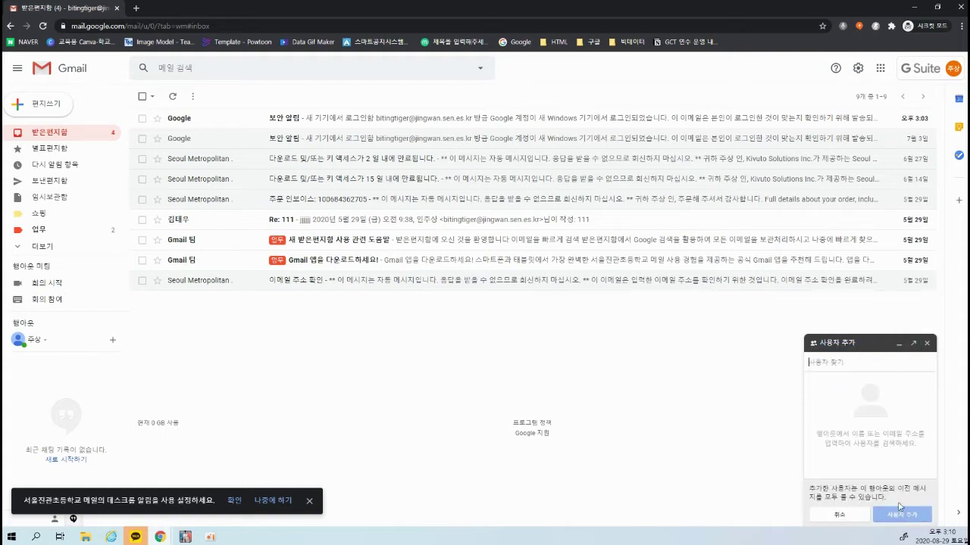
click(840, 515)
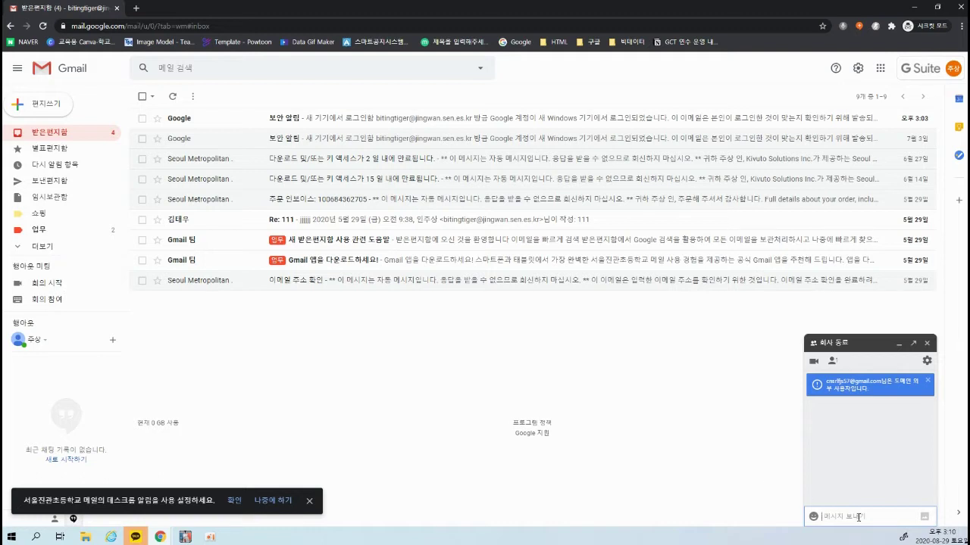
text(dkss)
text(dks)
text(안녕하세요)
key(Return)
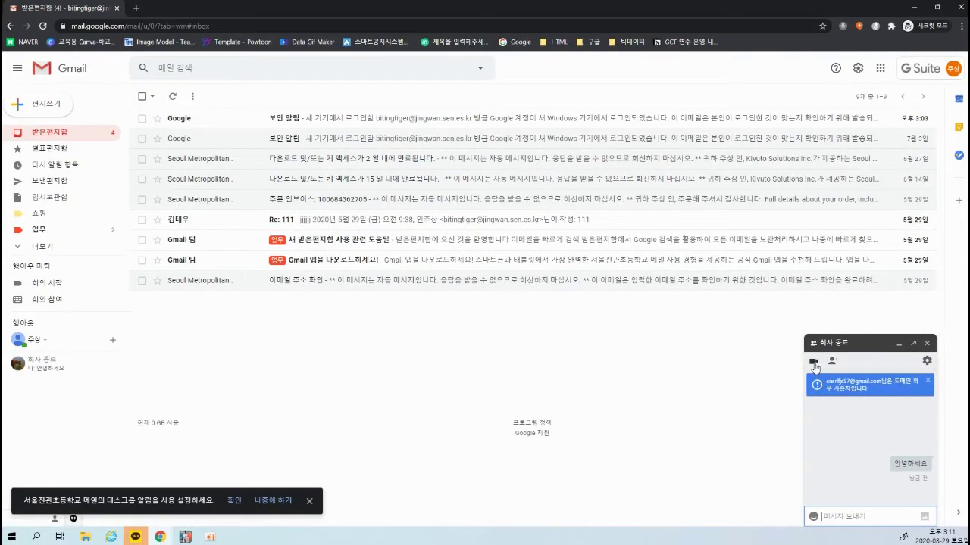
Start a Hangouts video call, allow camera and microphone access, then hang up
click(814, 363)
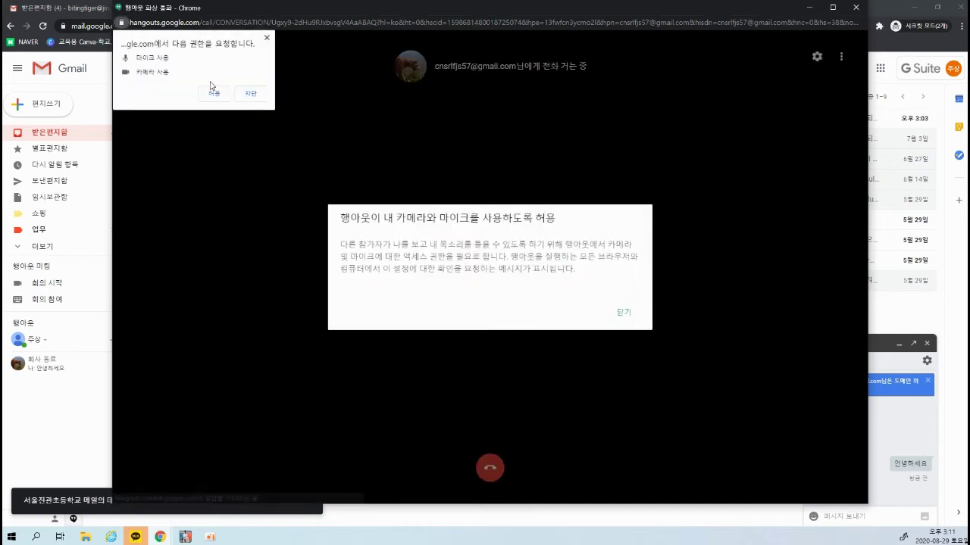
click(215, 96)
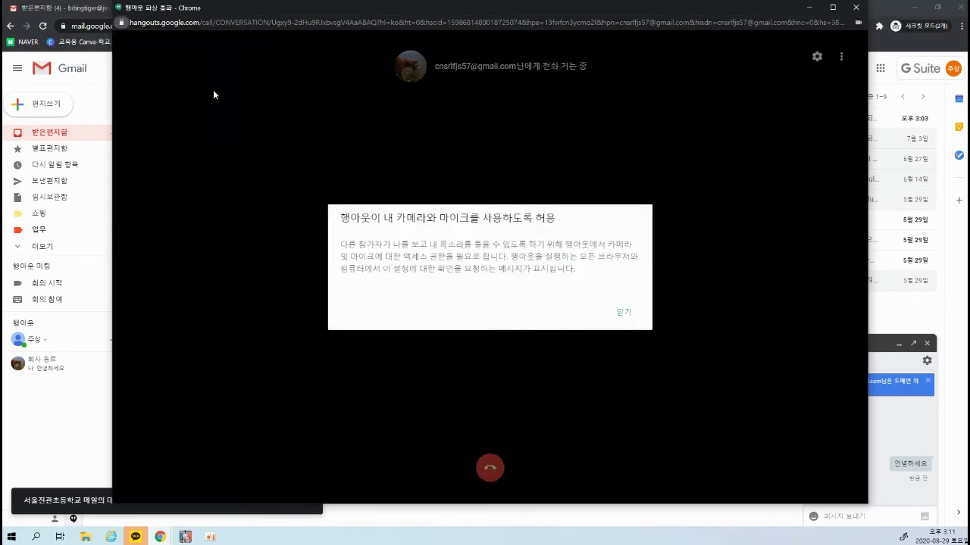
click(623, 314)
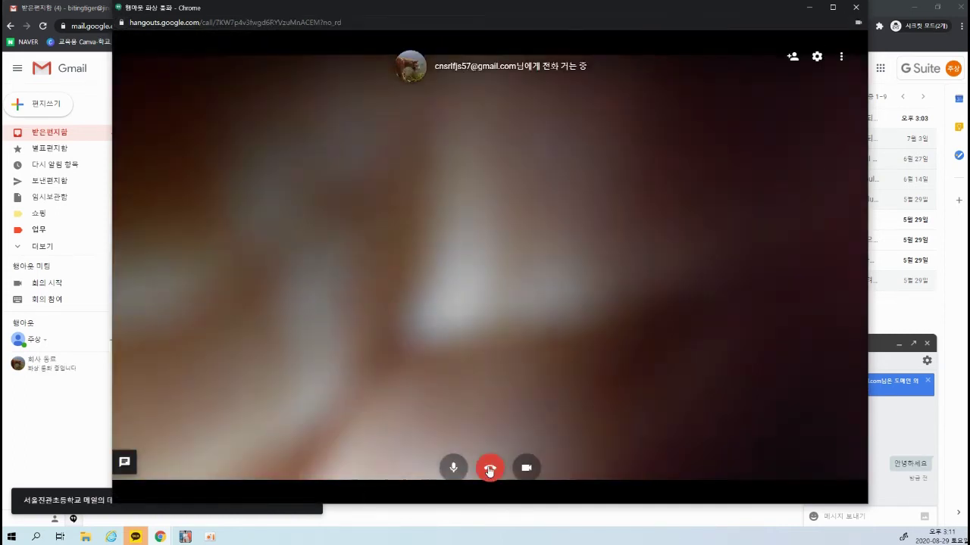
click(490, 469)
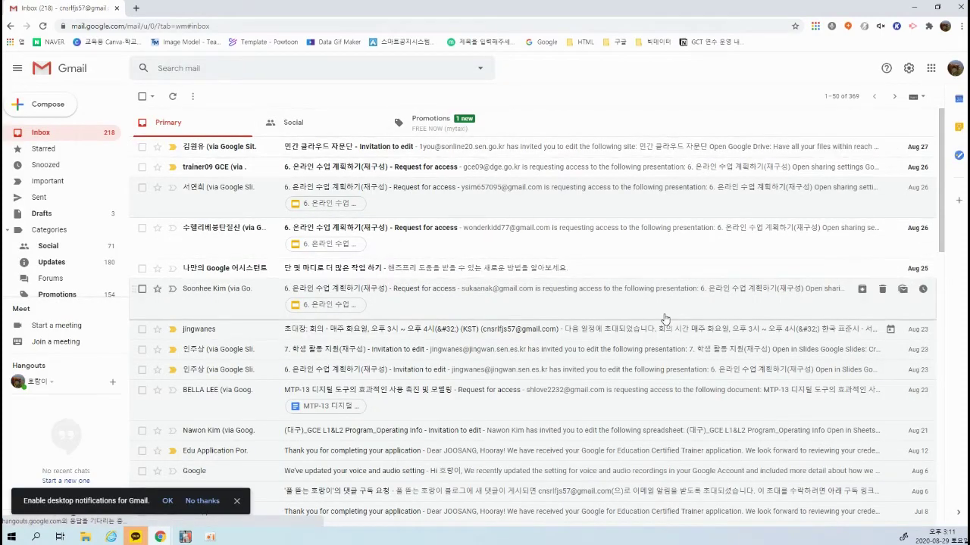
Browse the second account's Hangouts contacts list, then return to its recent chats
scroll(534, 286, down, 3)
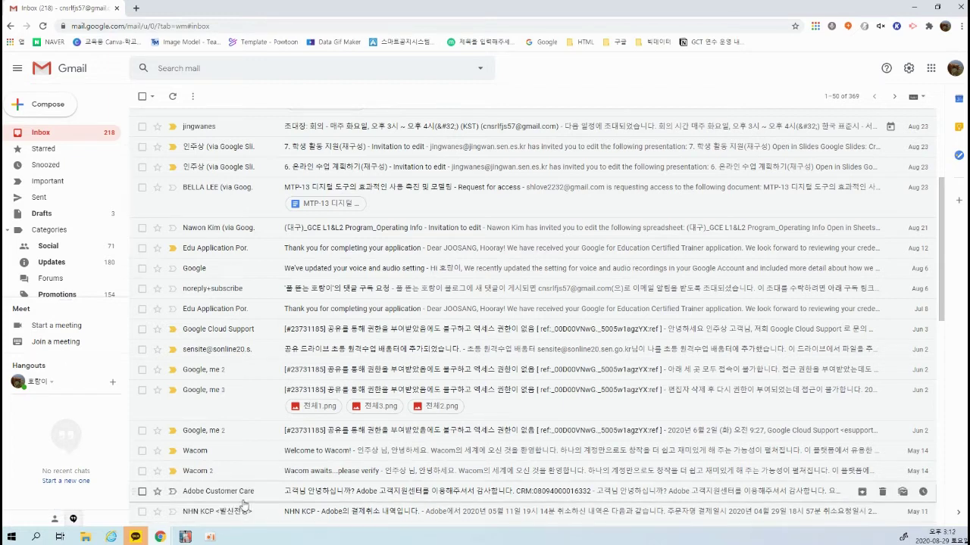
click(56, 521)
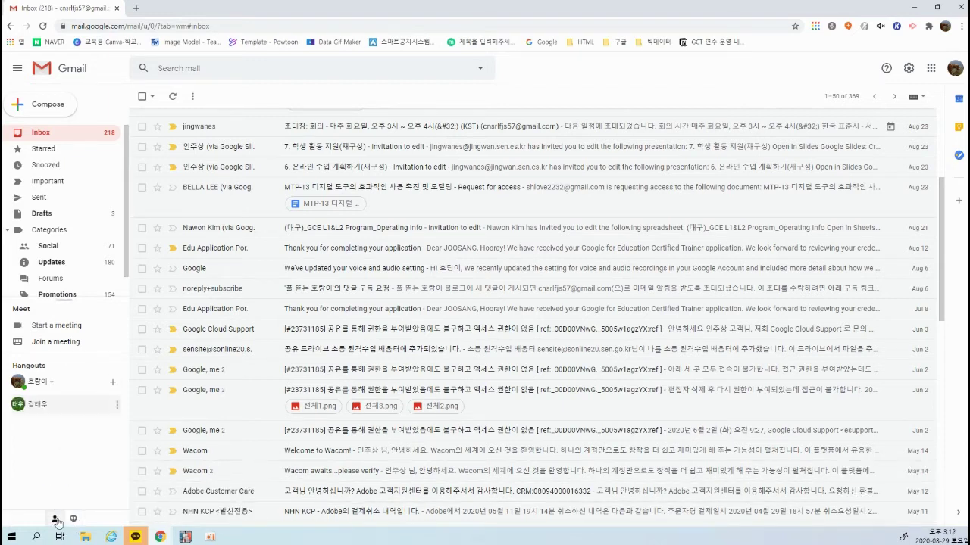
click(74, 520)
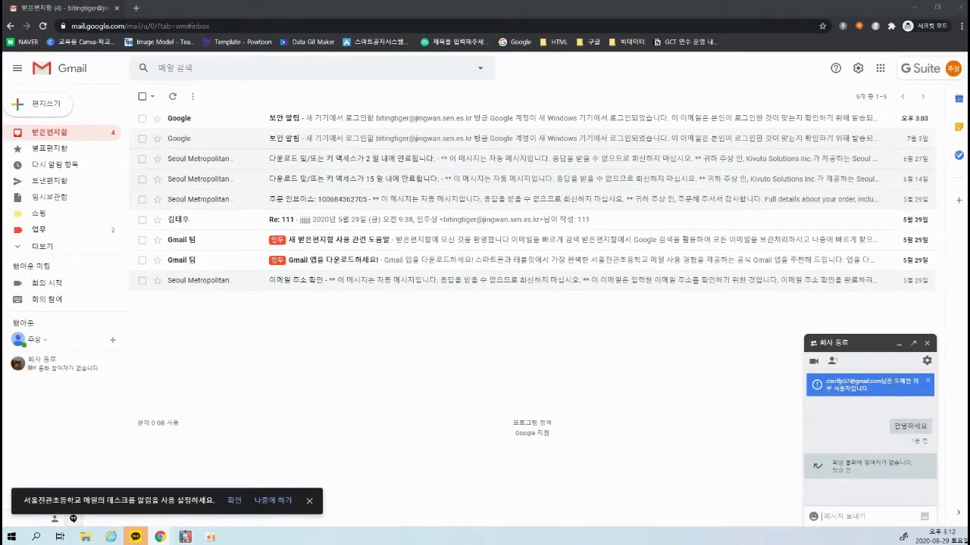
Send the message '연락주세요' in the 회사 동료 chat
click(871, 479)
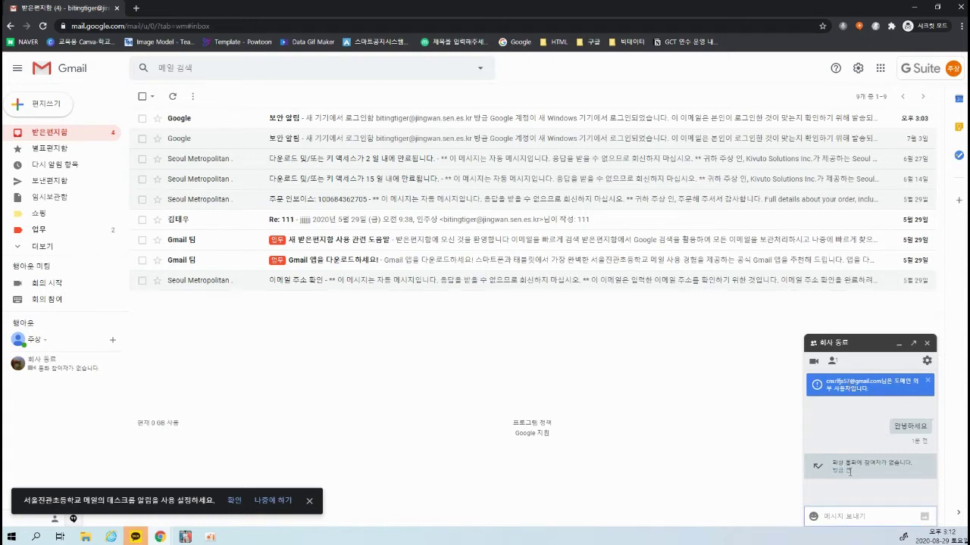
text(연락주세요)
key(Return)
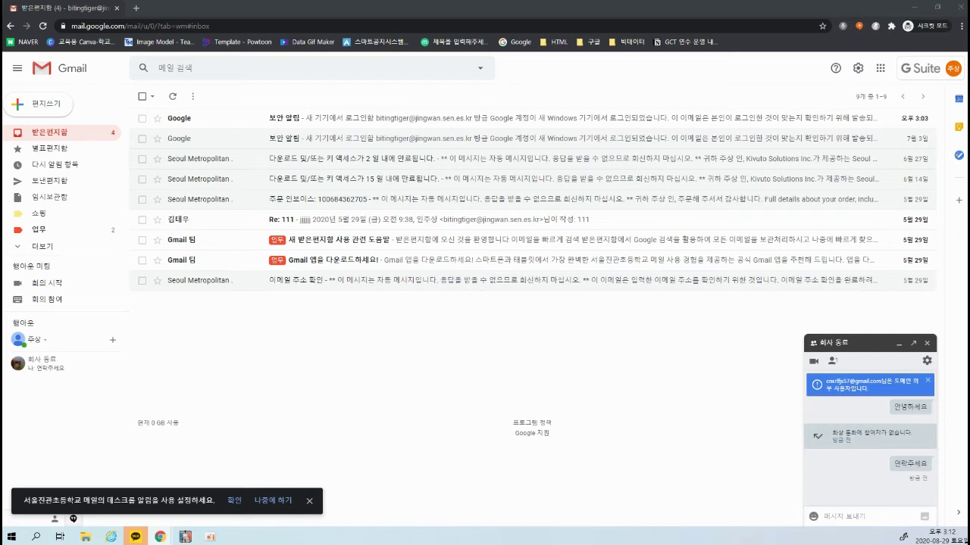
Start a new video meeting from the sidebar and close the 회사 동료 chat window
click(331, 327)
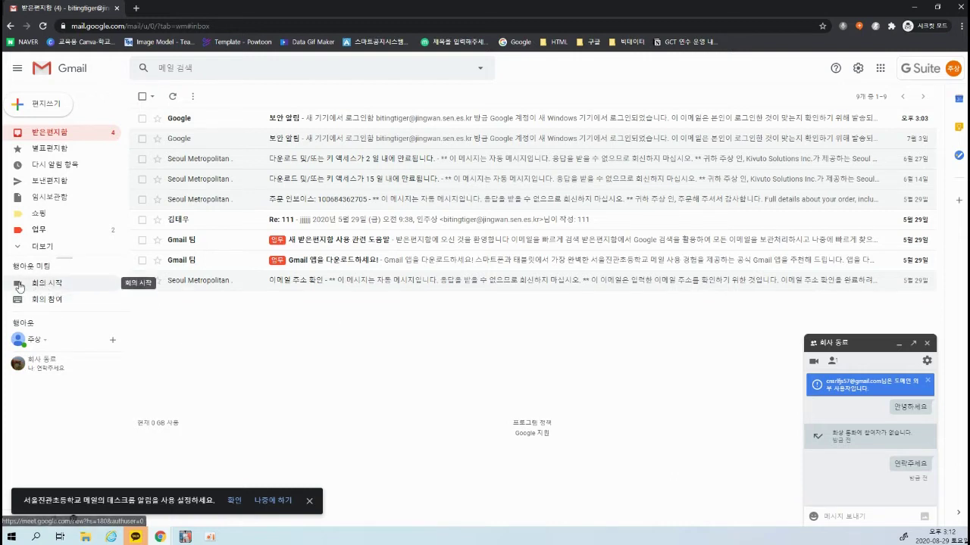
click(20, 285)
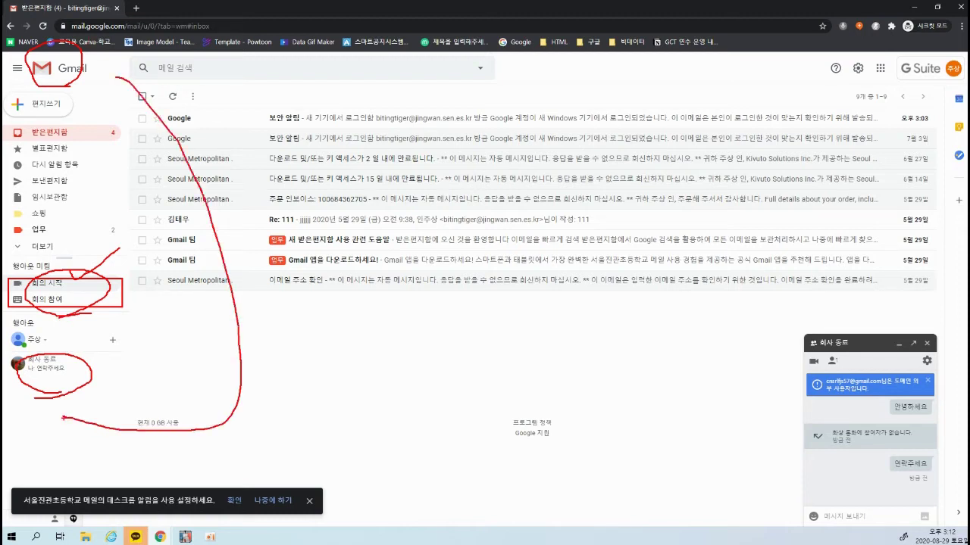
click(926, 344)
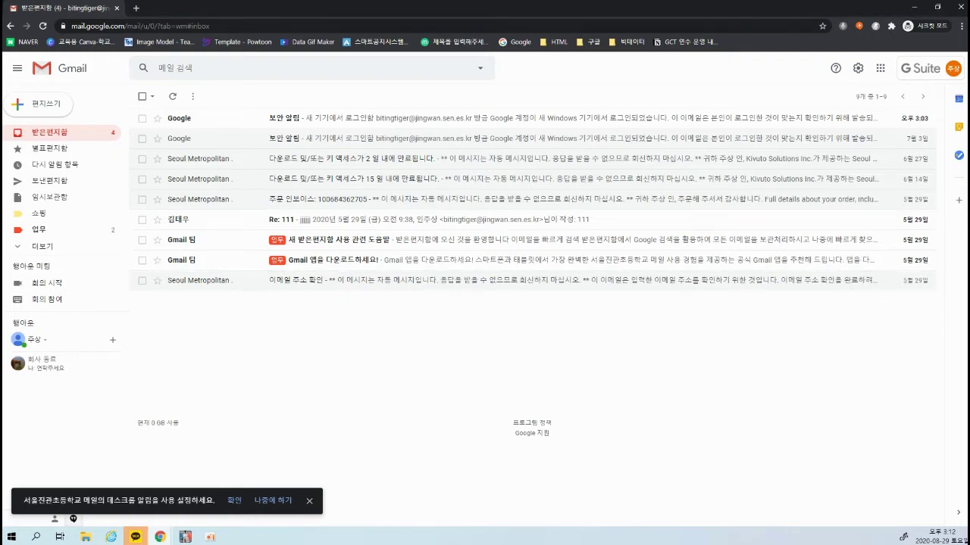
Expand the sidebar labels and open 라벨 관리, the Labels settings page
click(53, 247)
scroll(76, 273, down, 3)
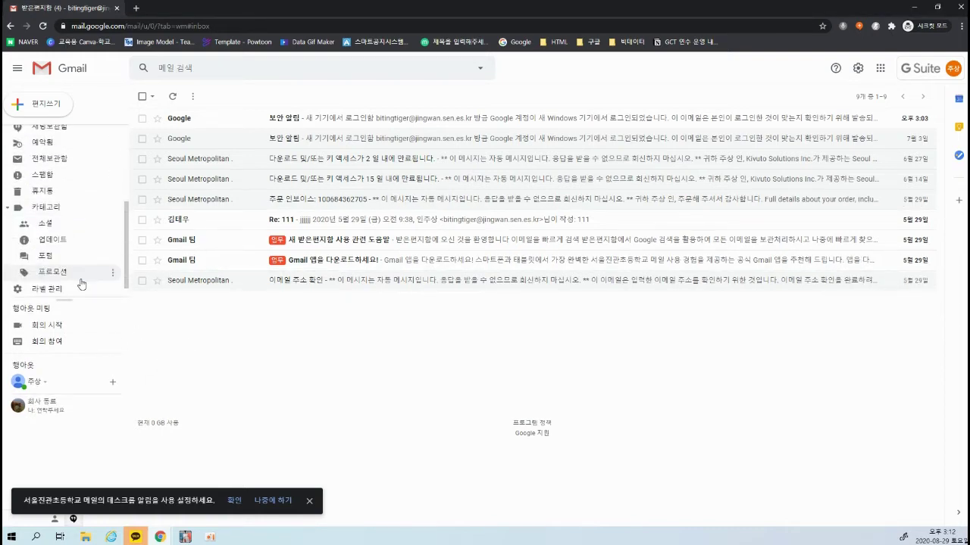
scroll(81, 284, down, 1)
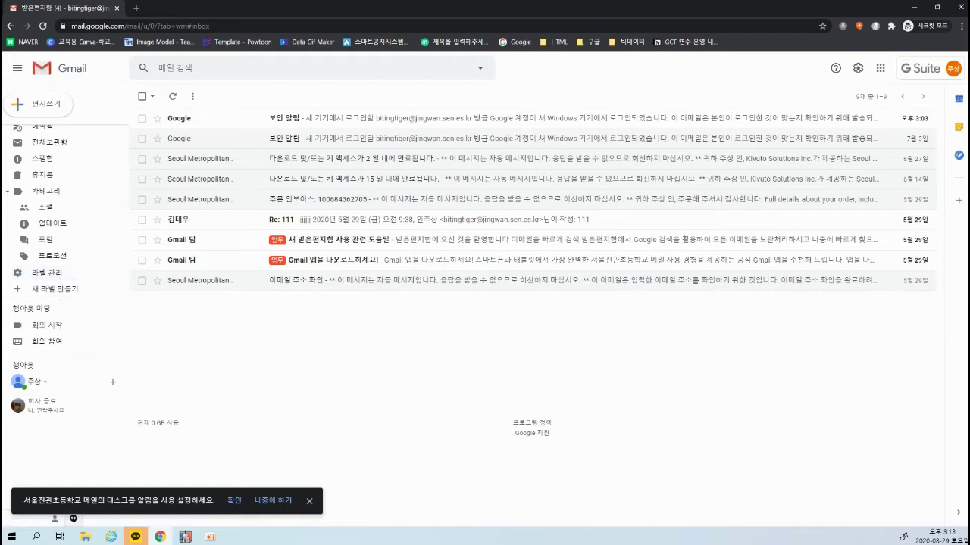
click(52, 278)
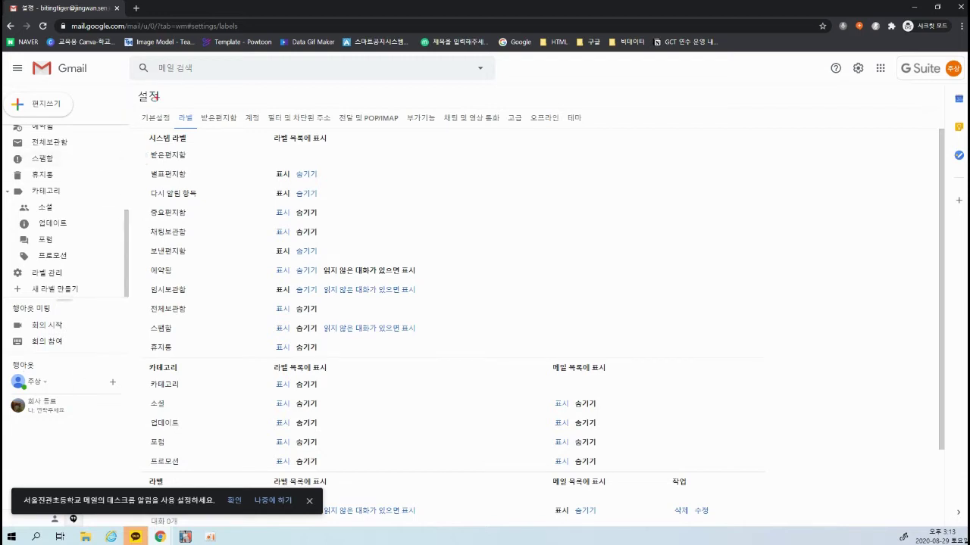
drag(163, 104, 203, 132)
drag(122, 104, 182, 118)
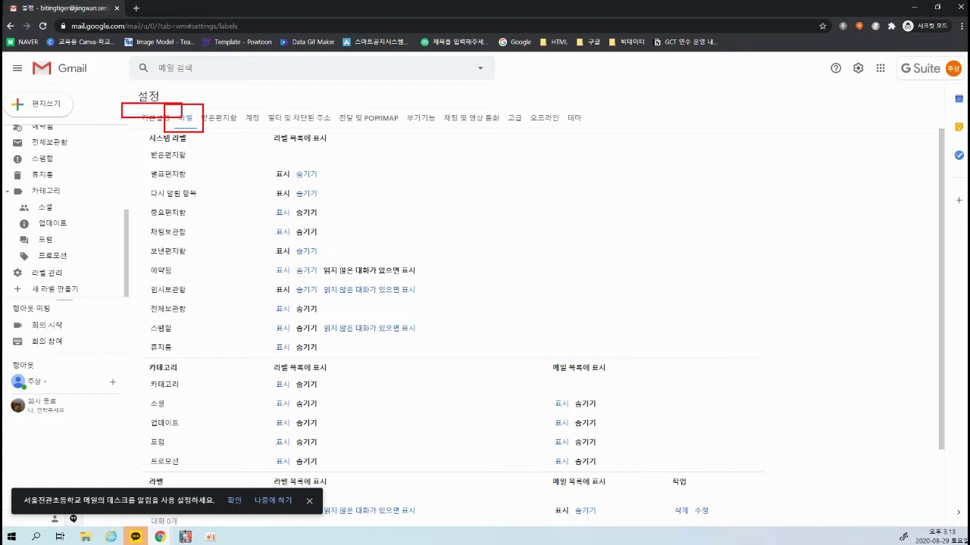
mouse_move(121, 101)
mouse_down()
mouse_move(572, 152)
mouse_move(654, 143)
mouse_up()
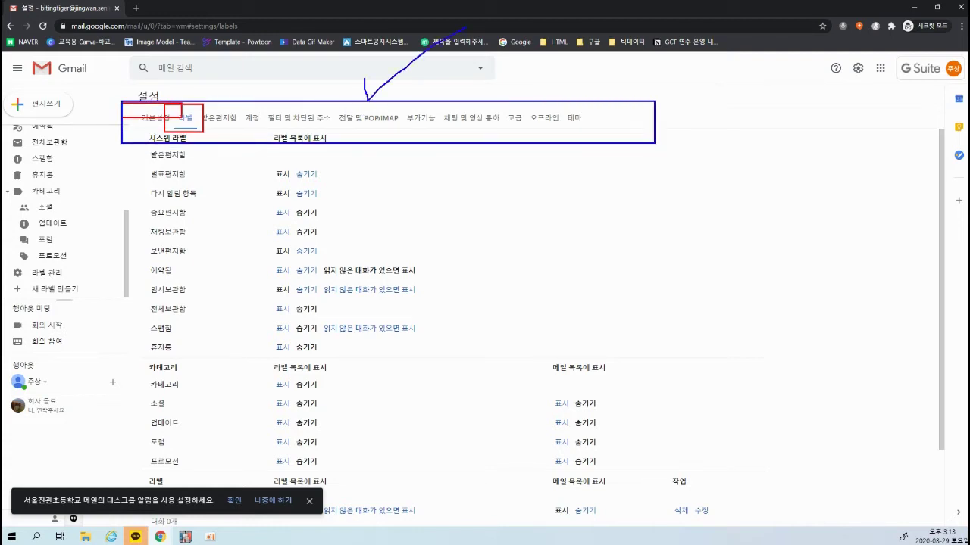
key(Escape)
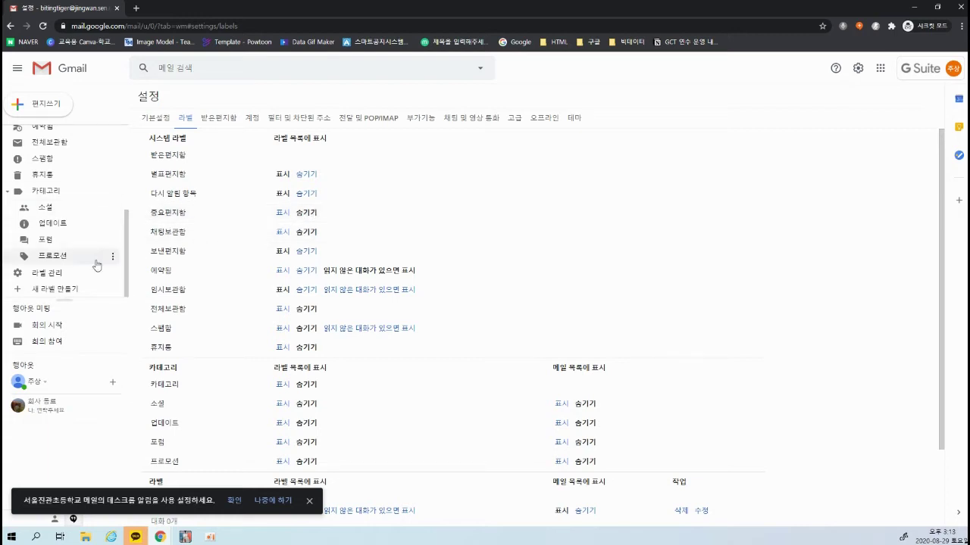
Collapse and expand the sidebar label list and review labels, including 쇼핑 and 업무
scroll(65, 246, up, 3)
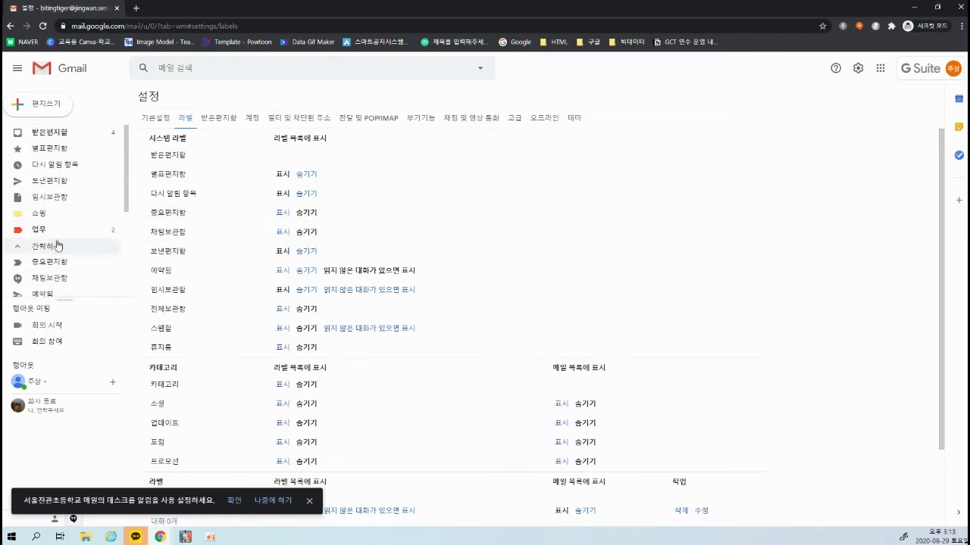
click(23, 253)
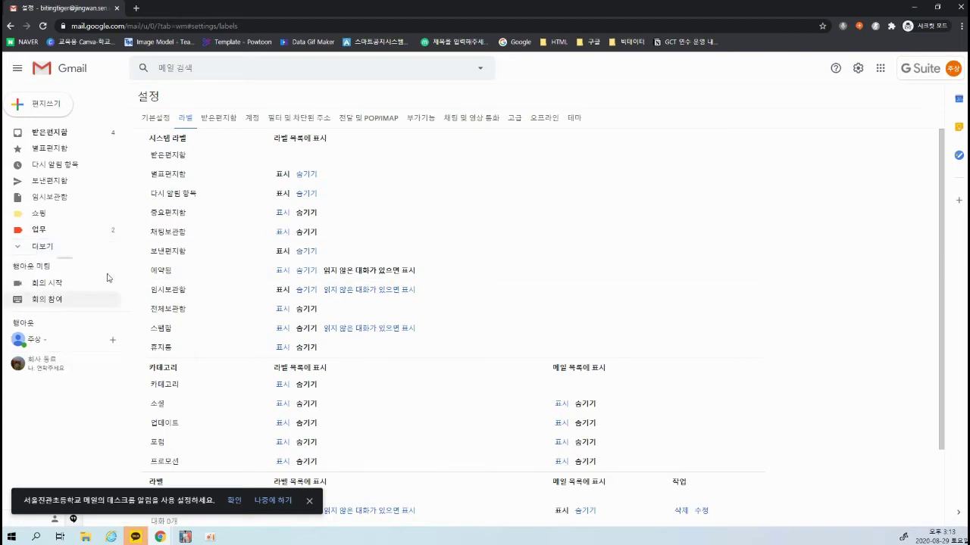
click(22, 247)
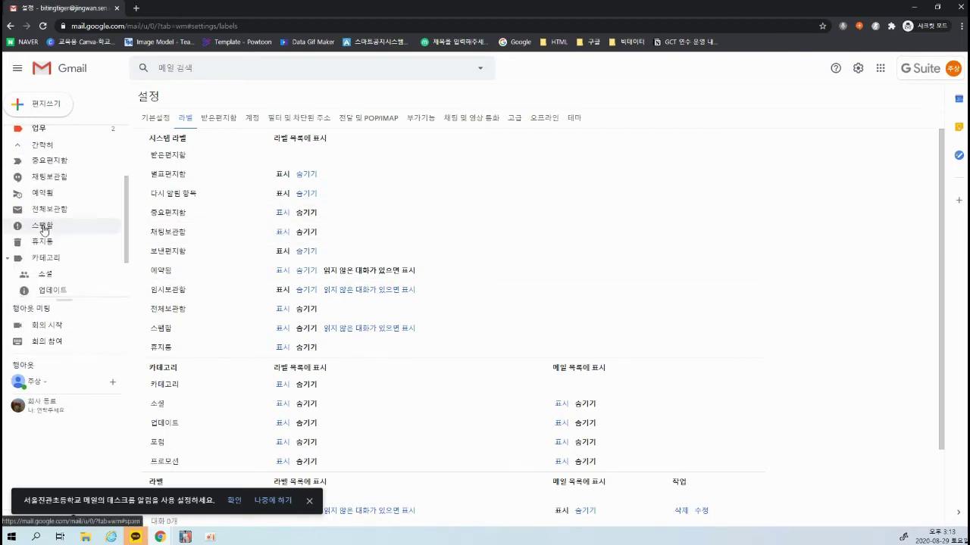
scroll(21, 182, down, 3)
click(21, 149)
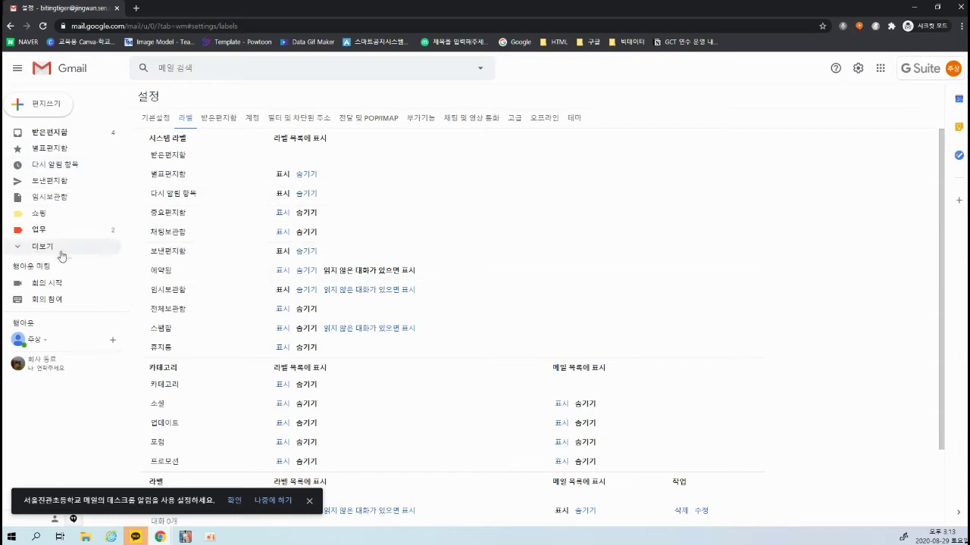
scroll(350, 253, down, 2)
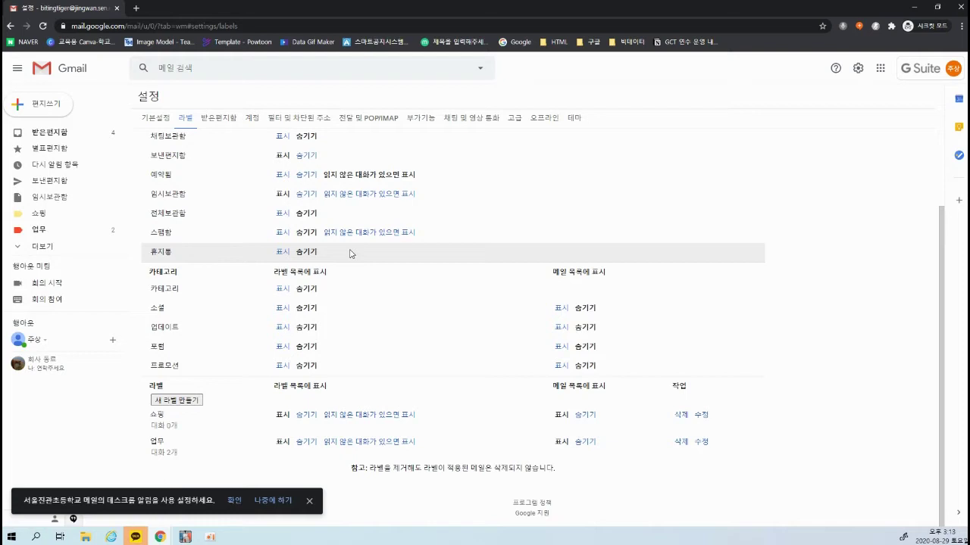
scroll(350, 253, up, 2)
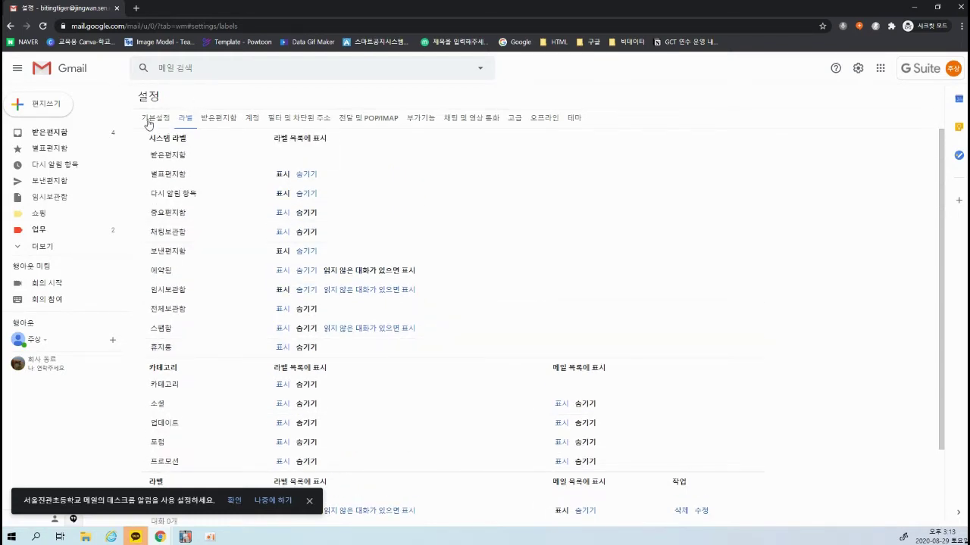
Switch to the 기본설정 (General) settings tab
click(149, 123)
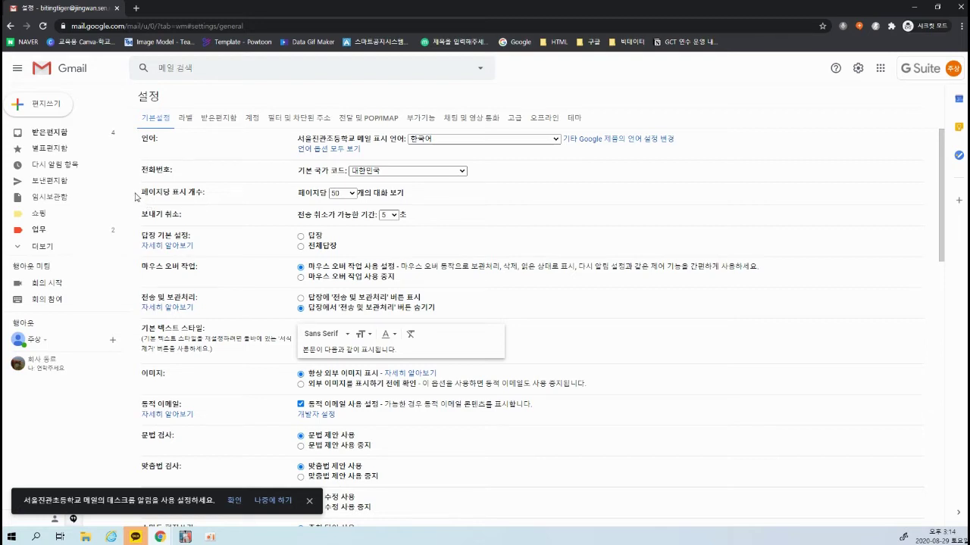
drag(278, 176, 371, 203)
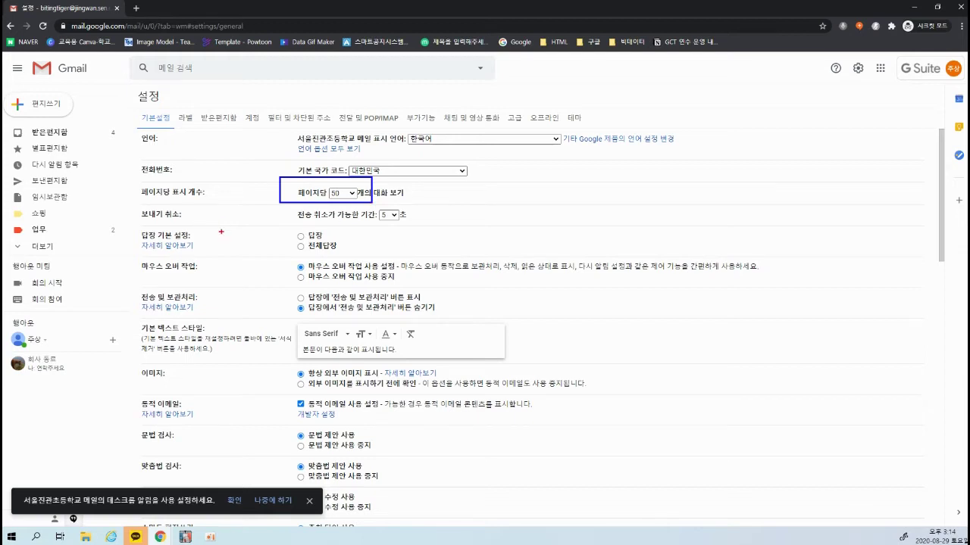
mouse_move(279, 206)
mouse_down()
mouse_move(424, 231)
mouse_move(497, 138)
mouse_up()
key(Escape)
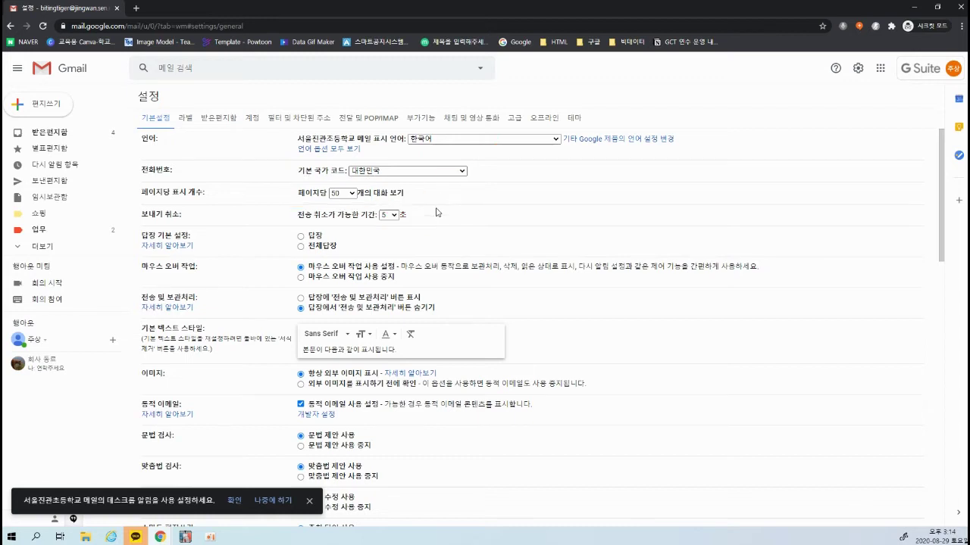
Change the 전송 취소가 가능한 기간 (undo-send period) from 5 to 30 seconds
click(310, 501)
click(393, 216)
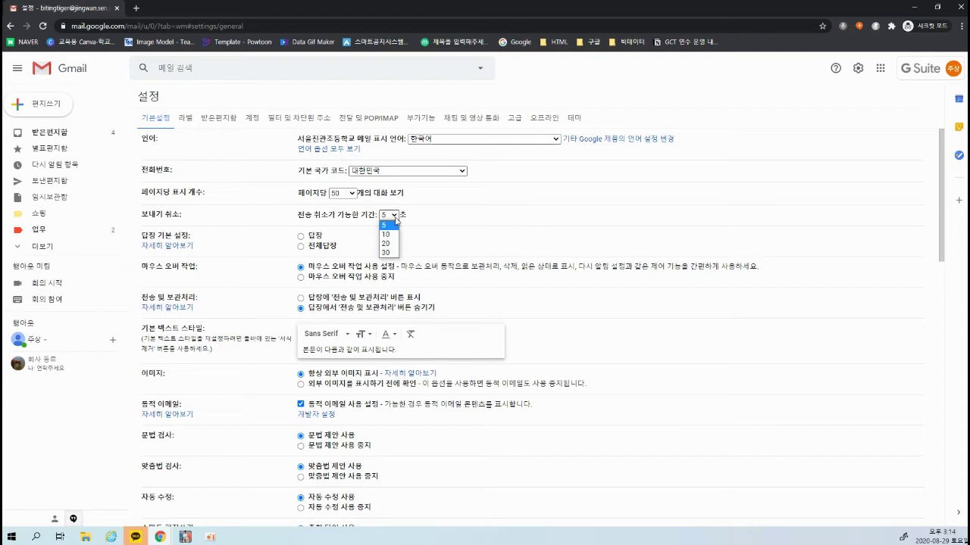
click(394, 221)
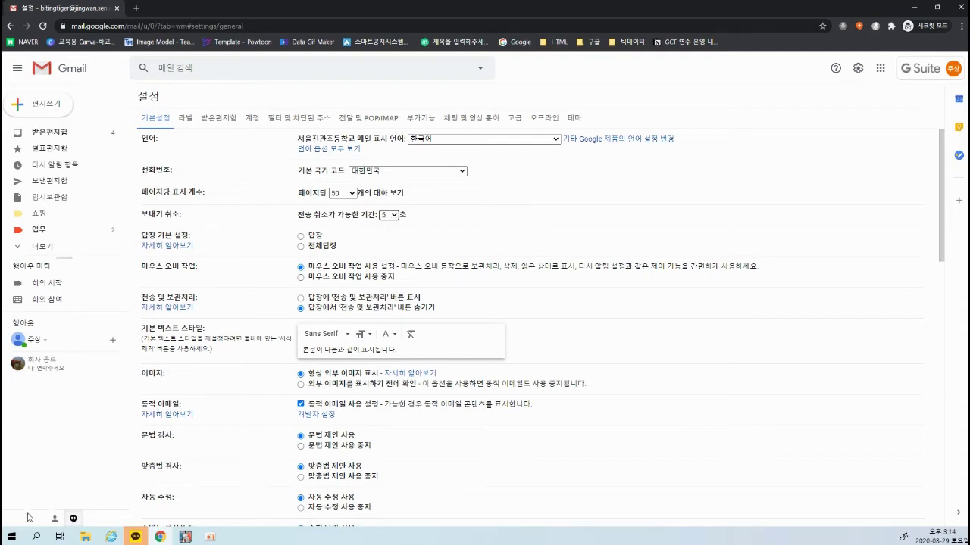
mouse_move(15, 501)
mouse_down()
mouse_move(194, 524)
mouse_move(246, 445)
mouse_up()
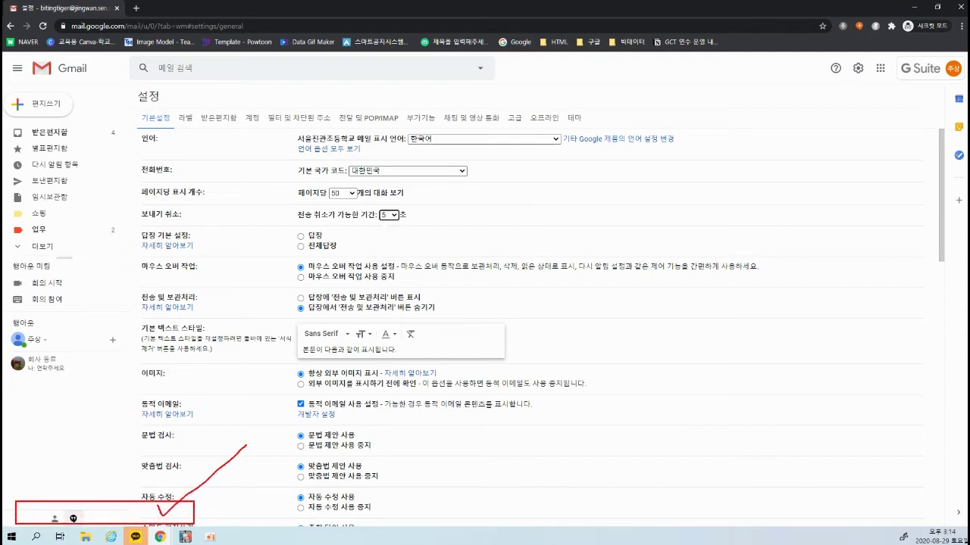
mouse_move(390, 227)
mouse_down()
mouse_move(385, 235)
mouse_move(414, 228)
mouse_up()
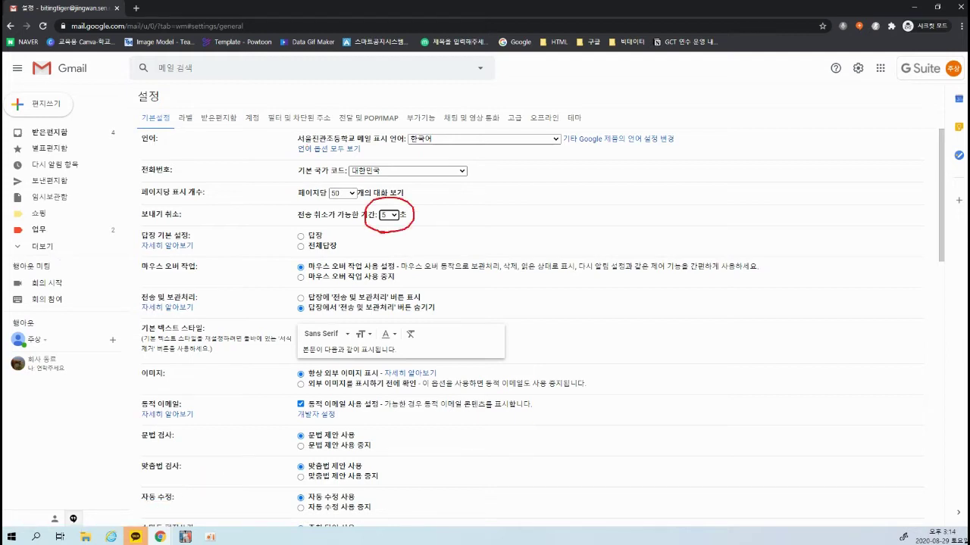
click(390, 215)
click(395, 259)
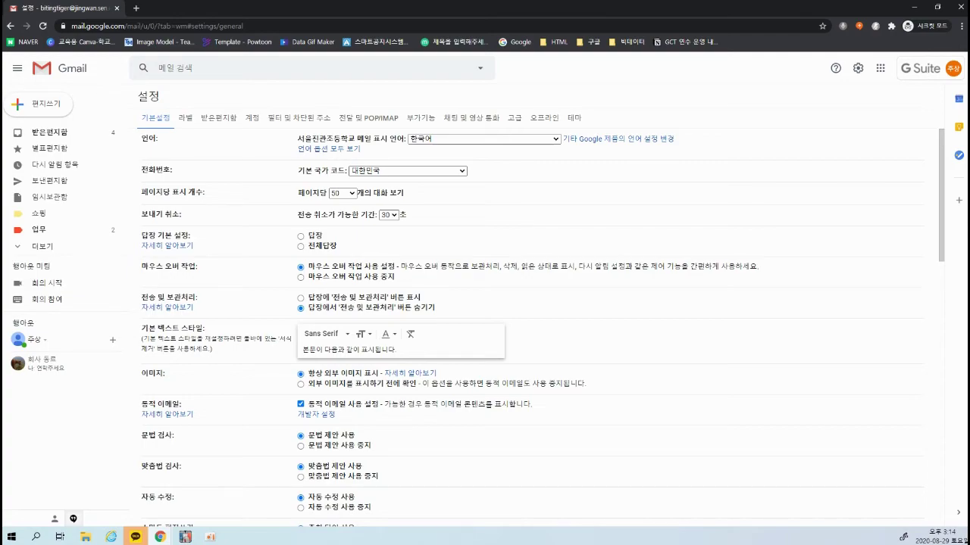
scroll(846, 258, down, 4)
scroll(734, 275, up, 4)
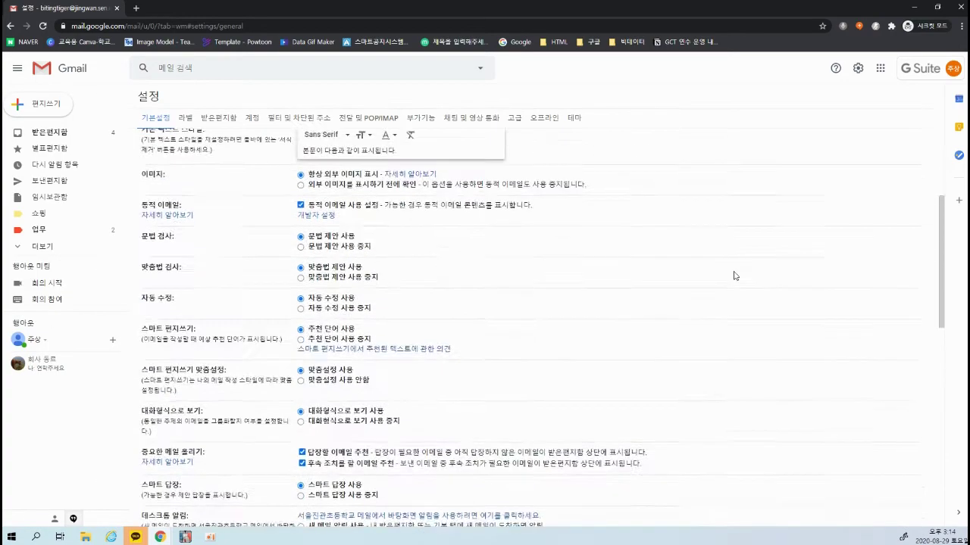
Email the contact's address with subject '안녕하세요.' and body '연락주세요.', then dismiss the sent notice
click(58, 103)
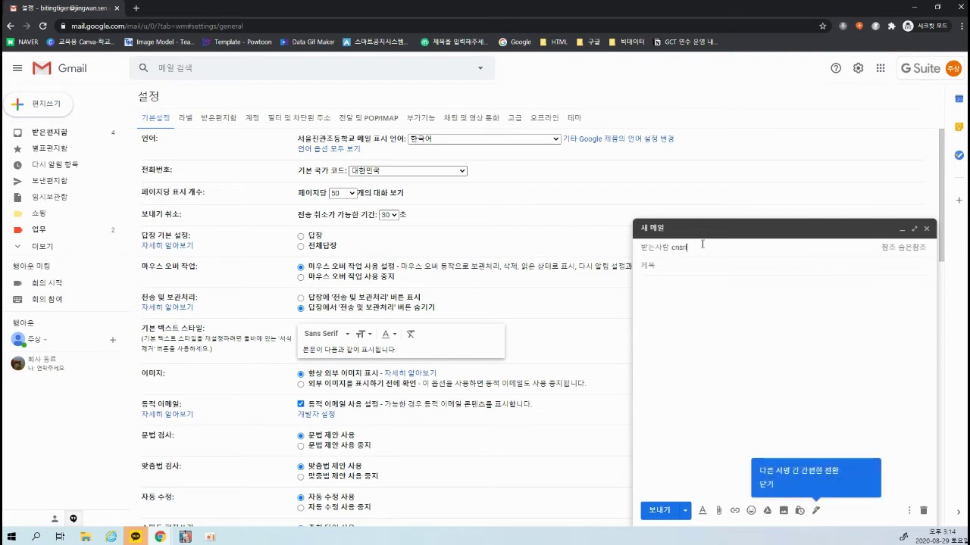
key(Tab)
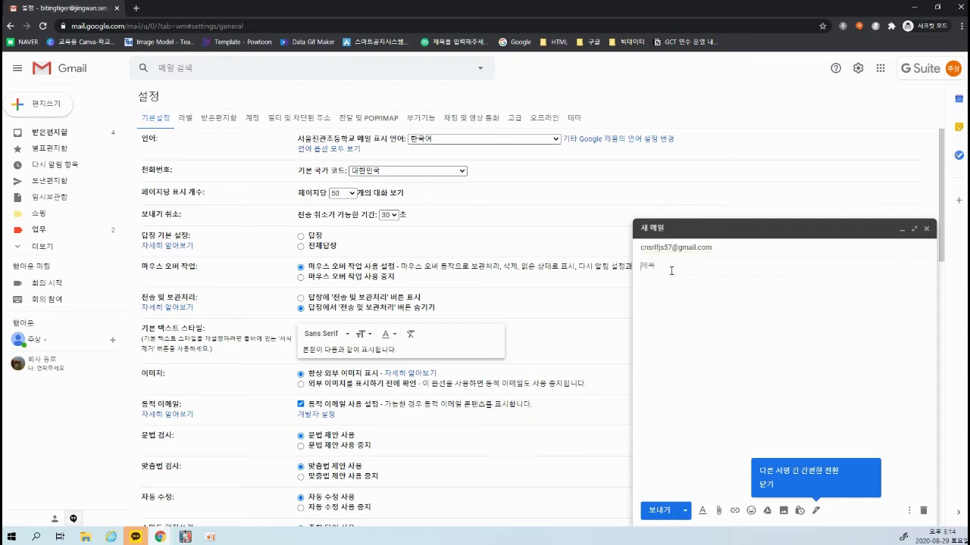
text(안녕하세요)
text(.)
key(Tab)
text(연락주세요)
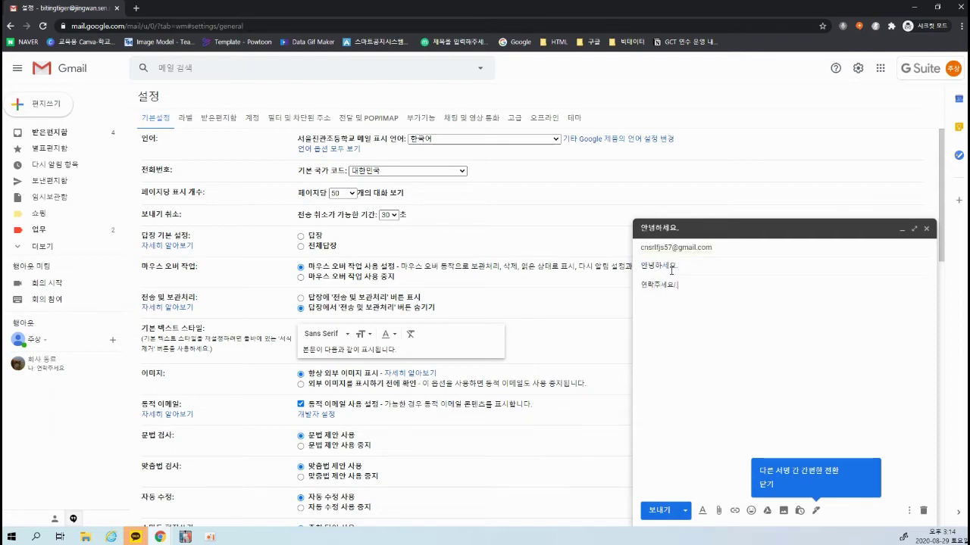
text(.)
click(657, 510)
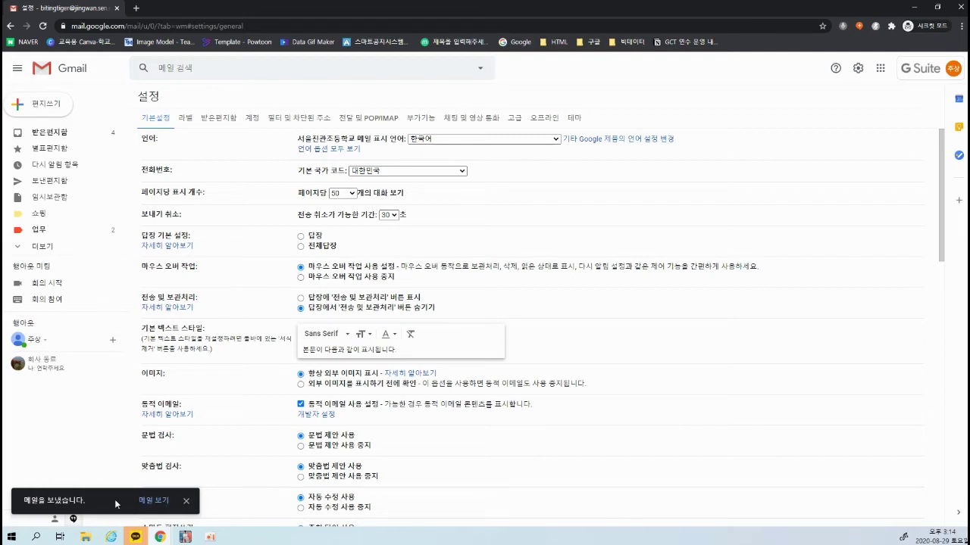
click(186, 503)
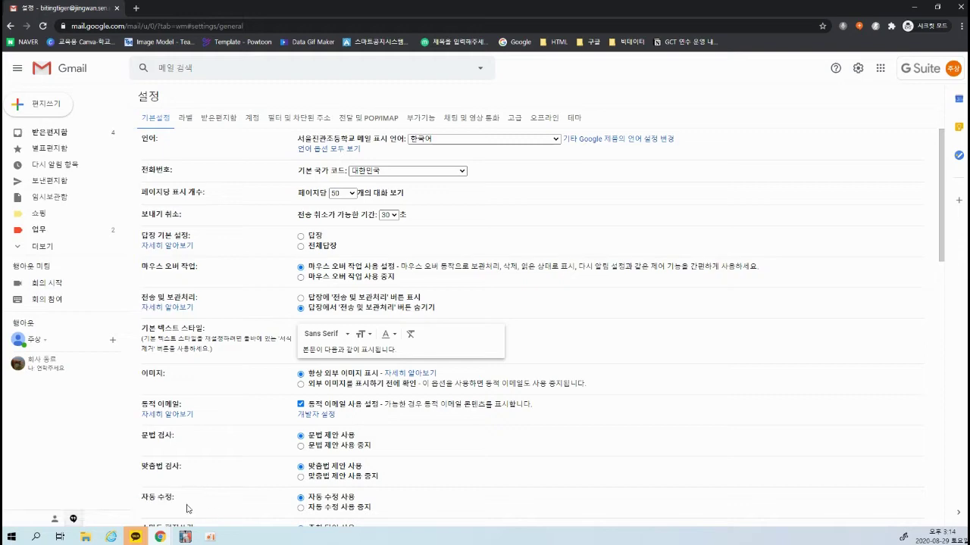
Save the general settings with the 30-second undo-send period, then open 라벨 관리
click(391, 215)
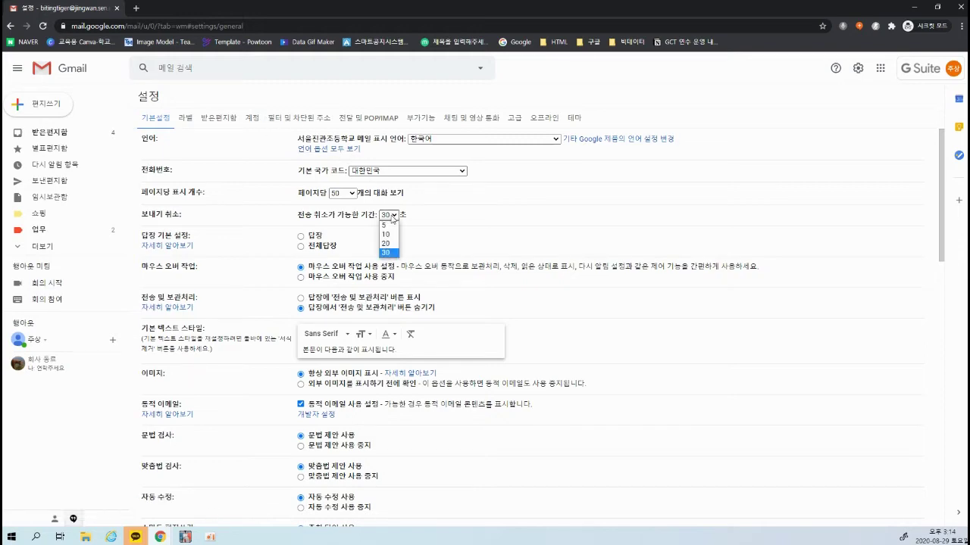
click(389, 215)
scroll(559, 215, down, 15)
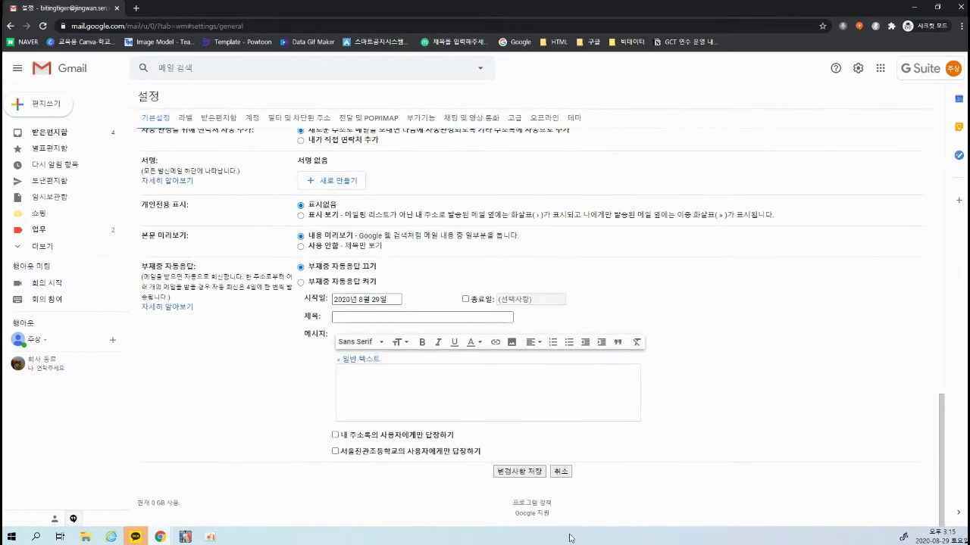
click(529, 477)
click(309, 501)
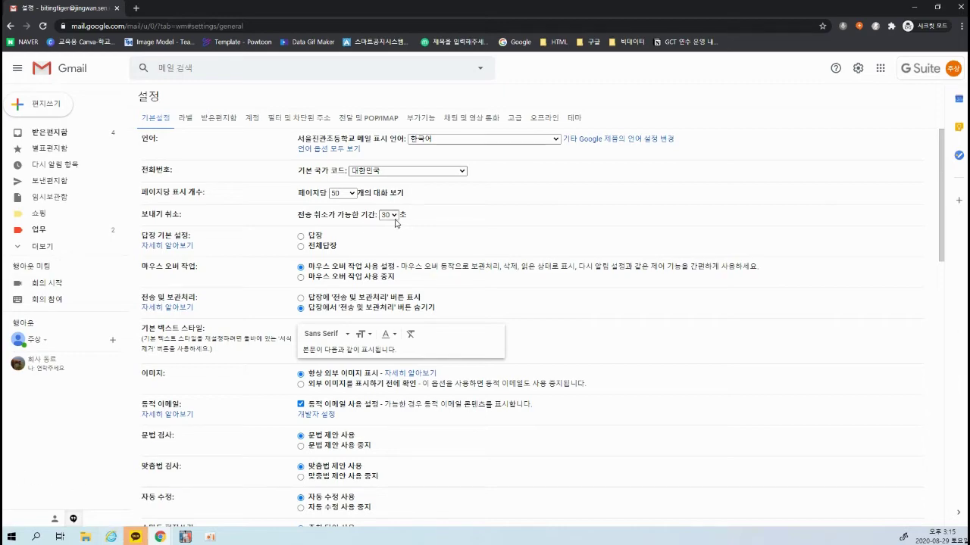
scroll(440, 411, down, 15)
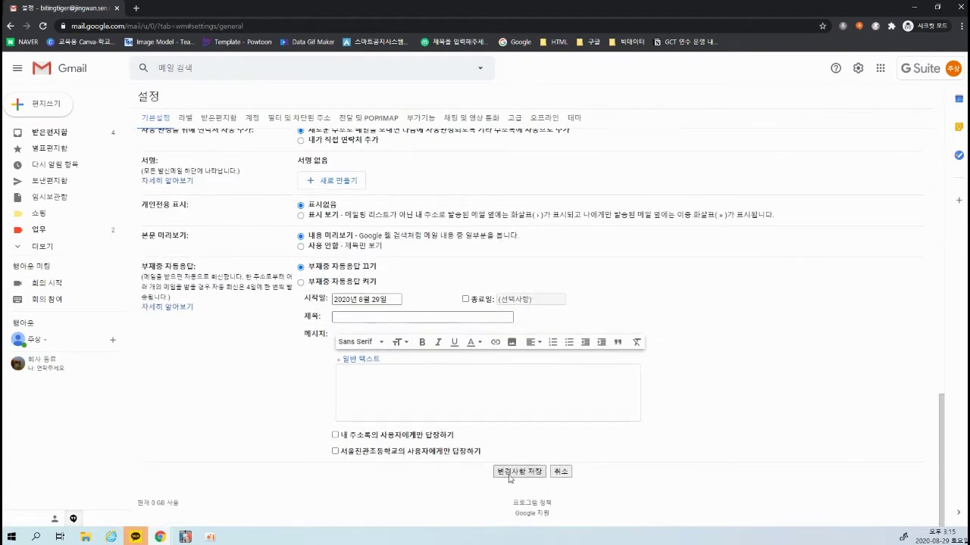
click(513, 472)
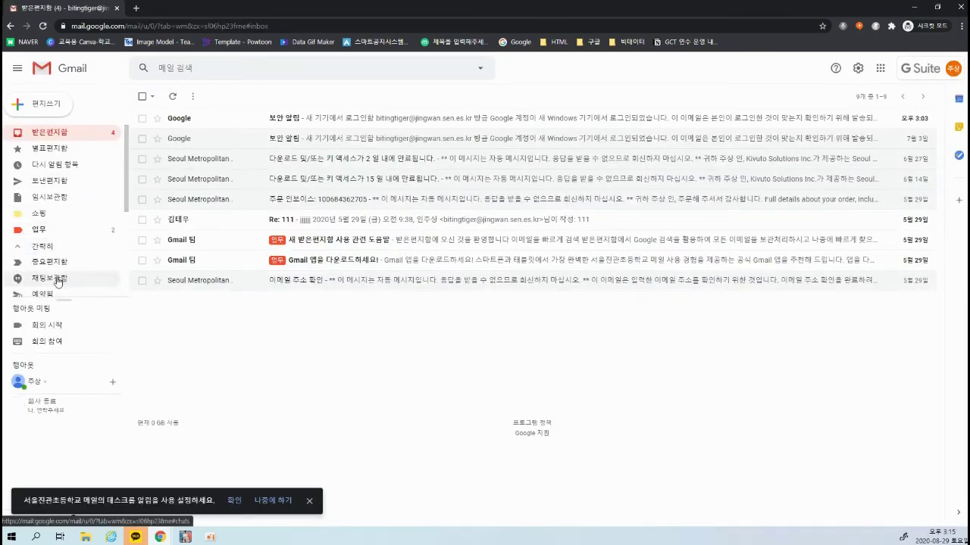
scroll(49, 265, down, 3)
click(56, 276)
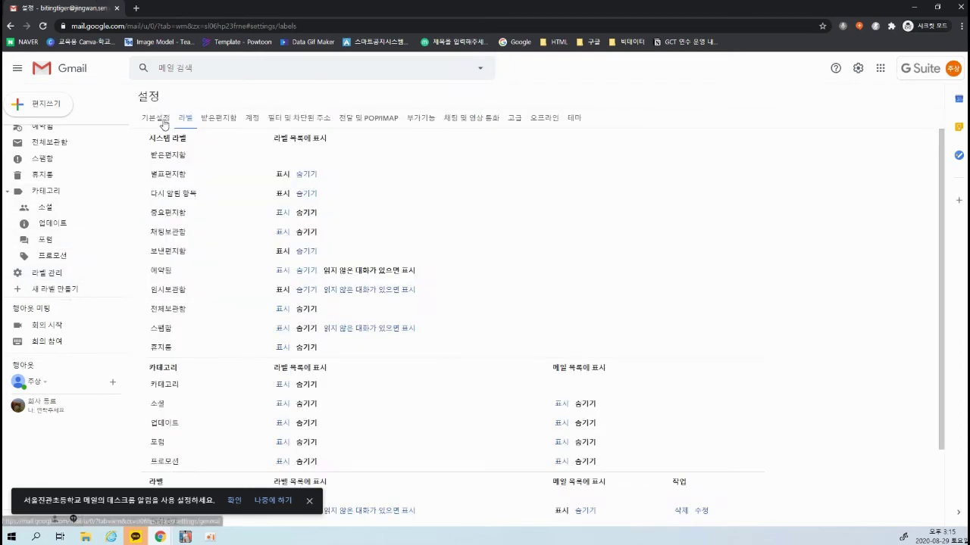
From the 기본설정 tab, send the suggested contact a test email with subject and body '1'
click(164, 121)
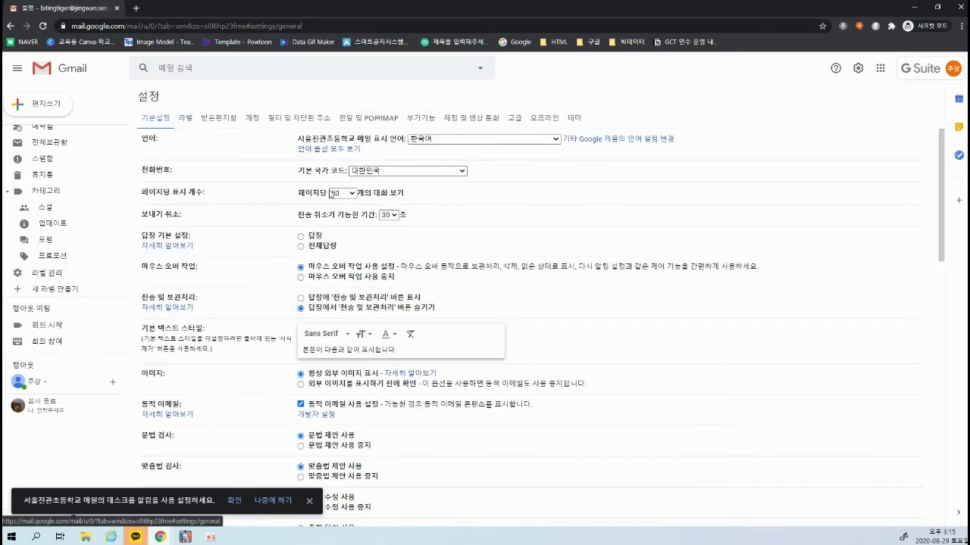
click(42, 104)
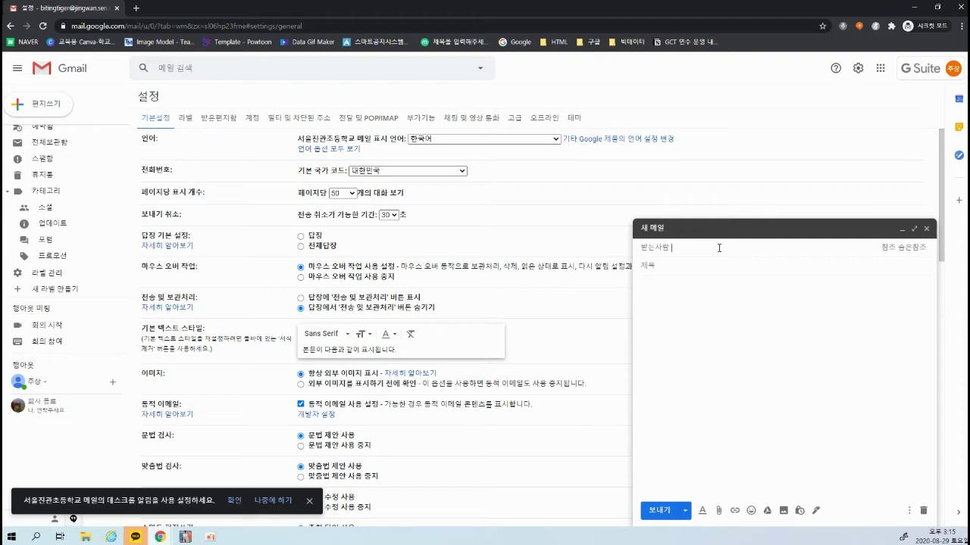
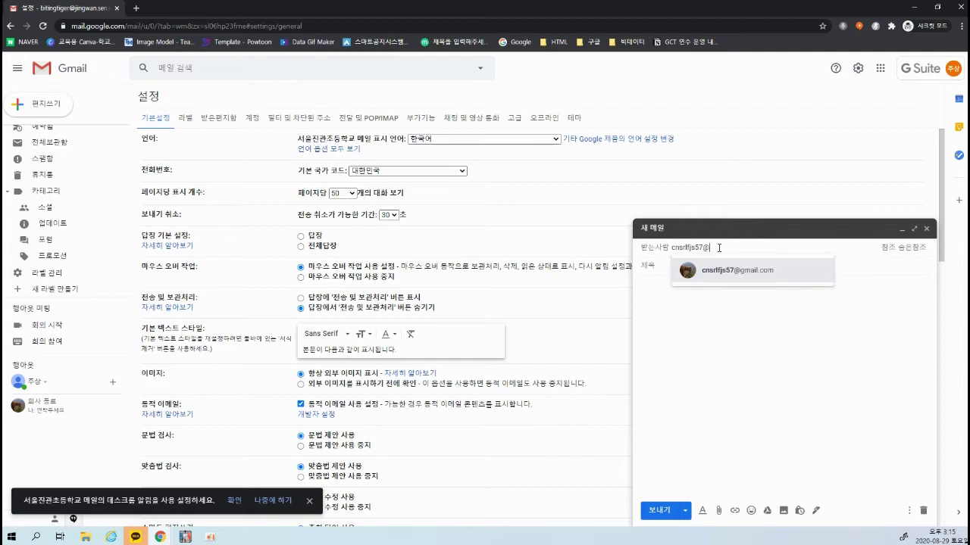
key(Return)
key(Tab)
text(1)
key(Tab)
text(1)
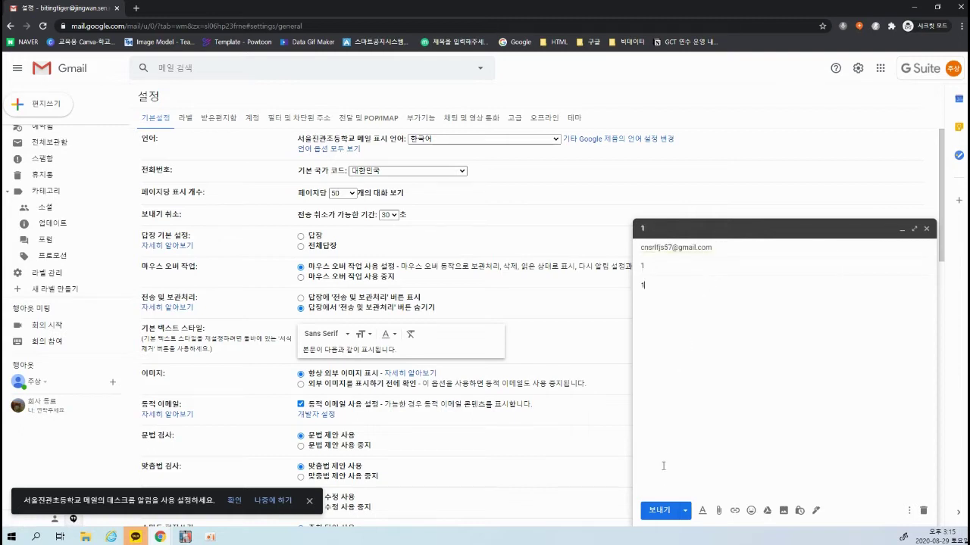
click(658, 514)
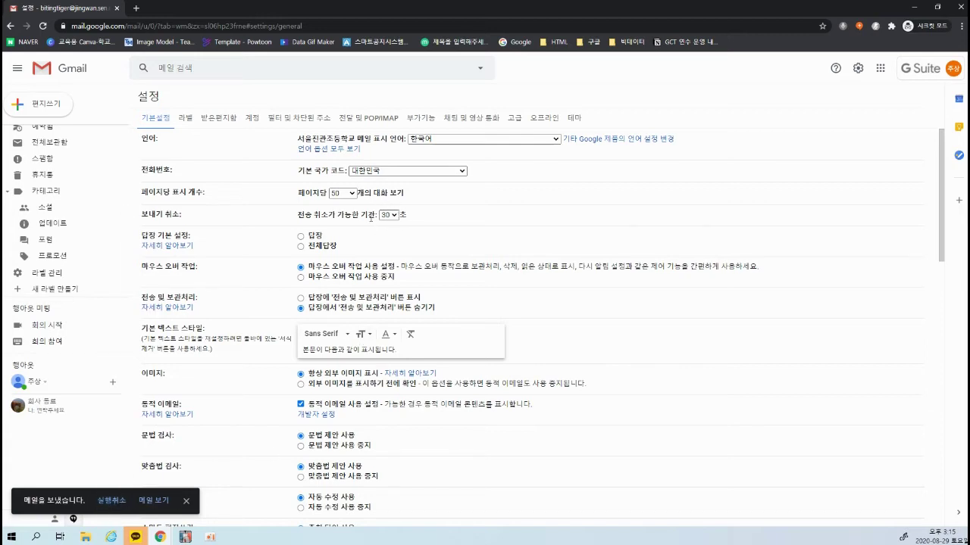
Undo sending the '1' test message and close the reopened draft
click(110, 501)
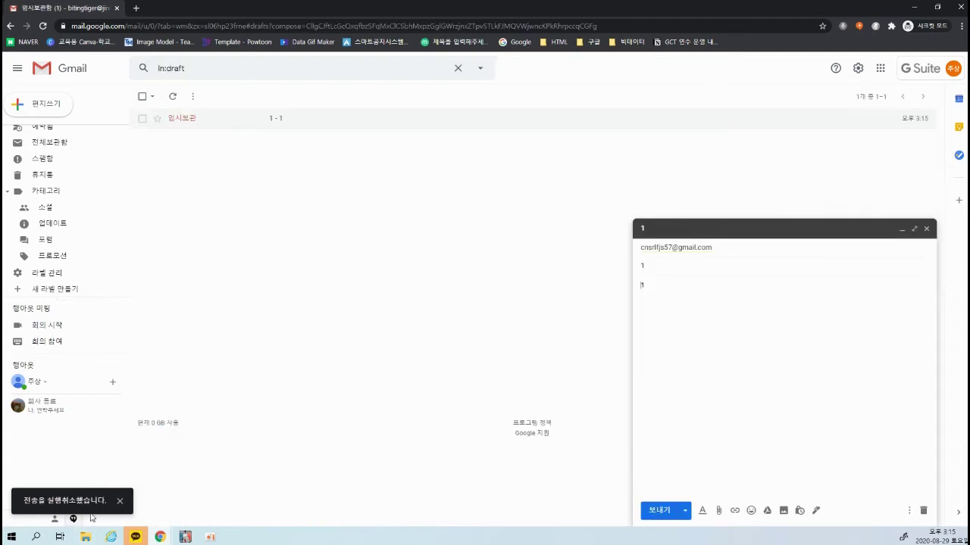
click(680, 311)
click(925, 228)
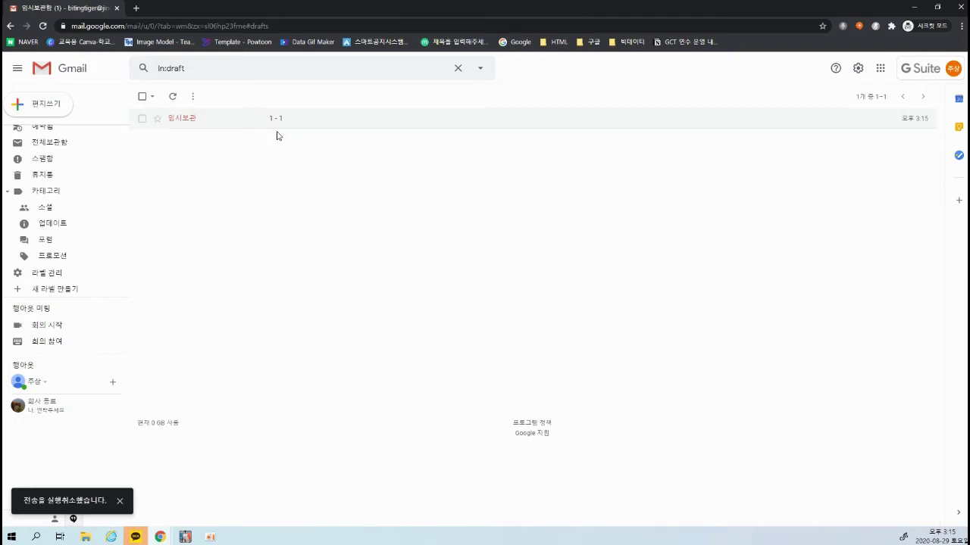
click(141, 118)
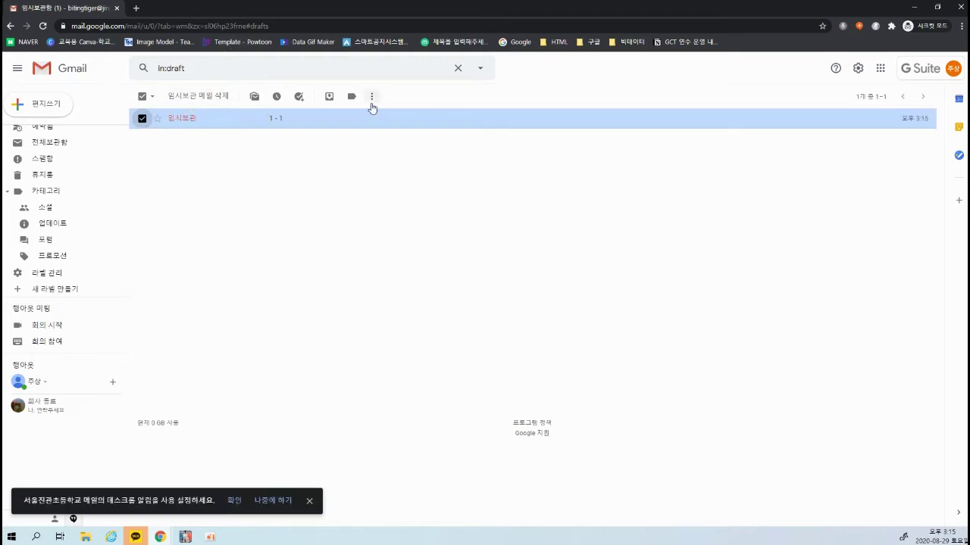
Open 라벨 관리 to show the Labels settings tab
scroll(69, 253, up, 2)
scroll(66, 279, down, 2)
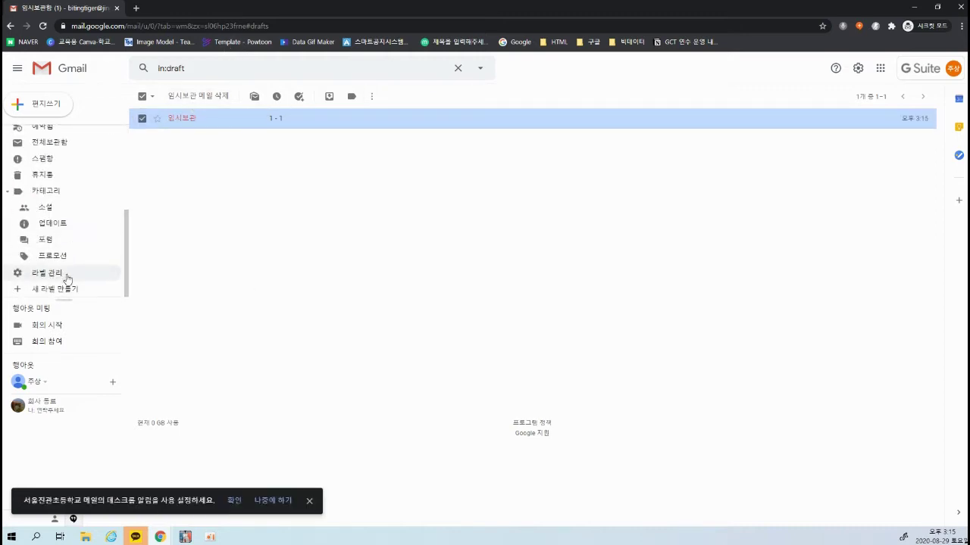
click(44, 274)
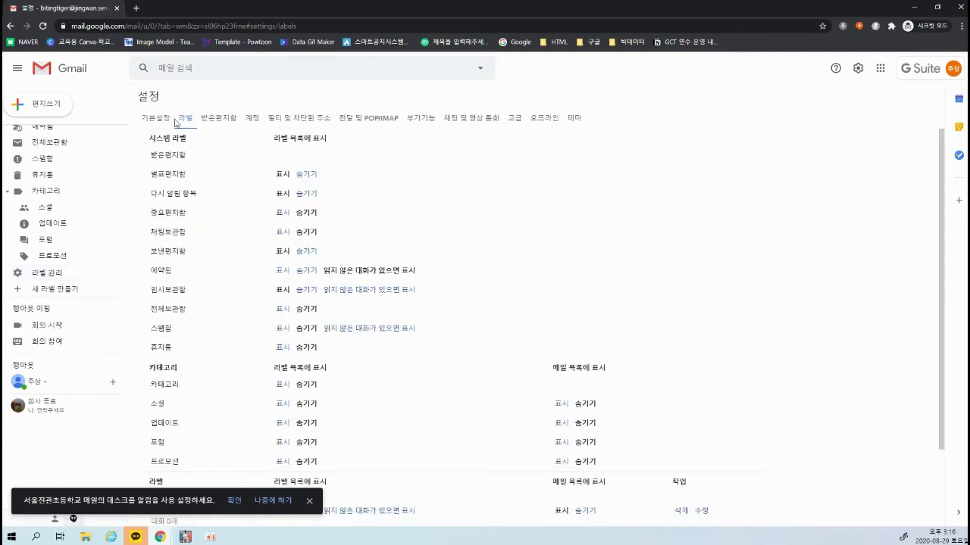
On the 기본설정 tab, scroll down to the 별 (Stars) section and select its reordering note
click(156, 119)
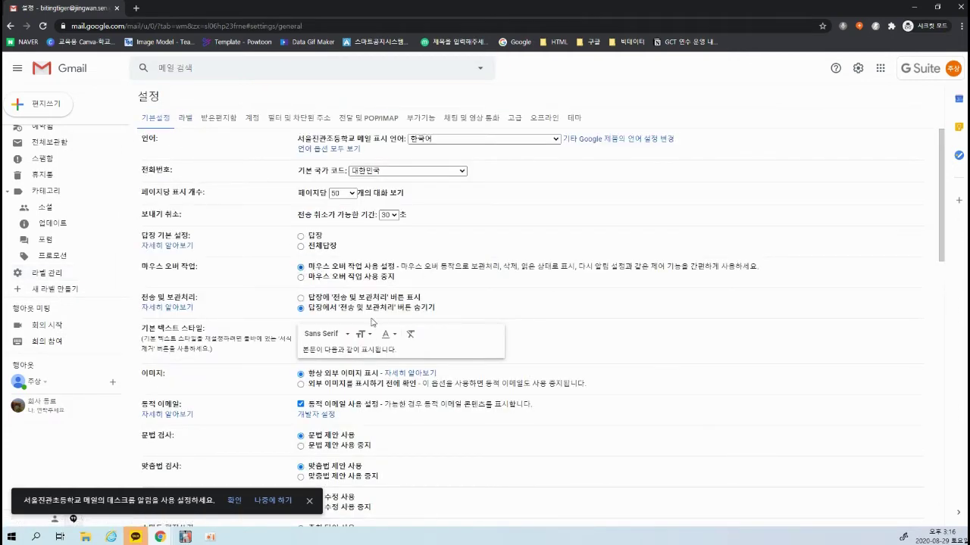
scroll(372, 322, down, 3)
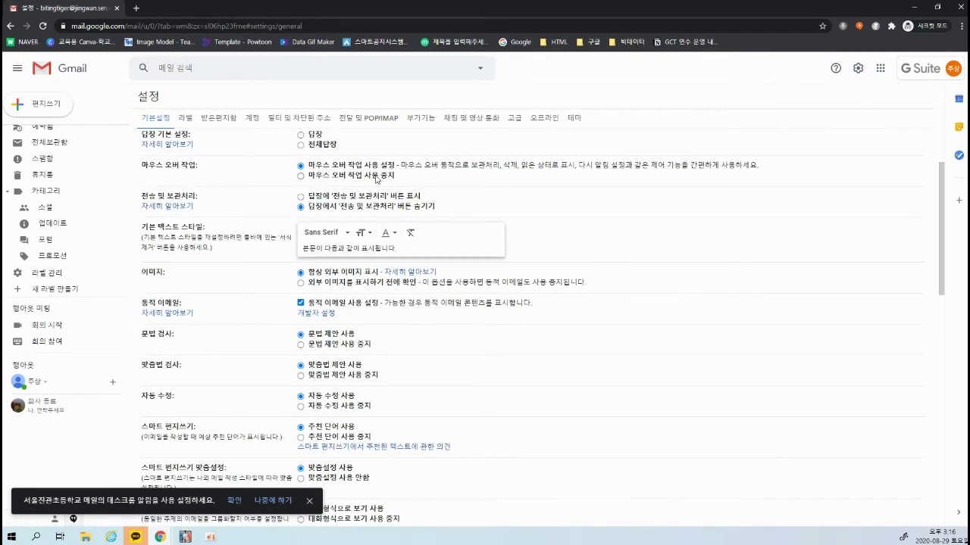
scroll(182, 218, down, 1)
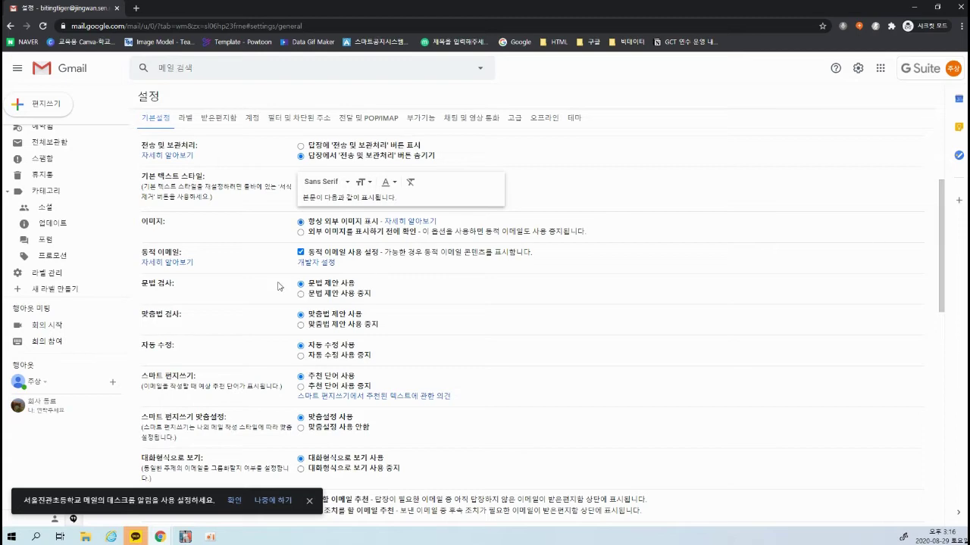
scroll(277, 287, down, 1)
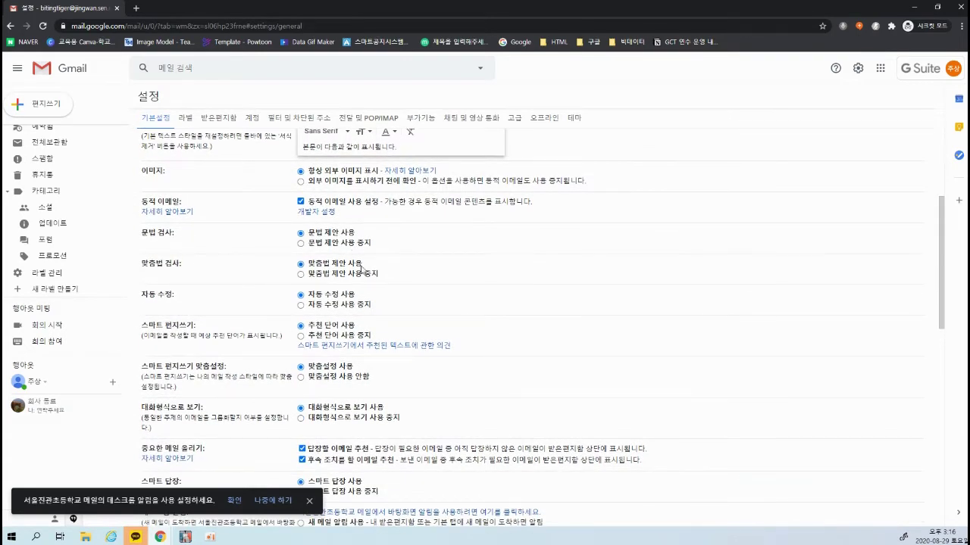
scroll(362, 269, down, 1)
scroll(375, 258, down, 1)
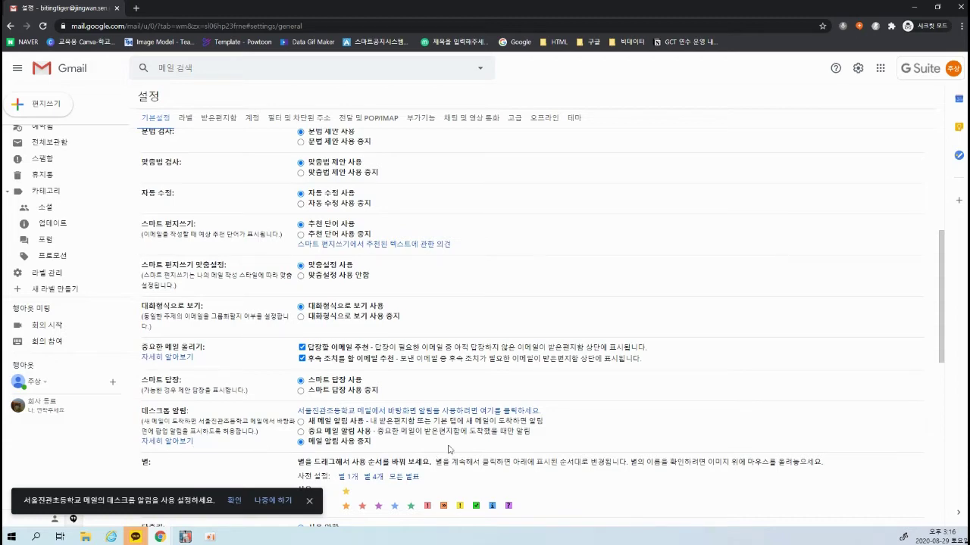
scroll(436, 432, down, 5)
scroll(402, 414, up, 2)
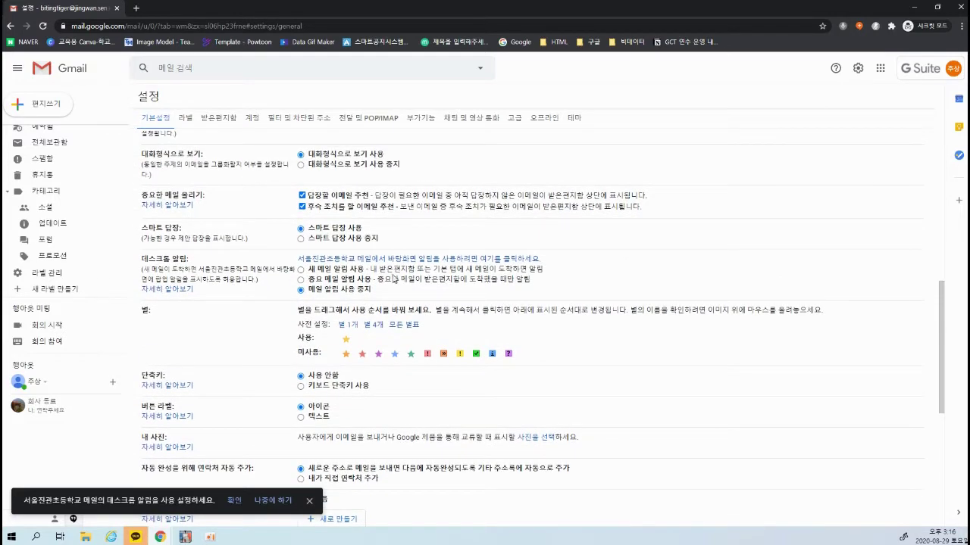
drag(336, 311, 446, 316)
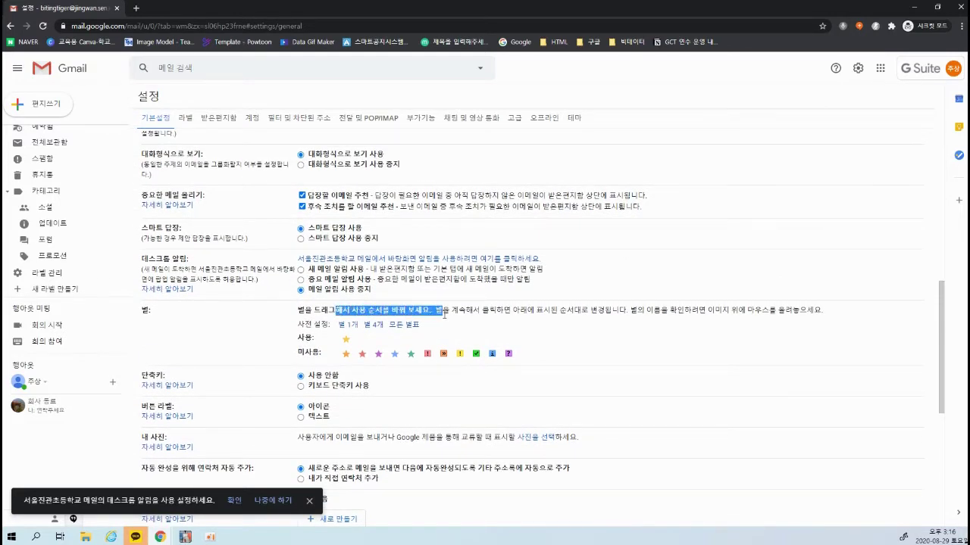
click(446, 314)
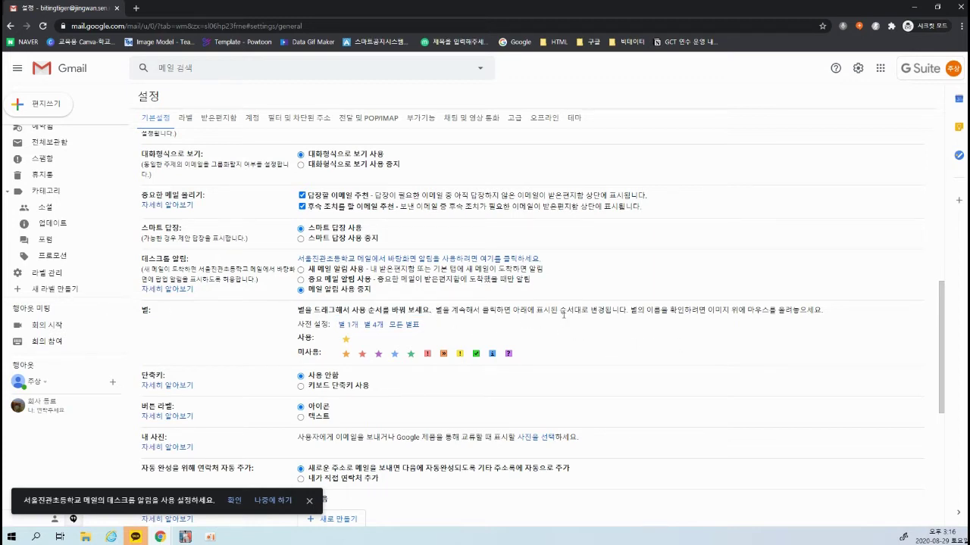
scroll(101, 179, up, 5)
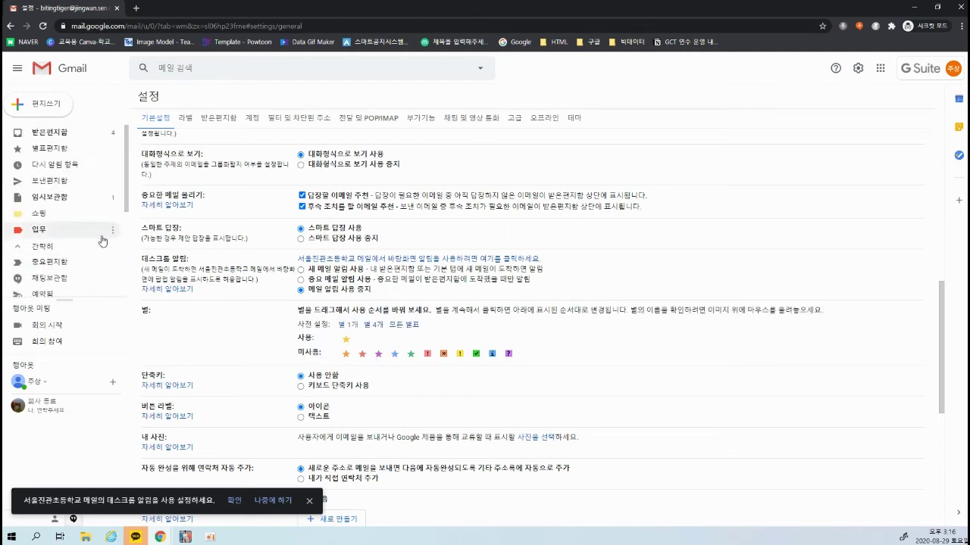
click(58, 134)
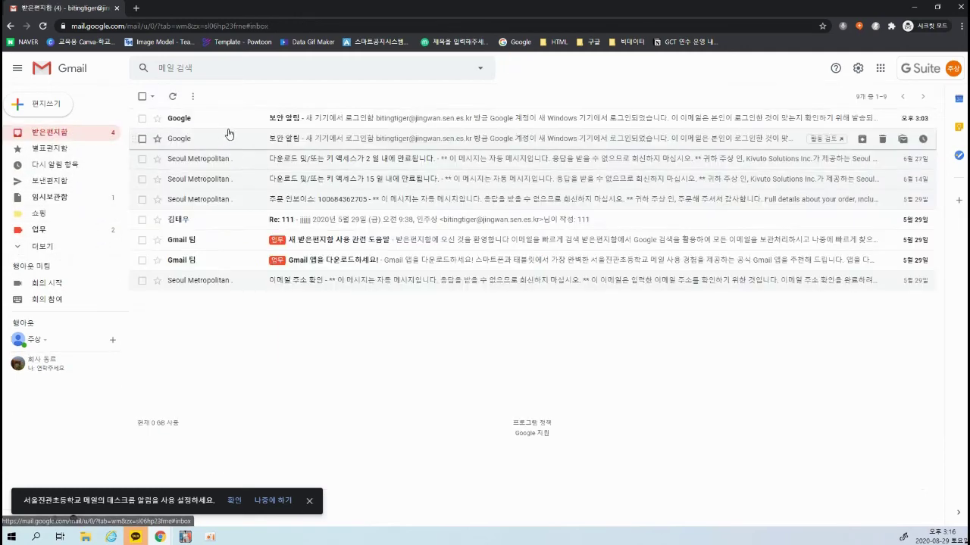
click(157, 119)
click(156, 121)
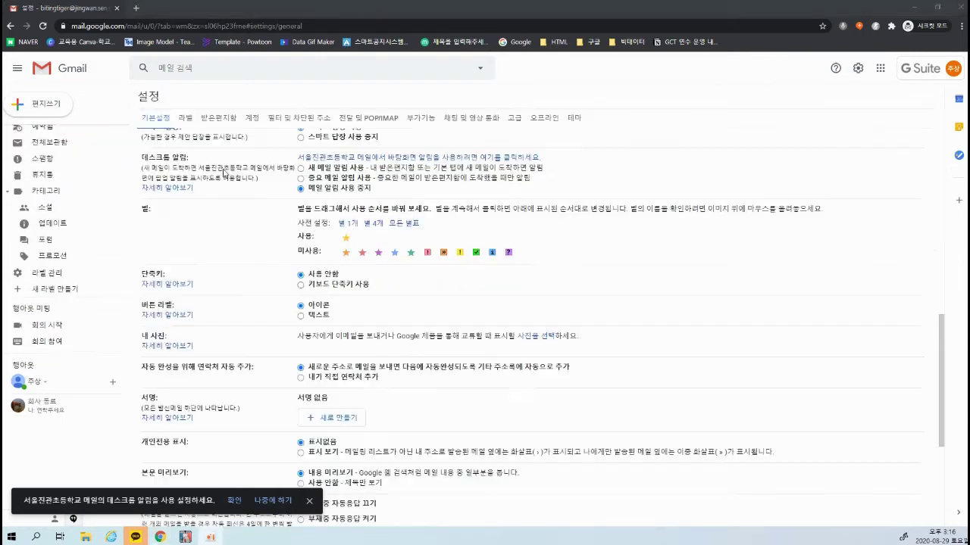
click(58, 134)
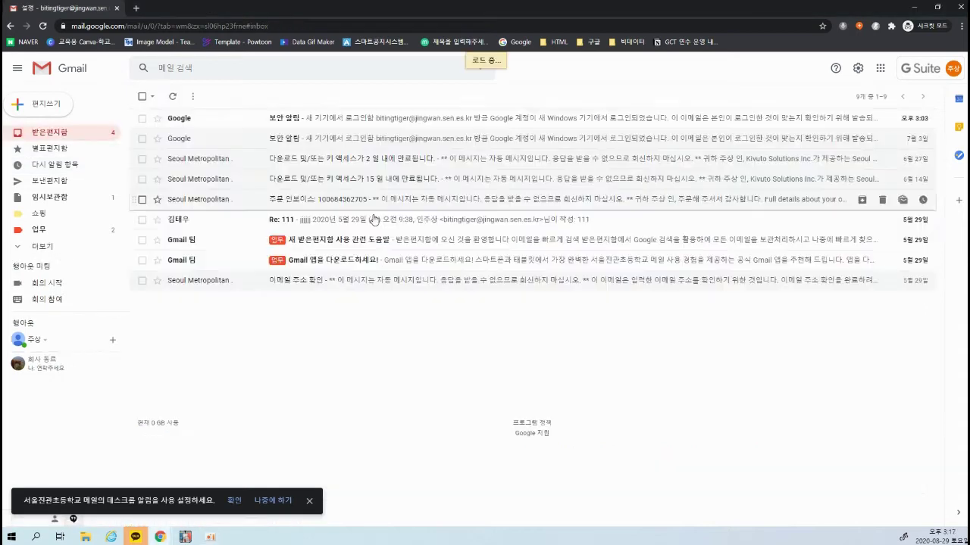
click(156, 120)
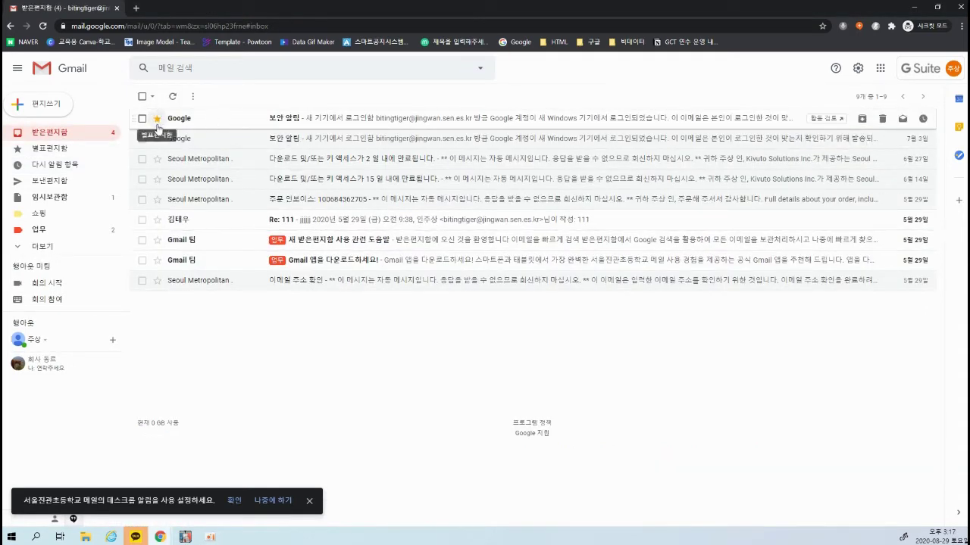
click(158, 121)
click(158, 143)
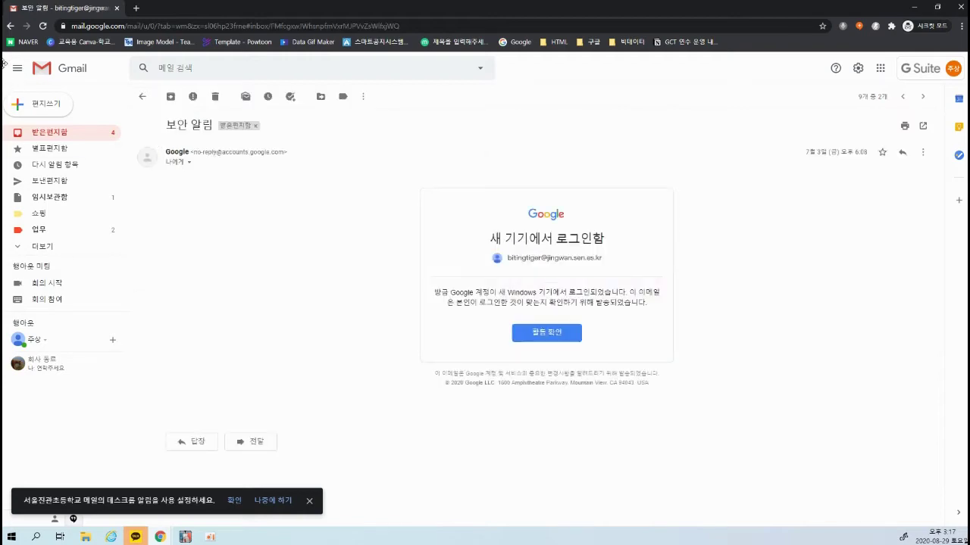
click(9, 27)
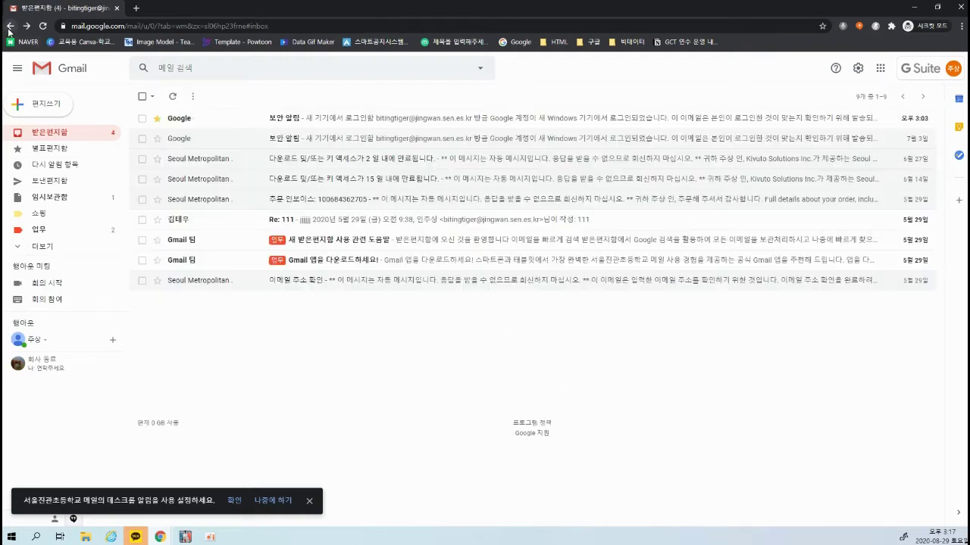
click(47, 246)
scroll(49, 246, down, 4)
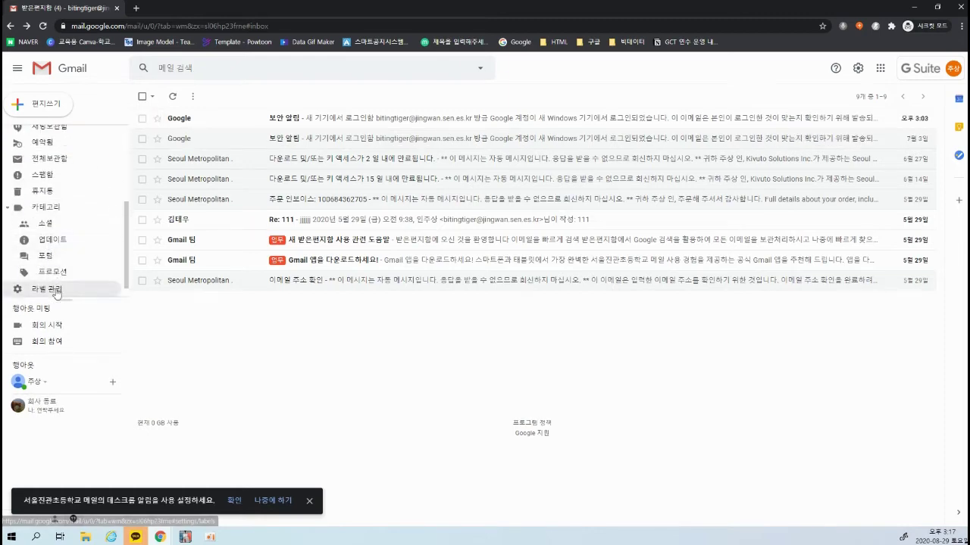
click(48, 288)
click(156, 118)
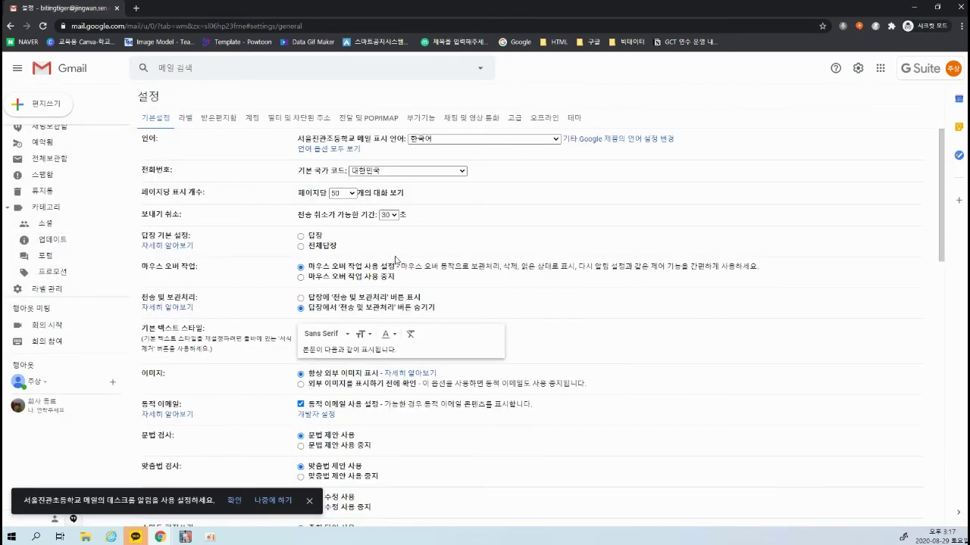
Drag the orange star, yellow exclamation, green check and purple question mark into in-use stars
scroll(395, 260, down, 15)
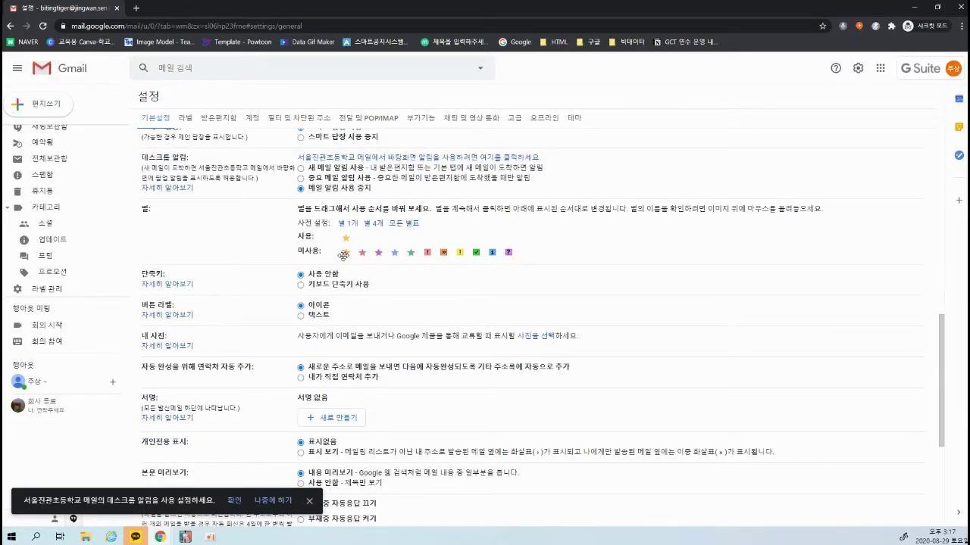
drag(346, 253, 412, 240)
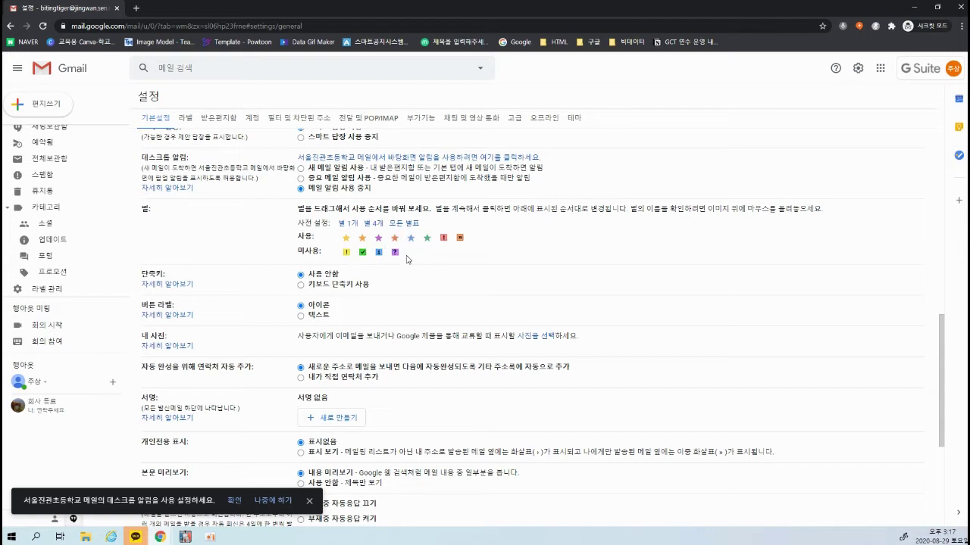
drag(346, 252, 470, 238)
drag(353, 256, 503, 241)
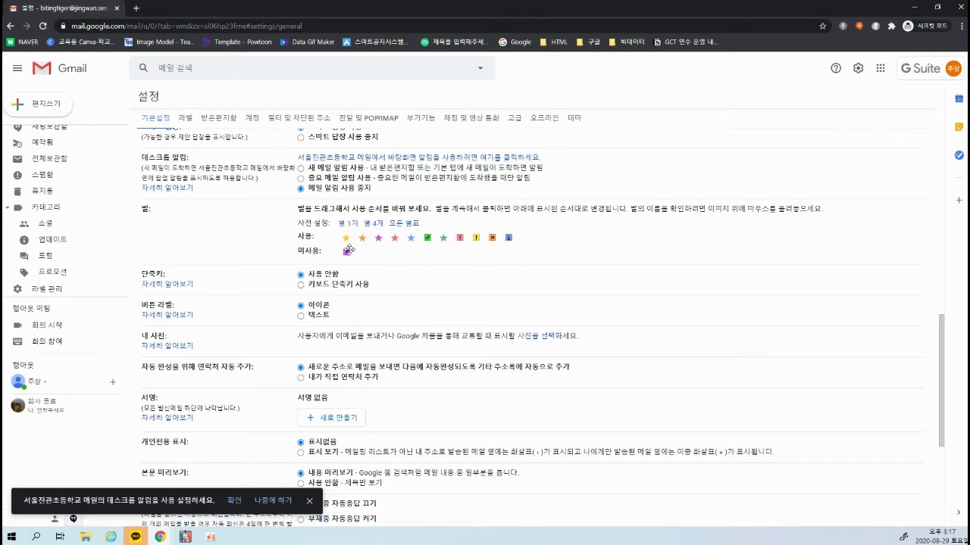
drag(349, 250, 522, 239)
scroll(454, 326, down, 3)
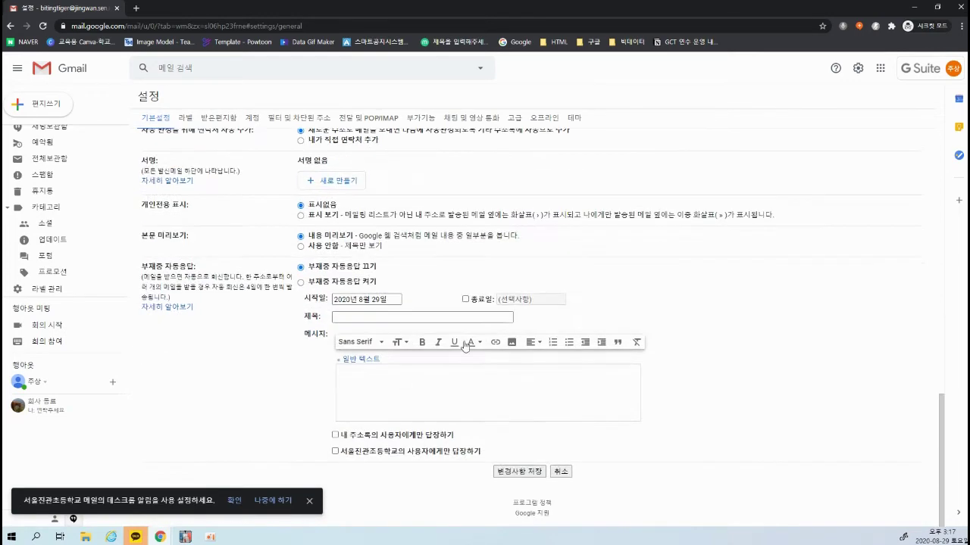
Save the star settings and star the first inbox email, cycling through star types
click(508, 474)
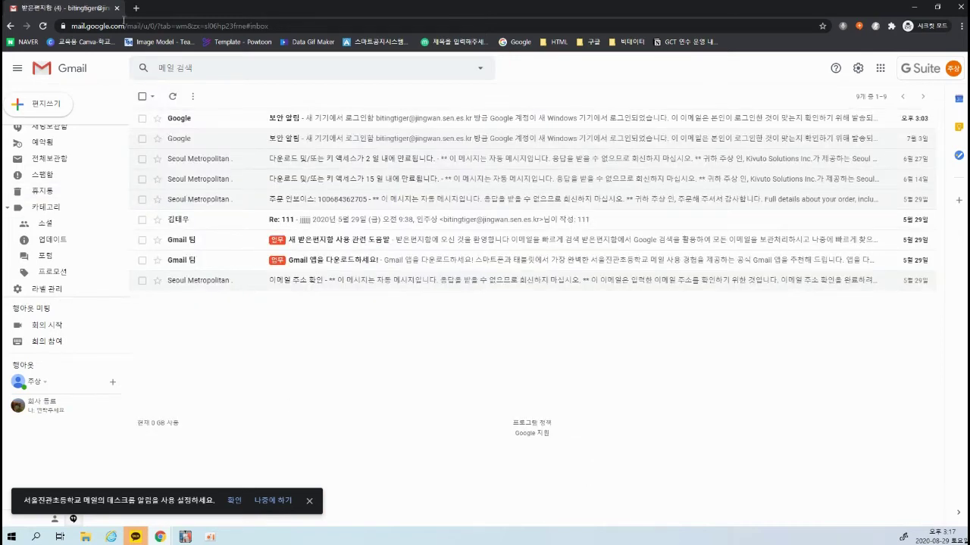
click(157, 119)
click(158, 119)
click(157, 119)
click(158, 119)
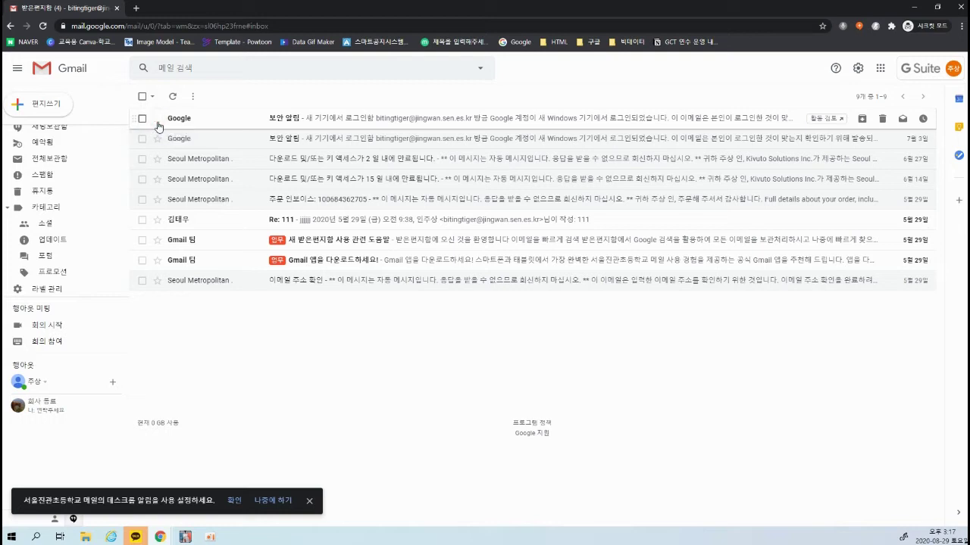
click(157, 119)
Cycle the first email's mark through blue star, green check, green star and purple question mark
click(158, 119)
click(157, 119)
click(157, 119)
click(157, 119)
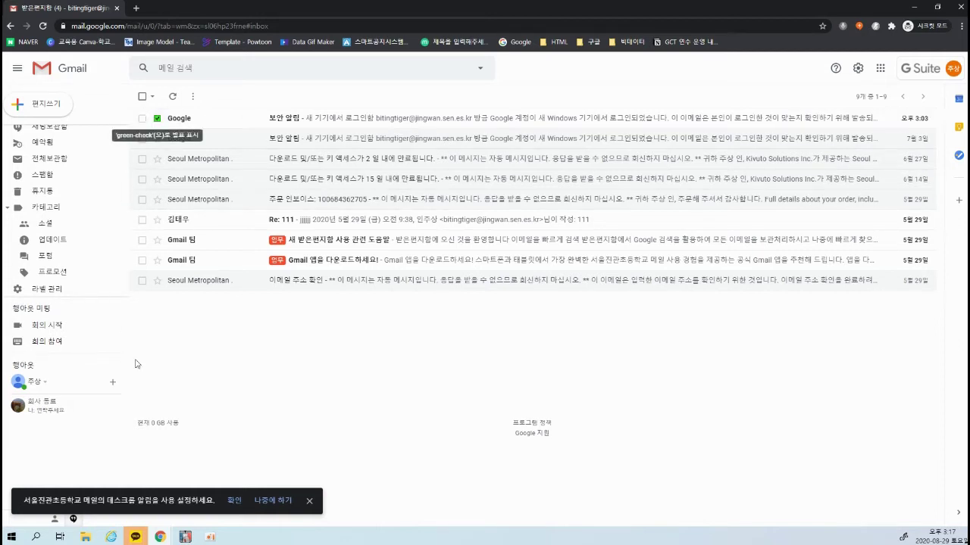
click(158, 119)
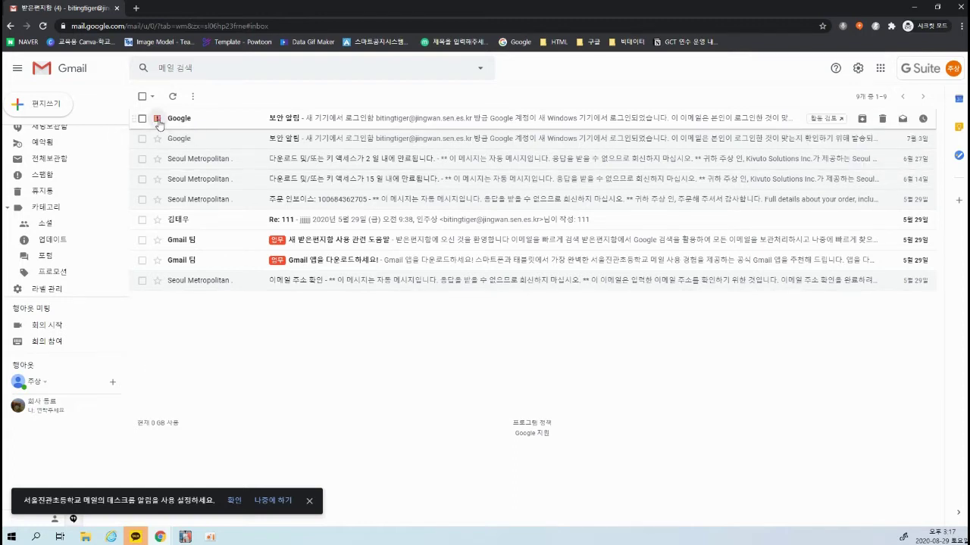
click(159, 120)
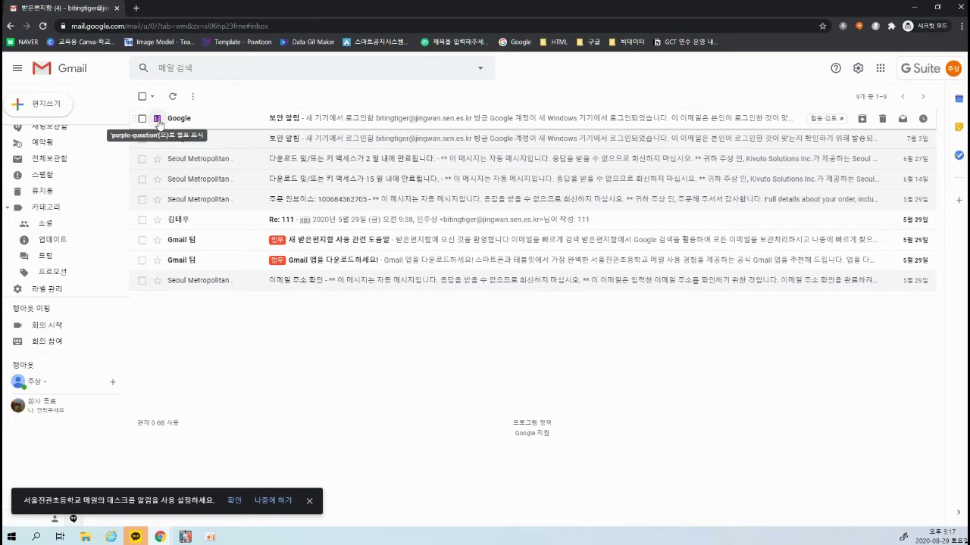
click(158, 120)
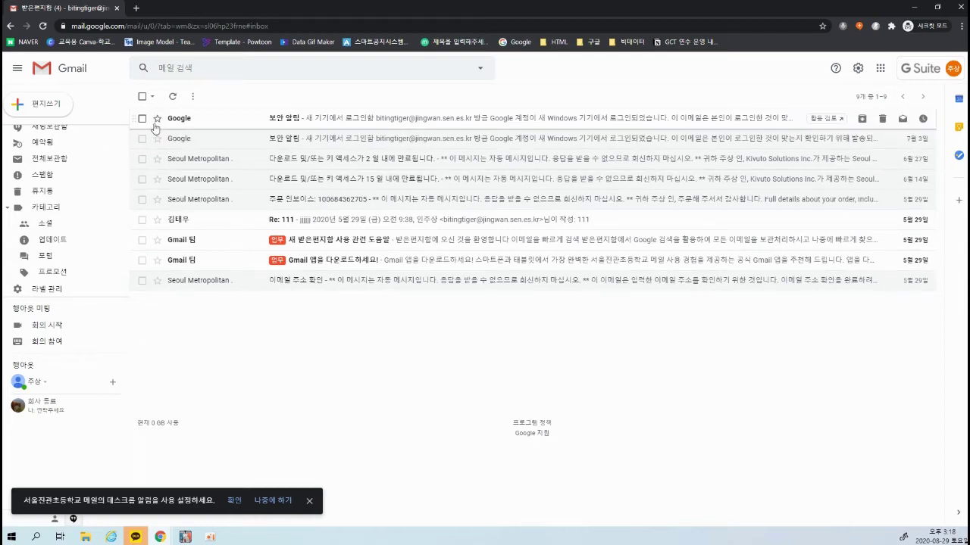
Move the red, purple and orange » markers to 미사용, keeping only the yellow star, and save
click(50, 288)
scroll(253, 266, down, 2)
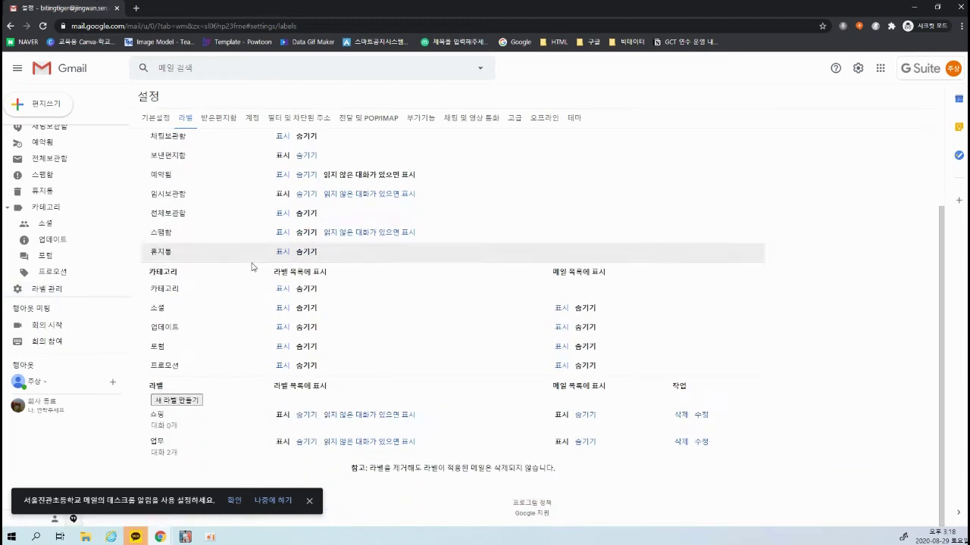
scroll(253, 266, up, 2)
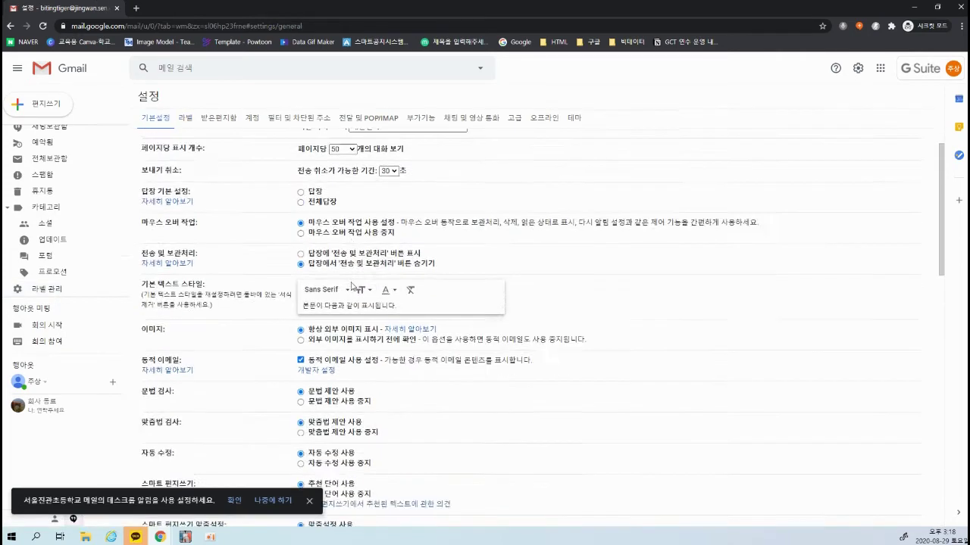
scroll(354, 285, down, 2)
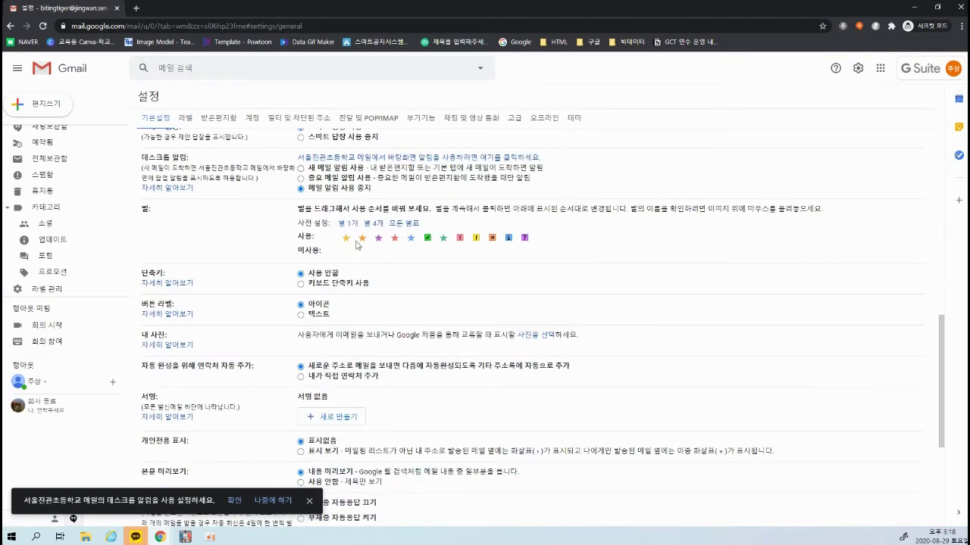
drag(394, 237, 427, 253)
mouse_move(452, 250)
mouse_down()
mouse_move(365, 239)
mouse_move(455, 250)
mouse_up()
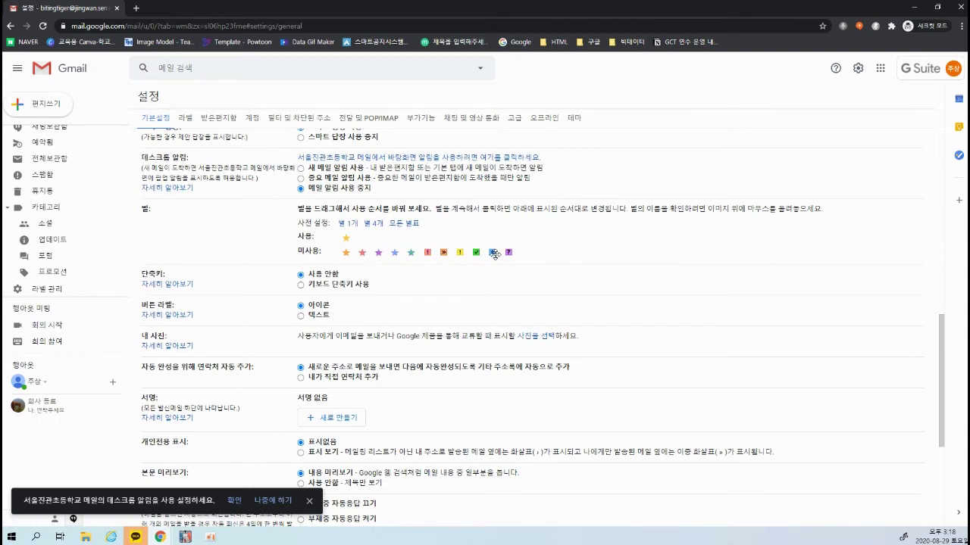
scroll(465, 371, down, 4)
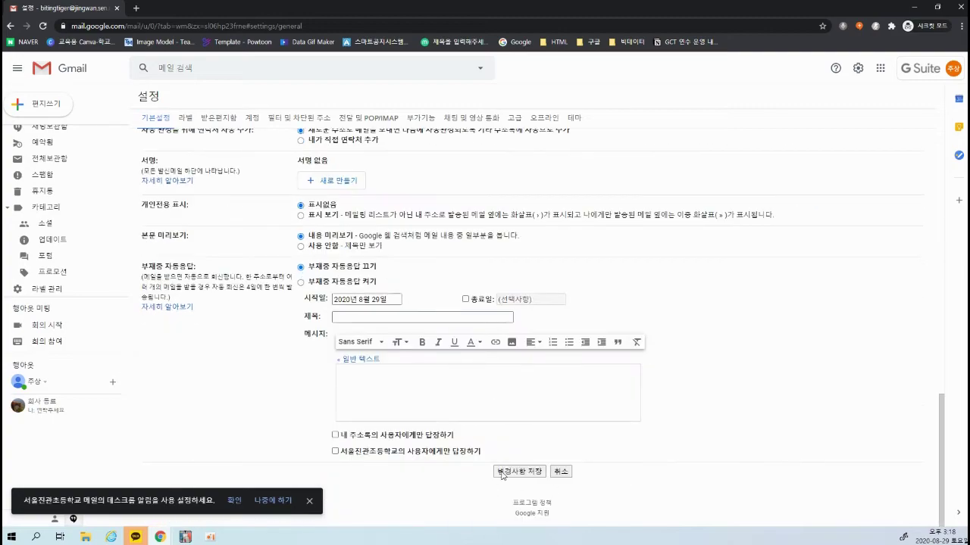
click(501, 471)
Reopen Settings on the General tab
click(30, 288)
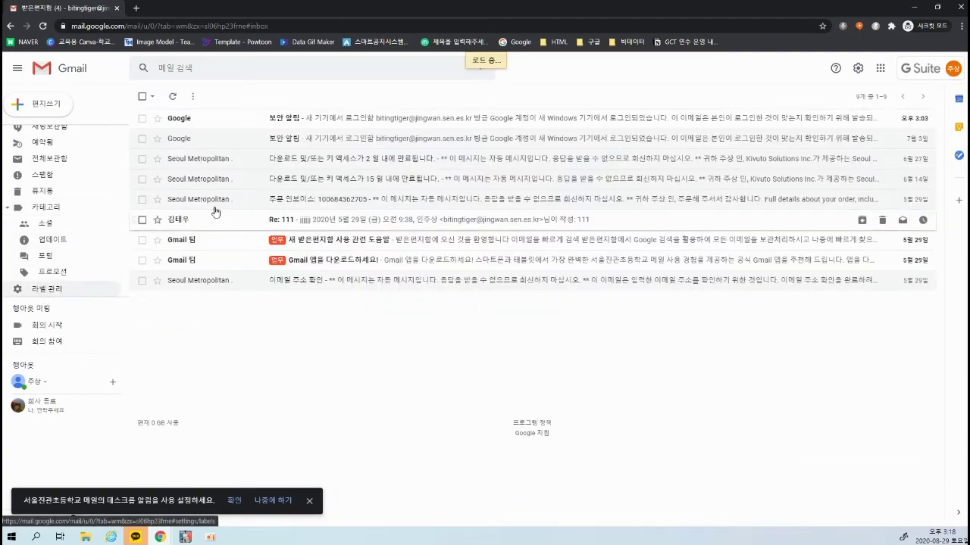
click(161, 118)
scroll(336, 294, down, 10)
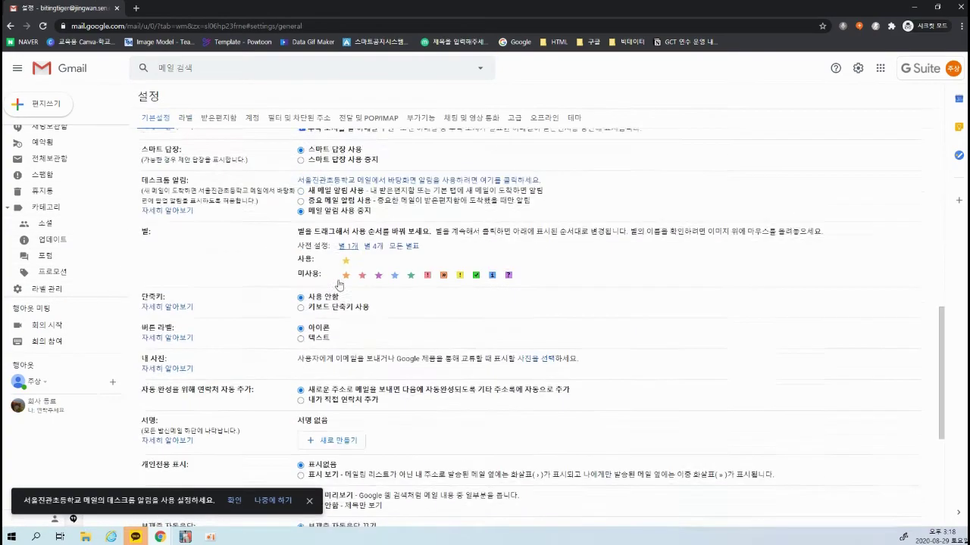
Scroll through the General settings and switch to the 받은편지함 (Inbox) settings tab
scroll(336, 294, down, 1)
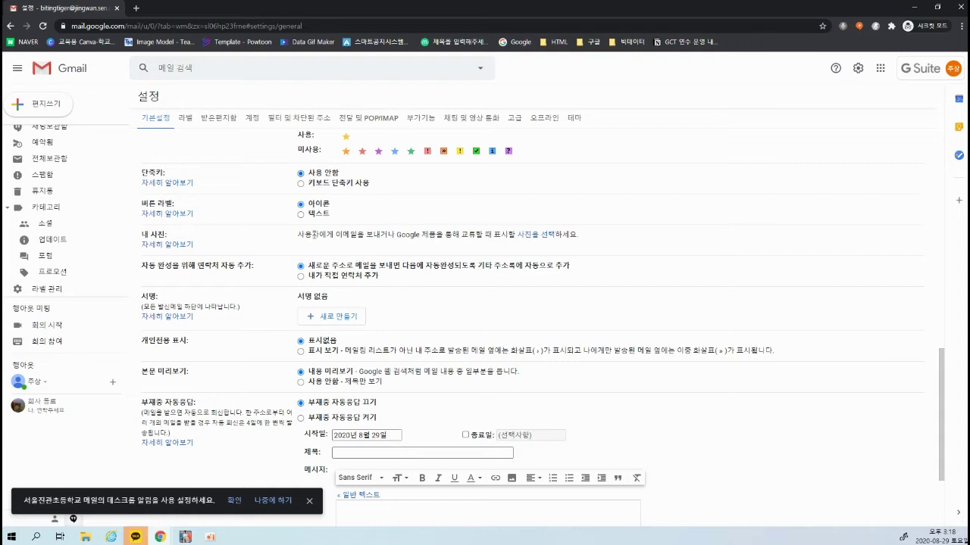
scroll(313, 234, down, 1)
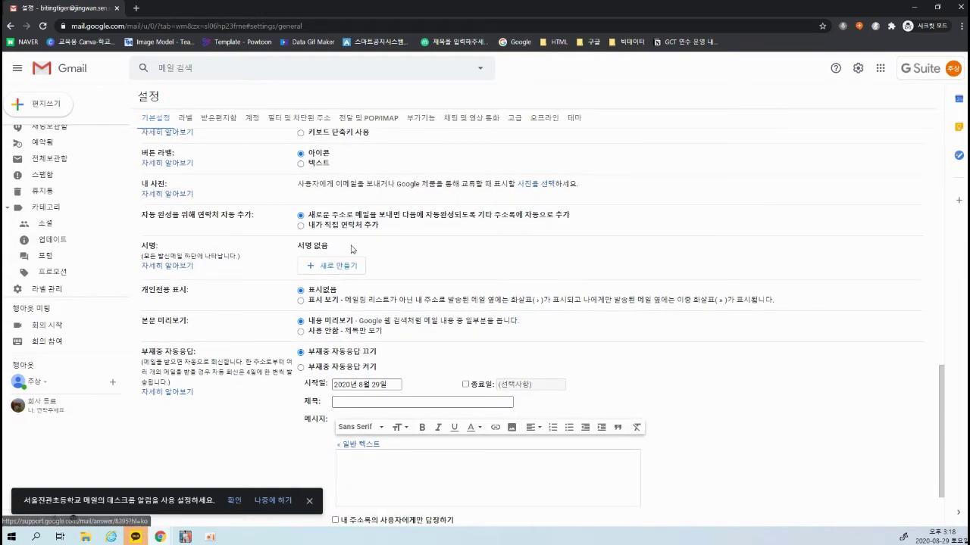
scroll(183, 292, down, 2)
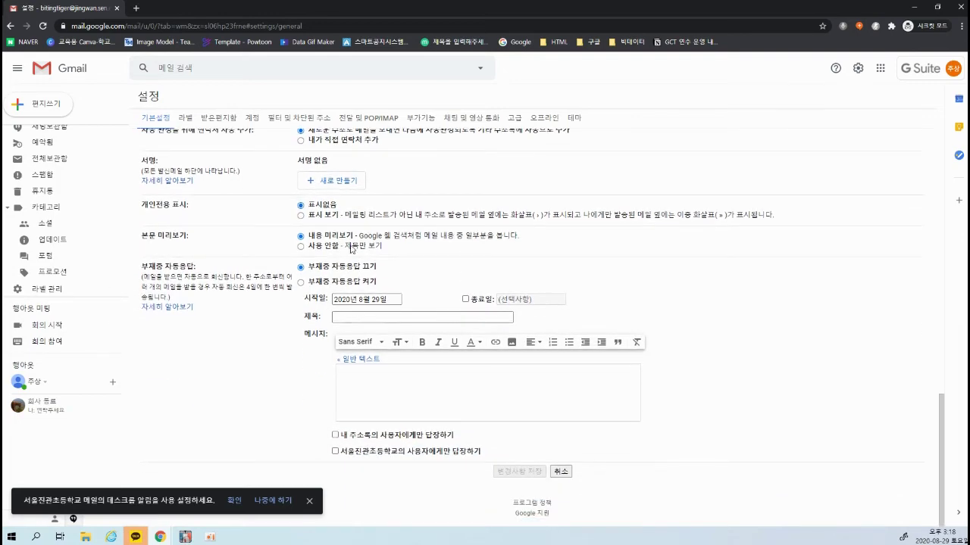
drag(136, 269, 144, 155)
click(235, 275)
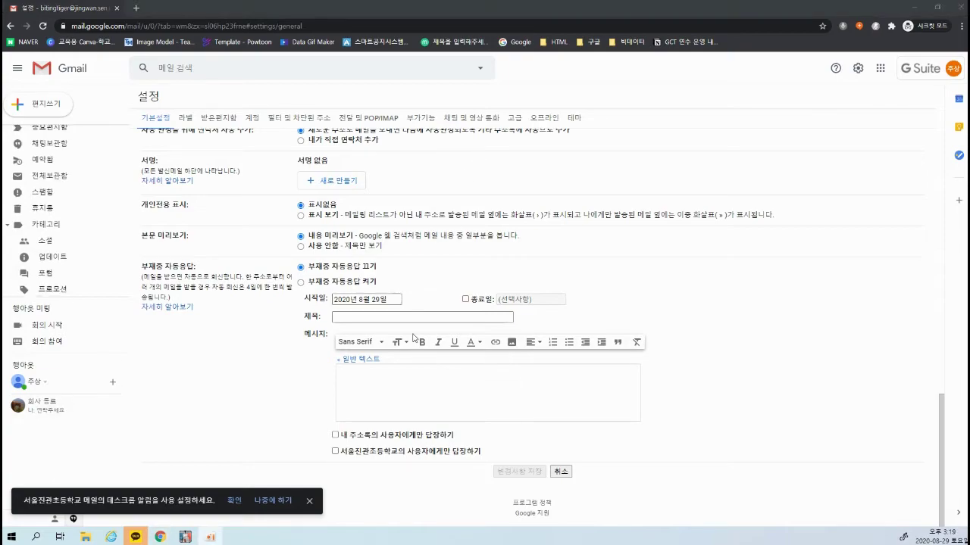
scroll(414, 338, up, 10)
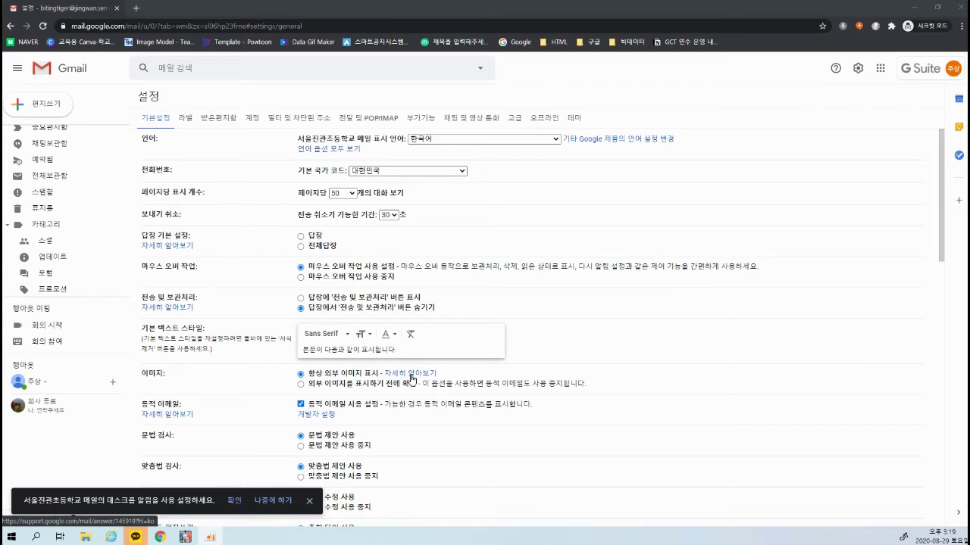
click(218, 118)
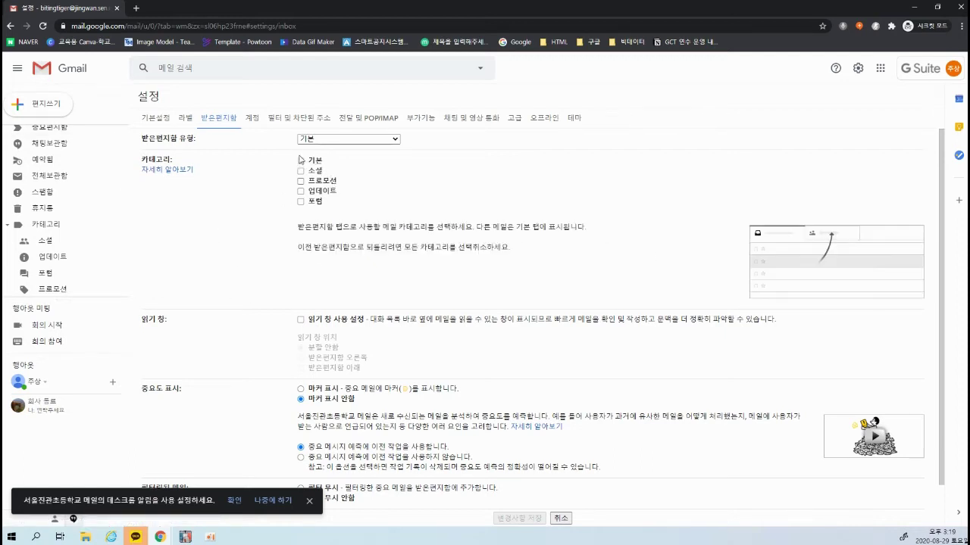
Try the 자동분류함 inbox type and its section options, then switch back to 기본
click(331, 141)
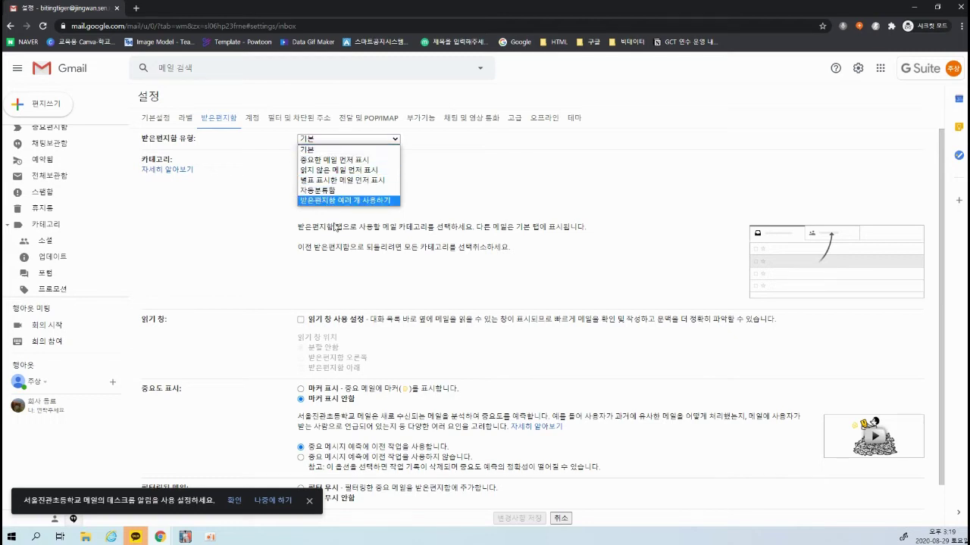
click(326, 191)
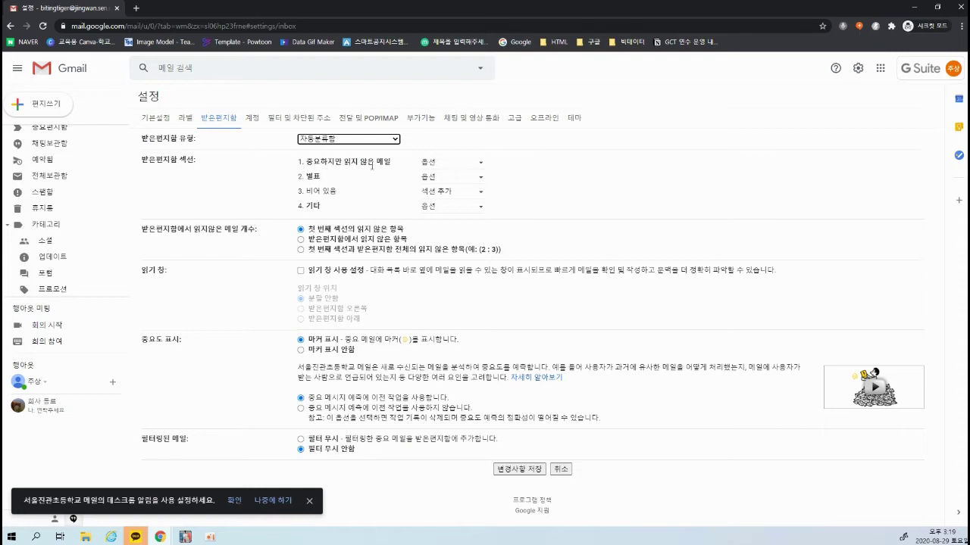
click(450, 164)
click(450, 168)
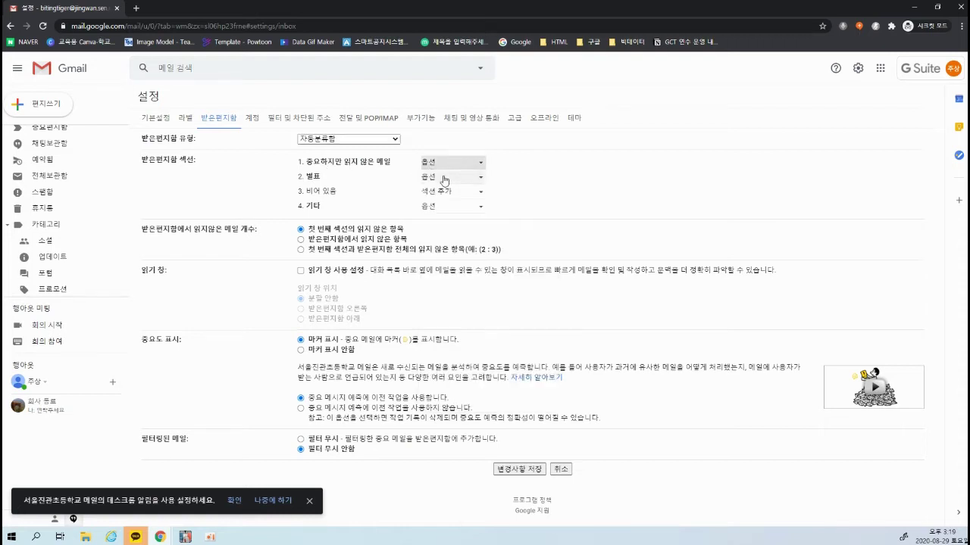
click(444, 178)
click(531, 173)
click(359, 139)
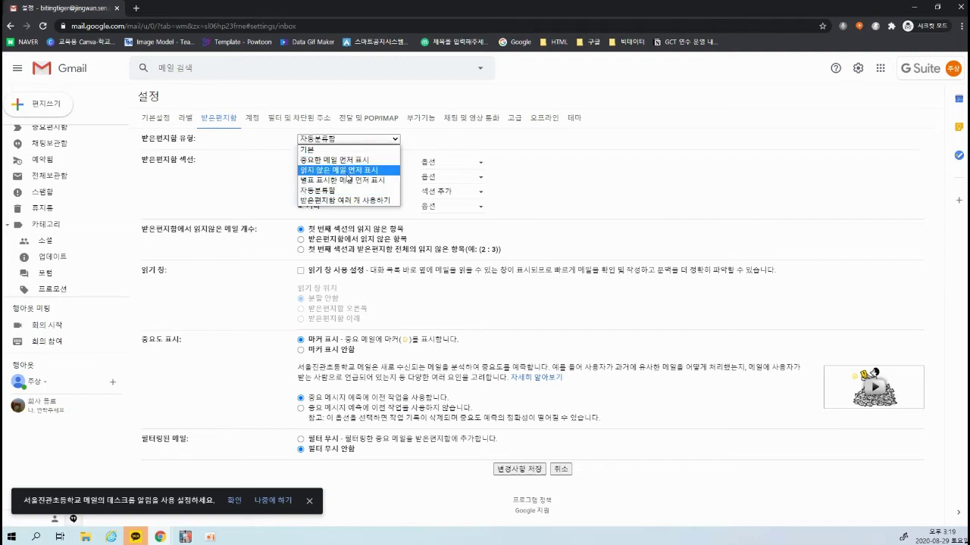
click(318, 149)
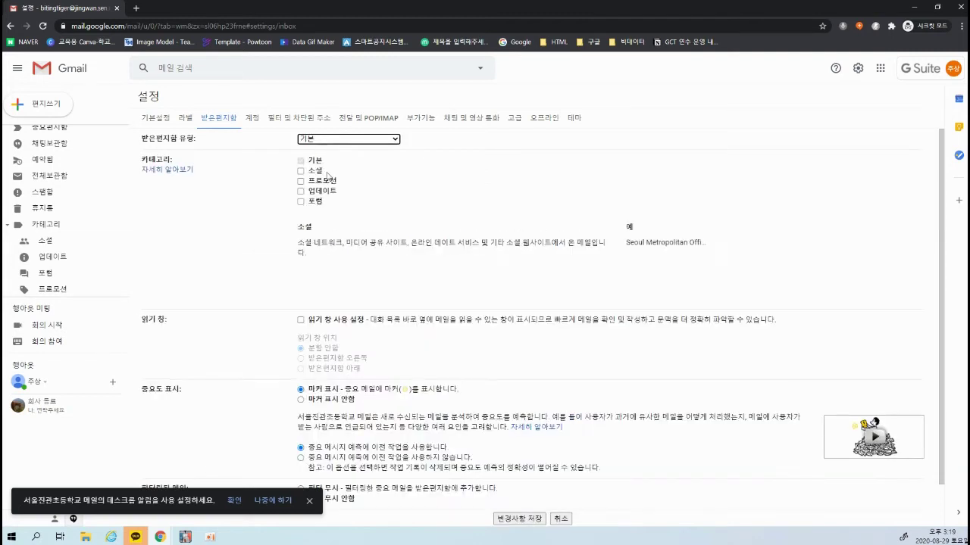
Tick the 소셜, 프로모션, 업데이트 and 포럼 categories
click(301, 180)
click(301, 171)
click(301, 190)
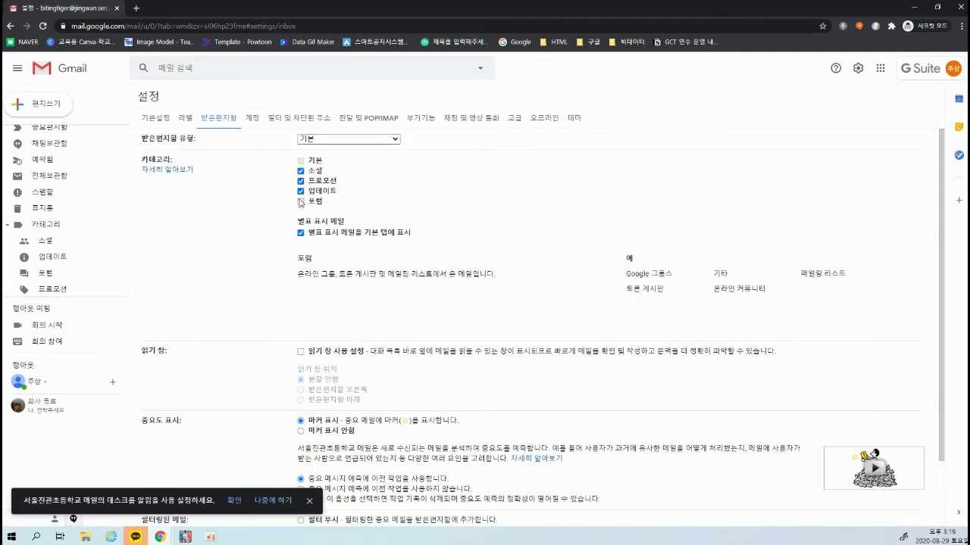
click(300, 201)
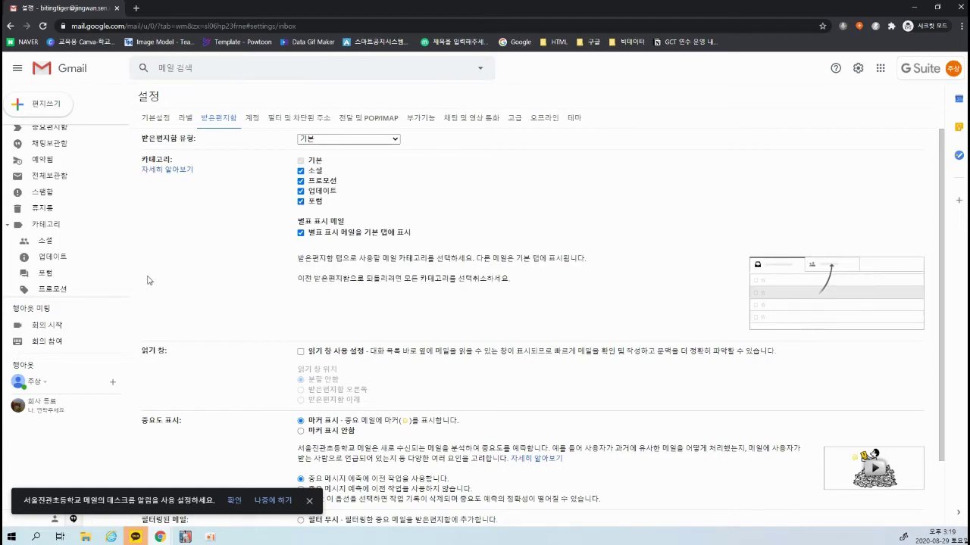
scroll(493, 258, down, 1)
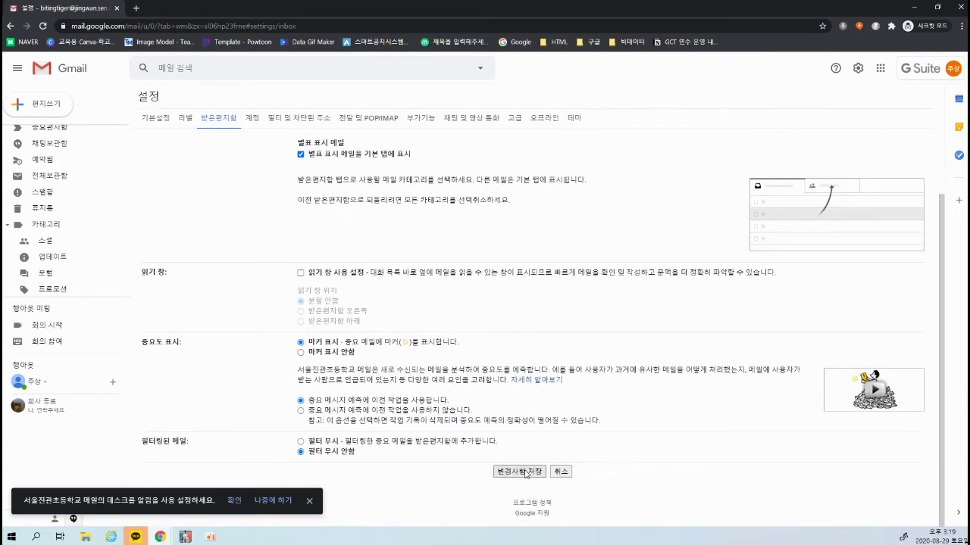
Save the inbox category settings
click(522, 471)
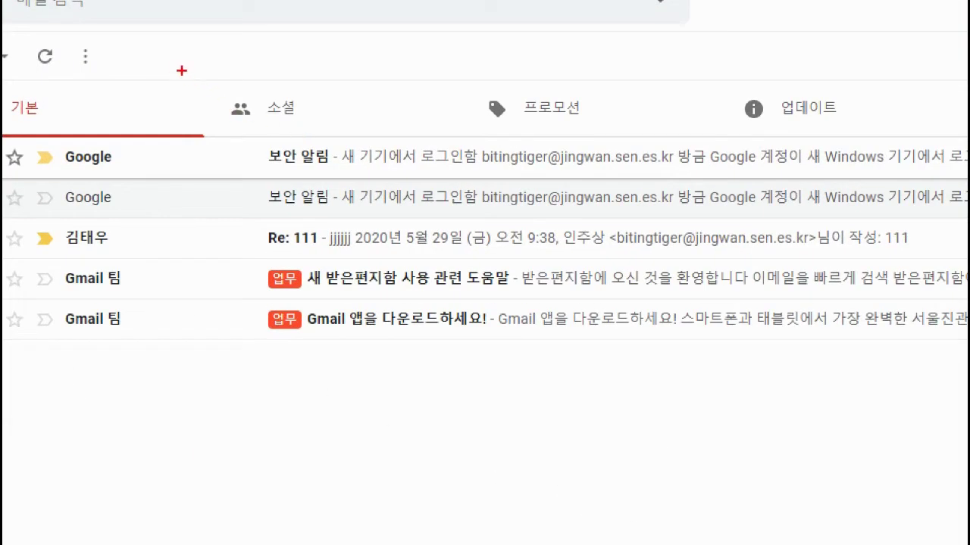
drag(241, 104, 313, 137)
drag(382, 104, 441, 140)
drag(711, 65, 915, 190)
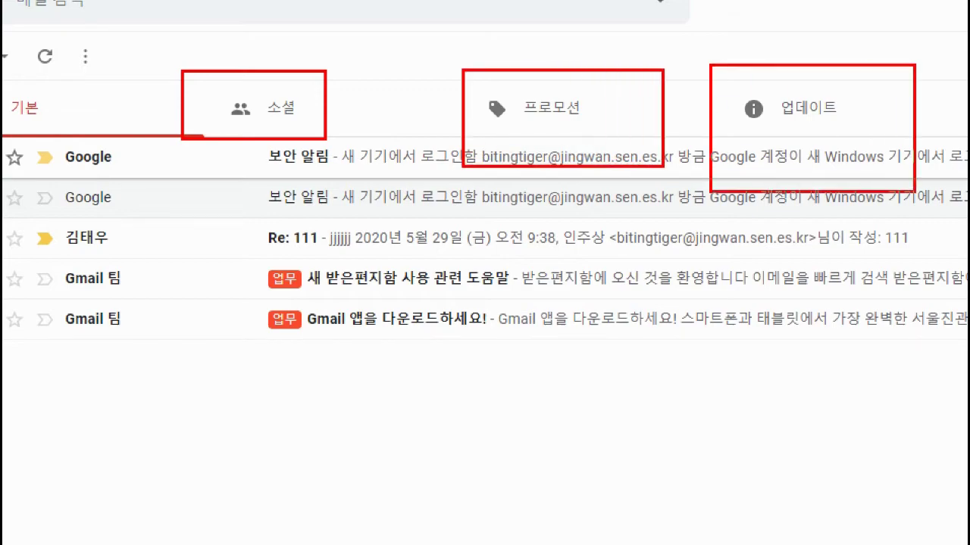
key(Escape)
drag(628, 90, 709, 139)
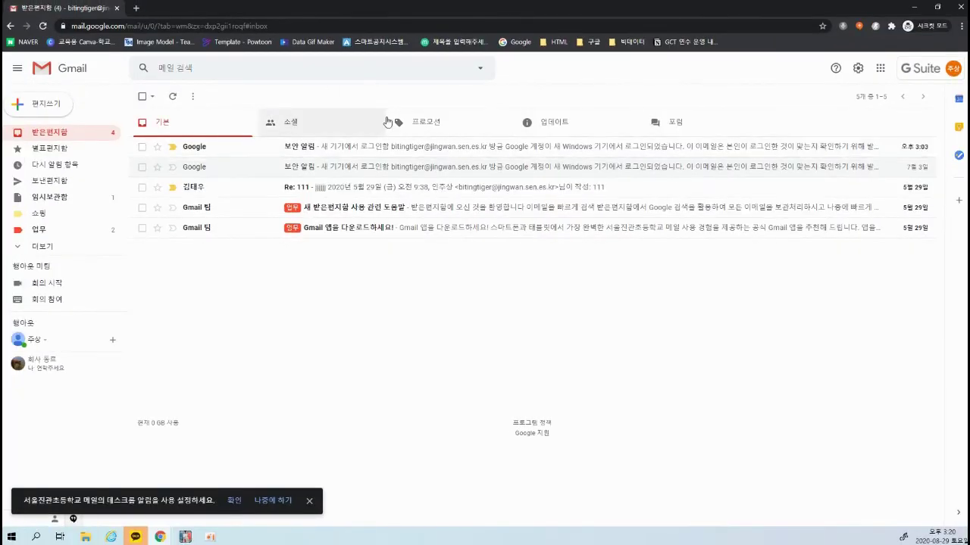
View the new 소셜, 포럼 and 프로모션 category tabs, ending on 소셜
click(288, 126)
click(705, 125)
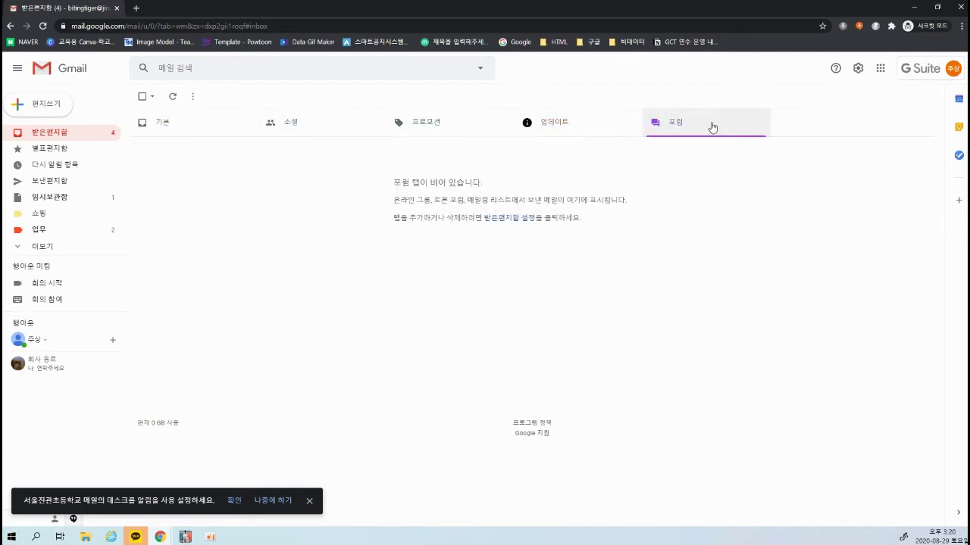
click(447, 122)
click(301, 121)
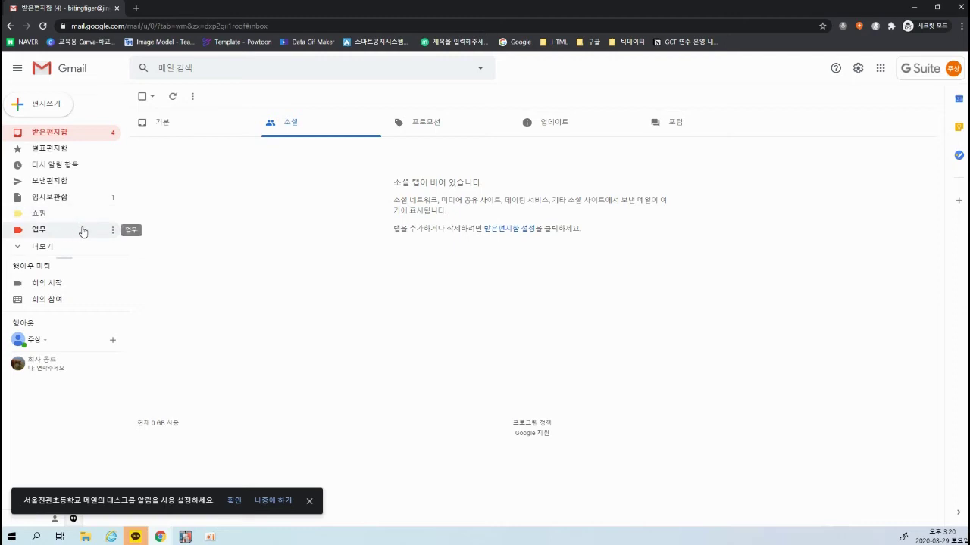
Expand 더보기 in the sidebar and open 라벨 관리 settings
click(61, 246)
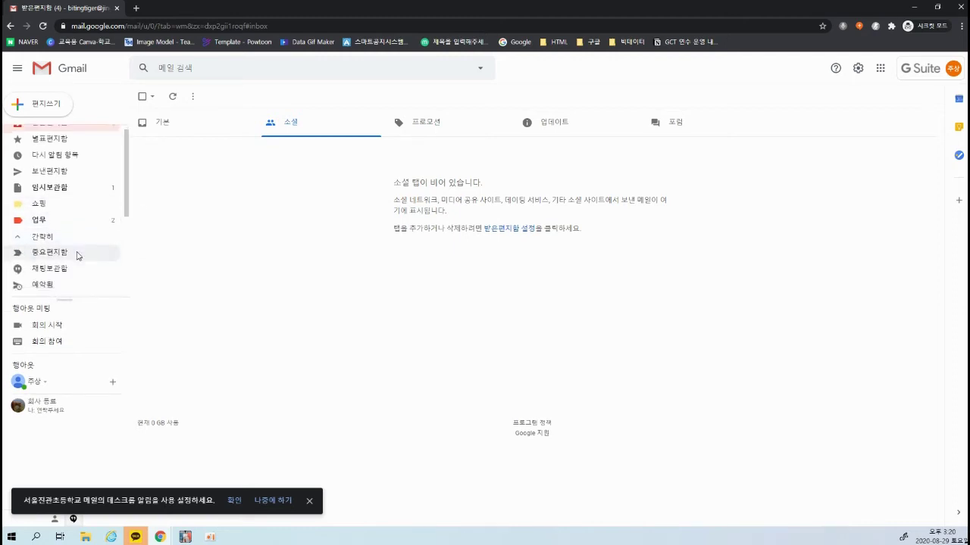
scroll(61, 235, down, 5)
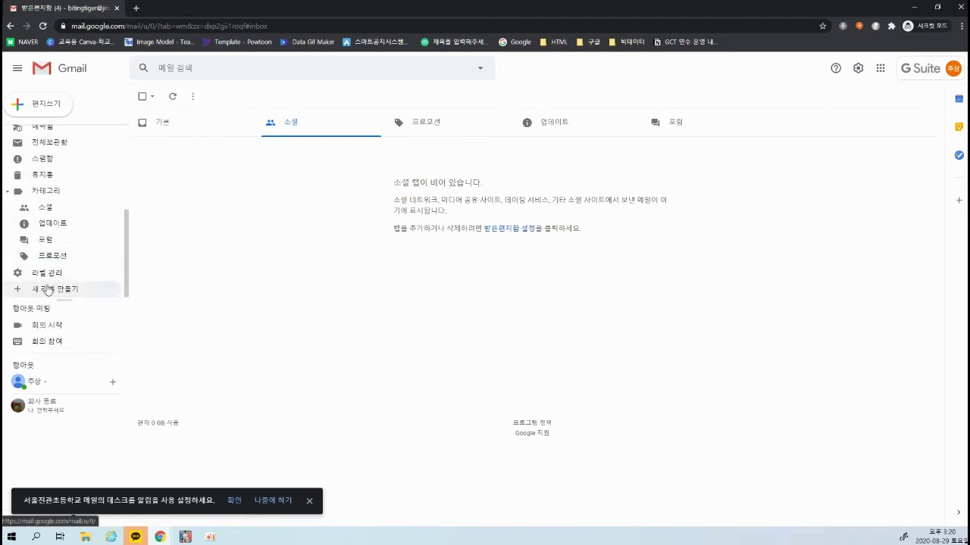
click(47, 274)
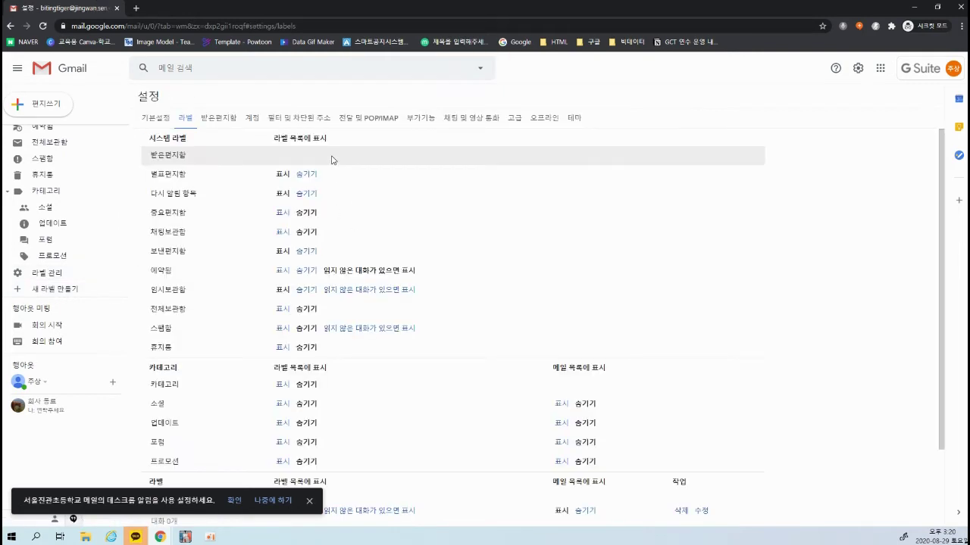
On the Inbox settings, preview the important-first and unread-first inbox types
click(218, 119)
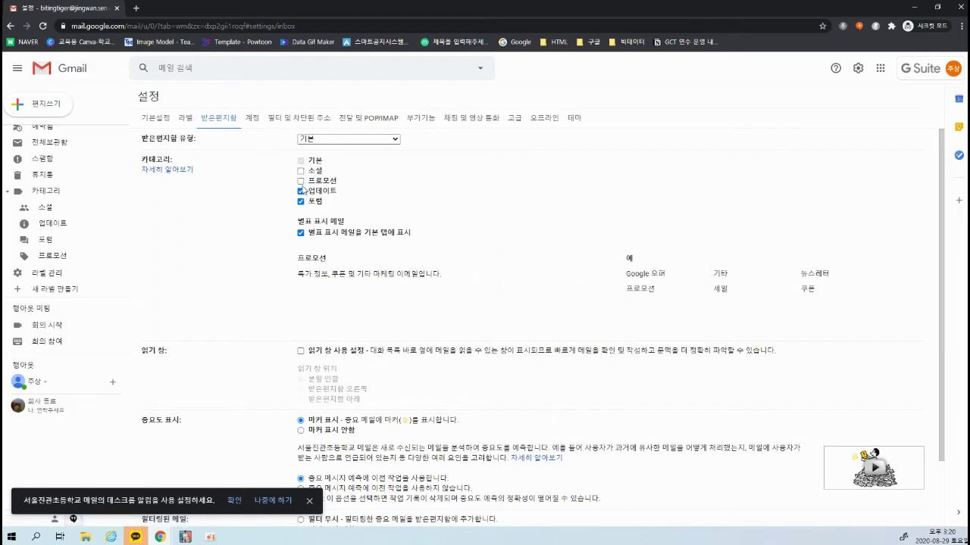
click(340, 143)
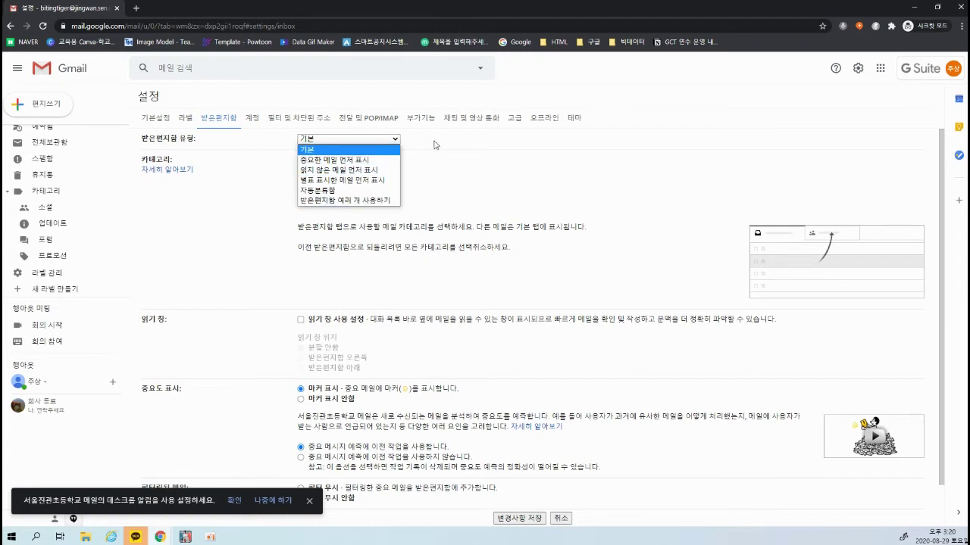
click(368, 152)
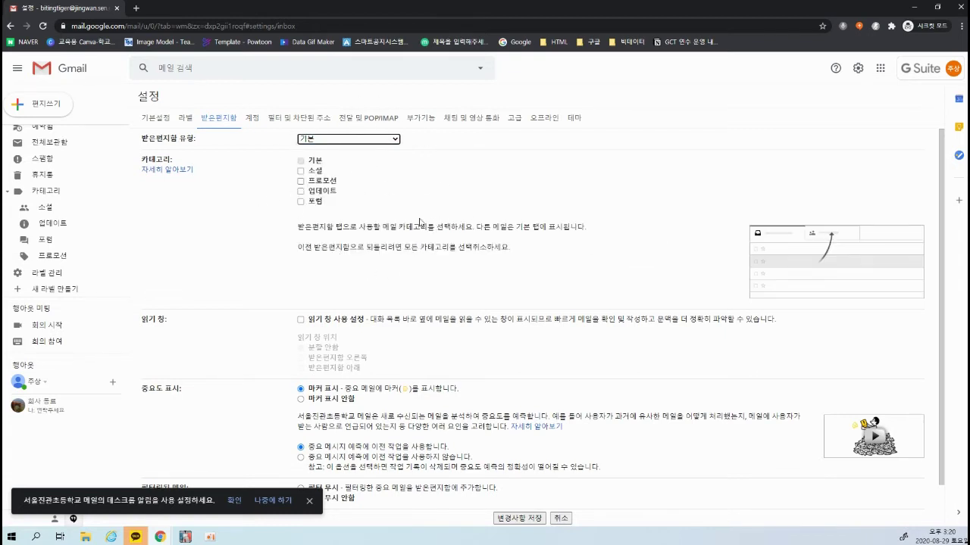
click(349, 139)
click(348, 162)
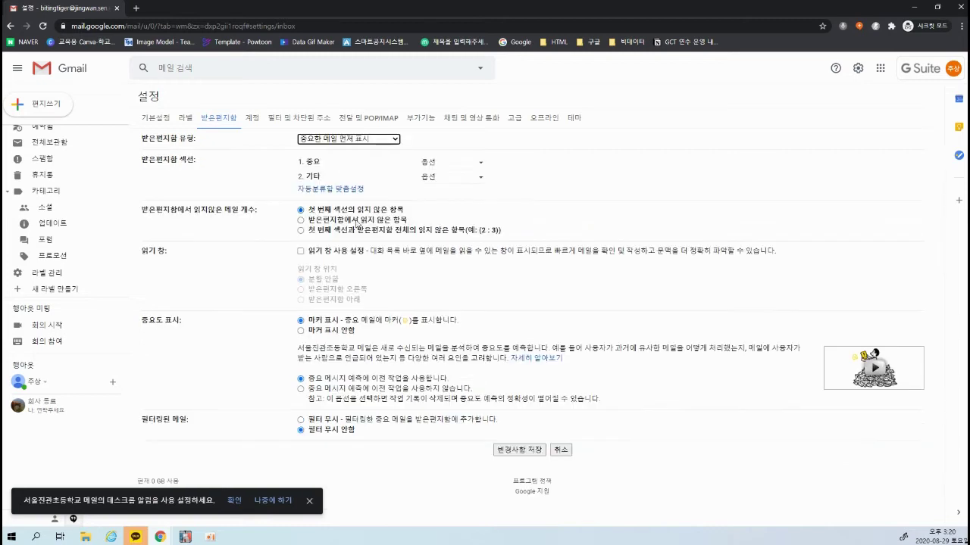
click(365, 141)
click(348, 178)
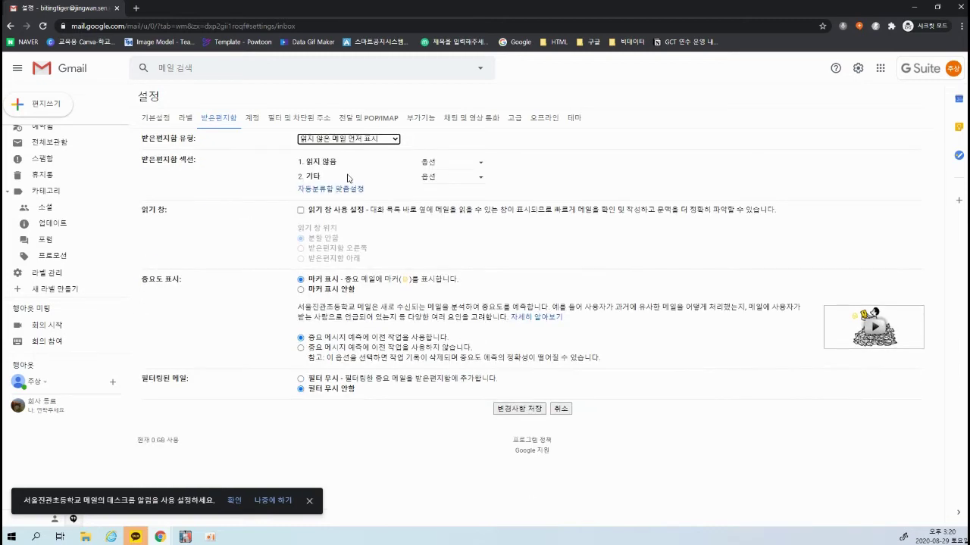
Preview starred-first, priority and multiple inboxes, then set the inbox type back to default
click(372, 141)
click(364, 181)
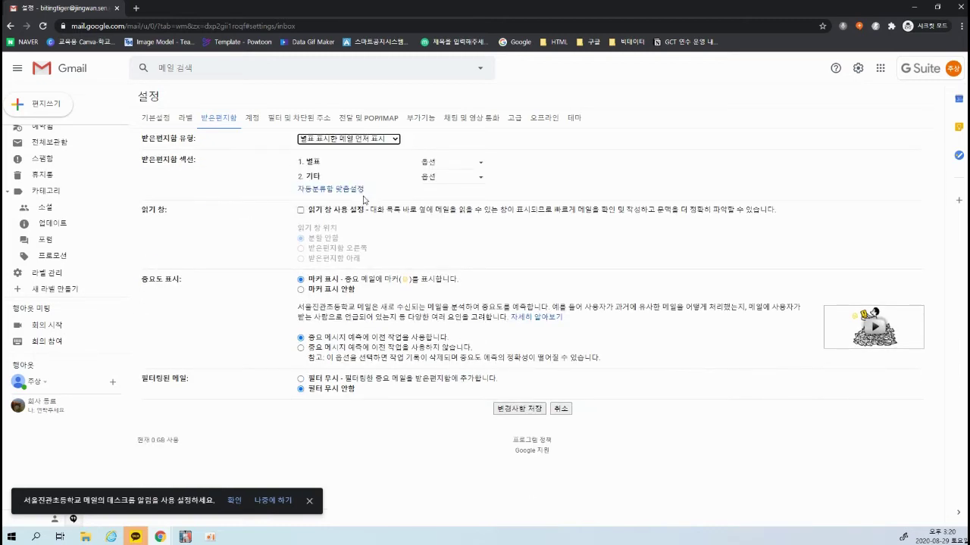
click(368, 144)
click(348, 191)
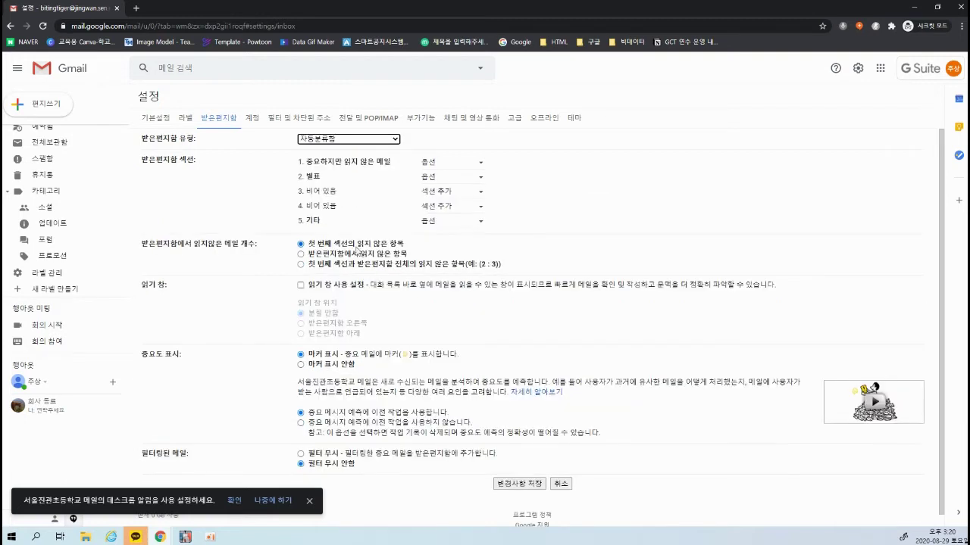
click(349, 139)
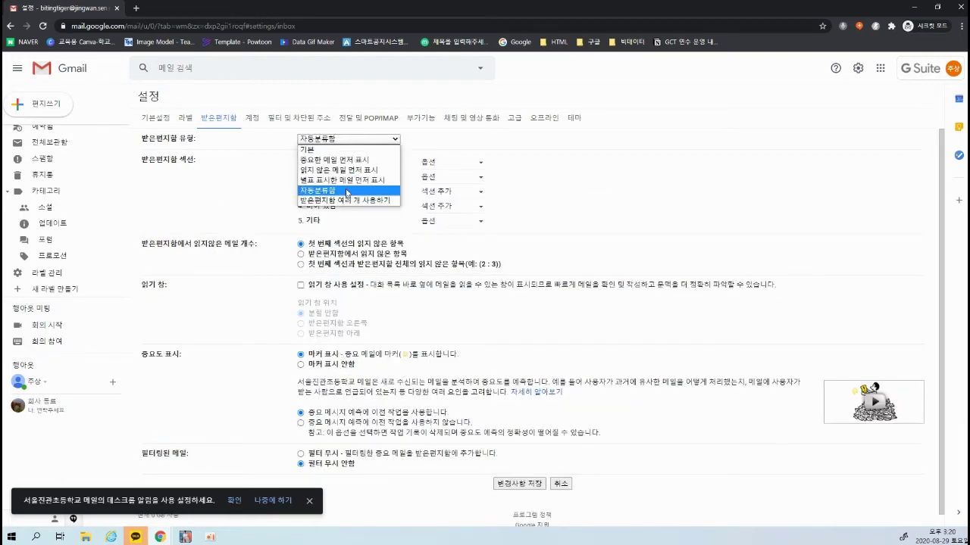
click(356, 201)
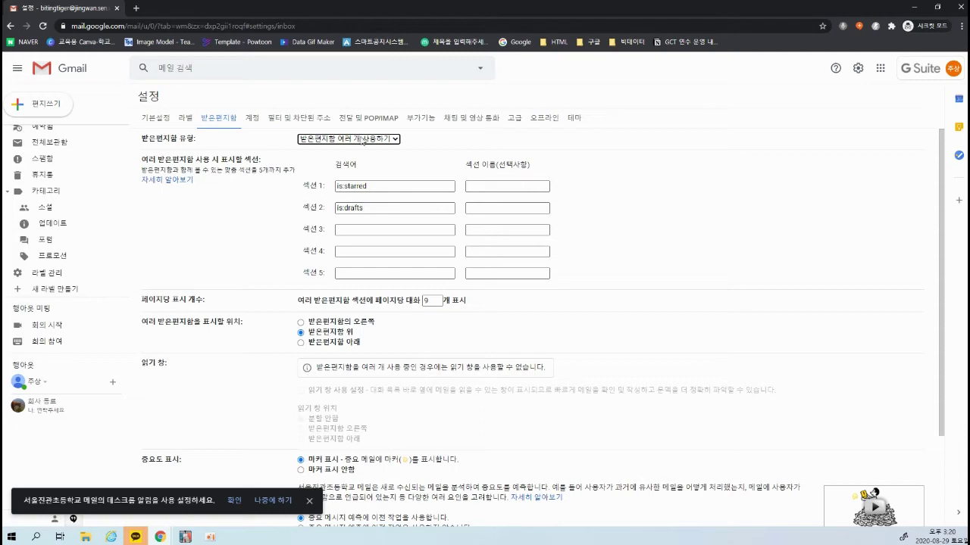
click(360, 140)
click(359, 151)
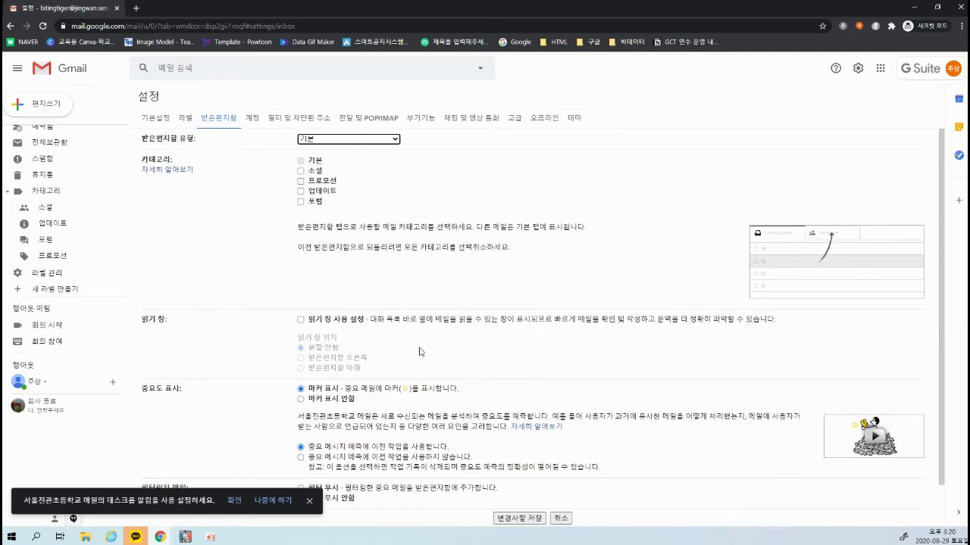
scroll(448, 461, down, 1)
scroll(451, 462, up, 1)
Browse the Accounts, Filters, Add-ons, Advanced, Offline and Themes settings, ending on Advanced
click(255, 119)
click(298, 119)
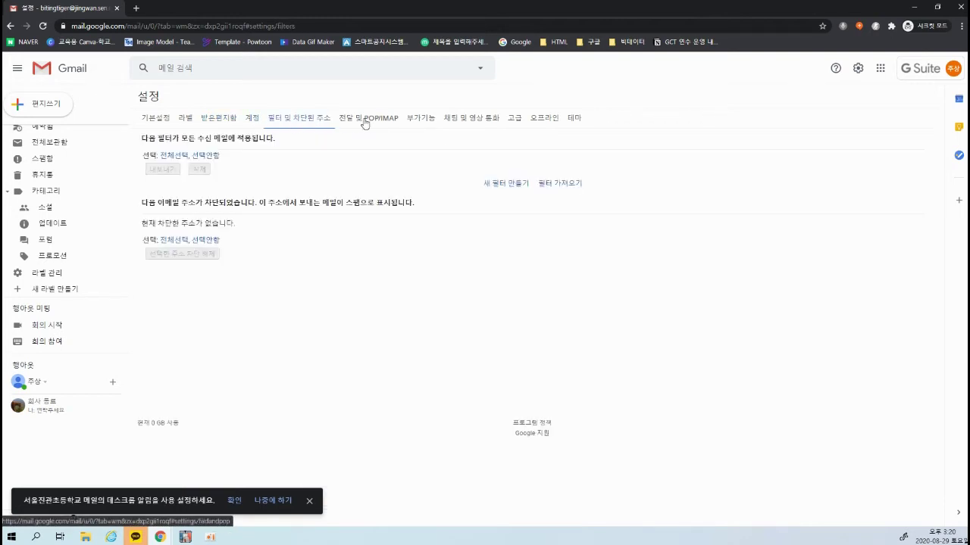
click(421, 118)
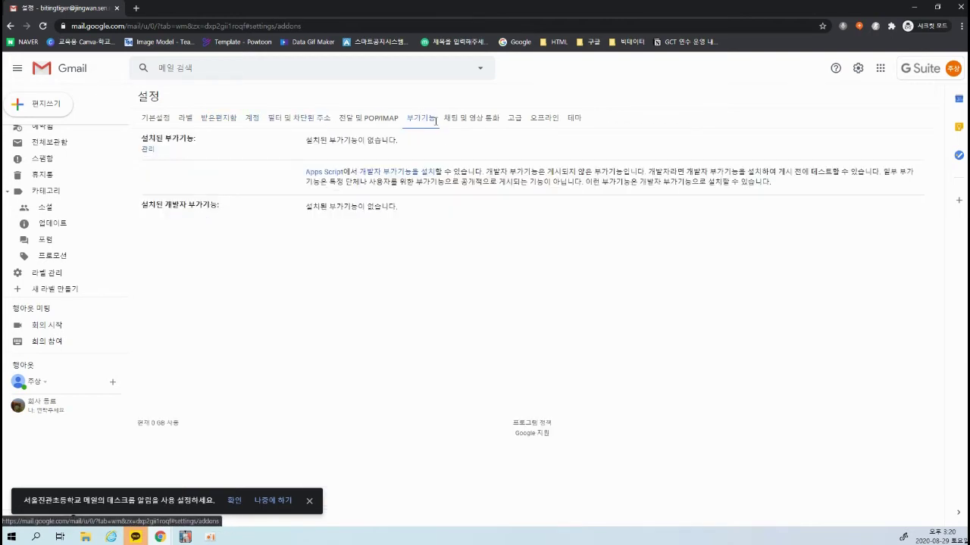
click(517, 120)
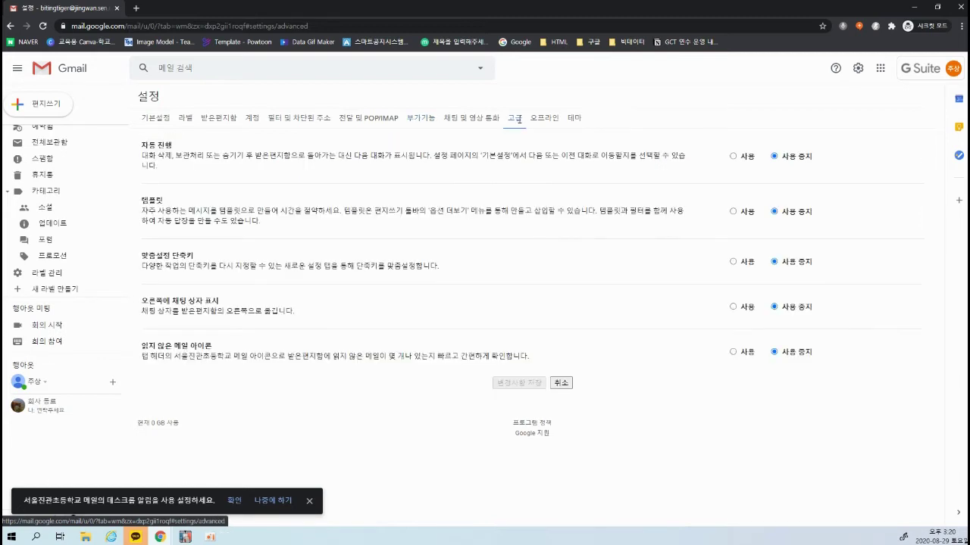
click(555, 120)
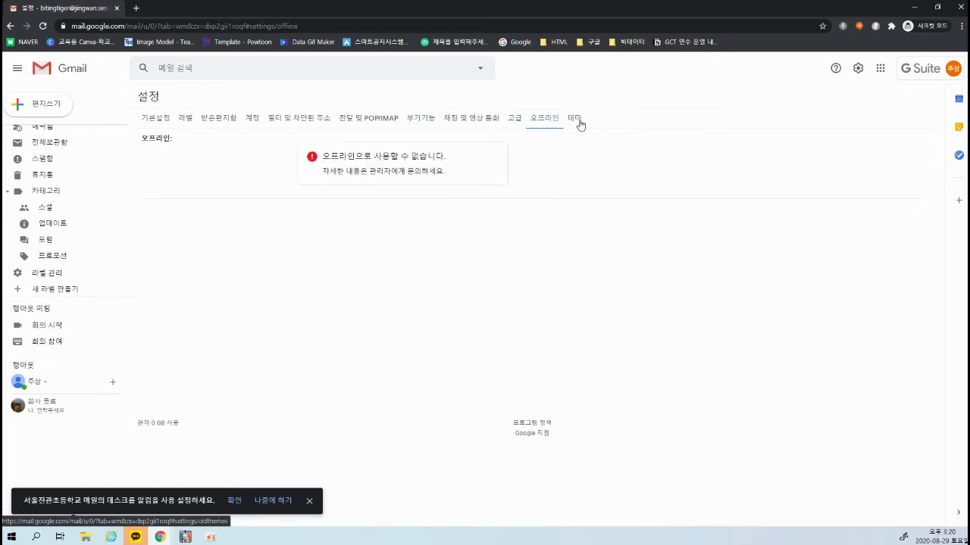
click(577, 120)
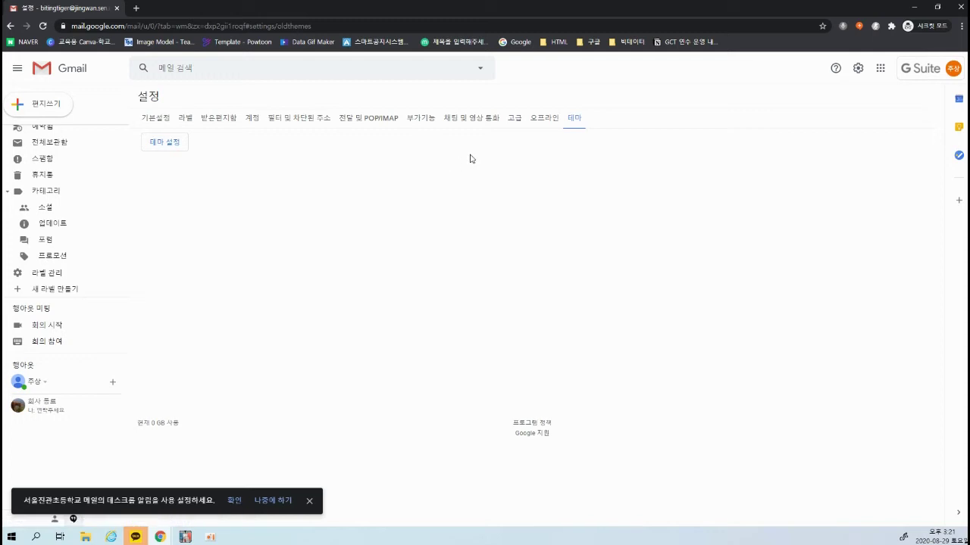
click(515, 122)
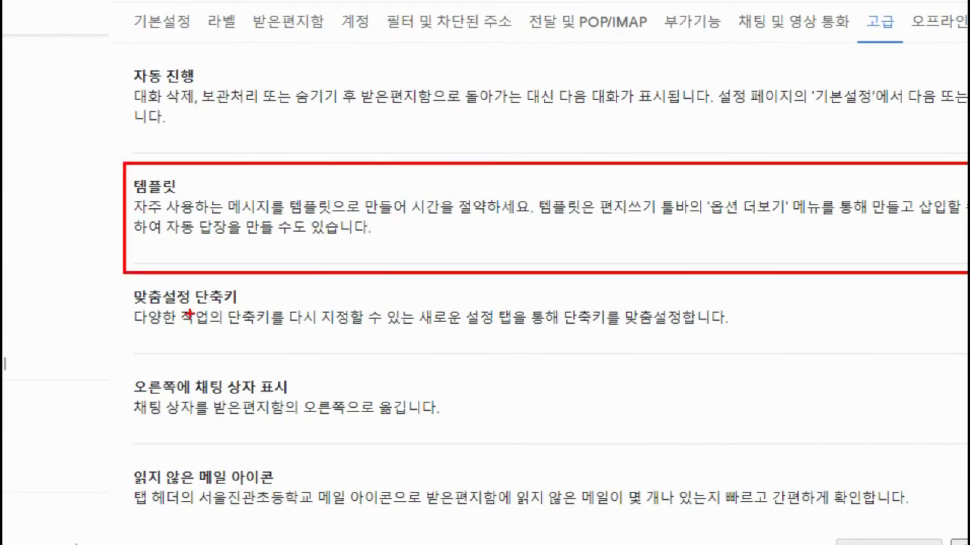
Enable Templates on the Advanced settings tab
drag(123, 373, 161, 369)
drag(120, 286, 199, 278)
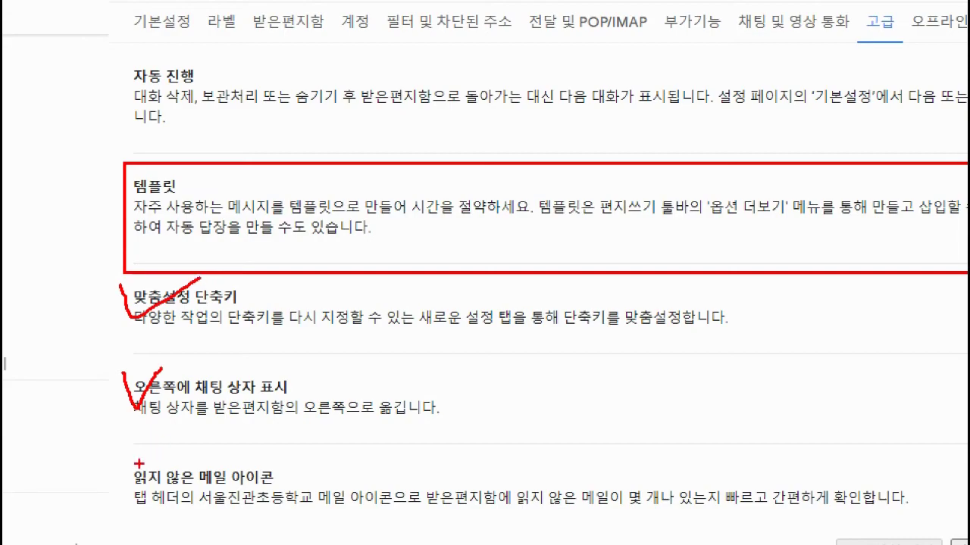
drag(120, 448, 189, 440)
drag(116, 60, 203, 60)
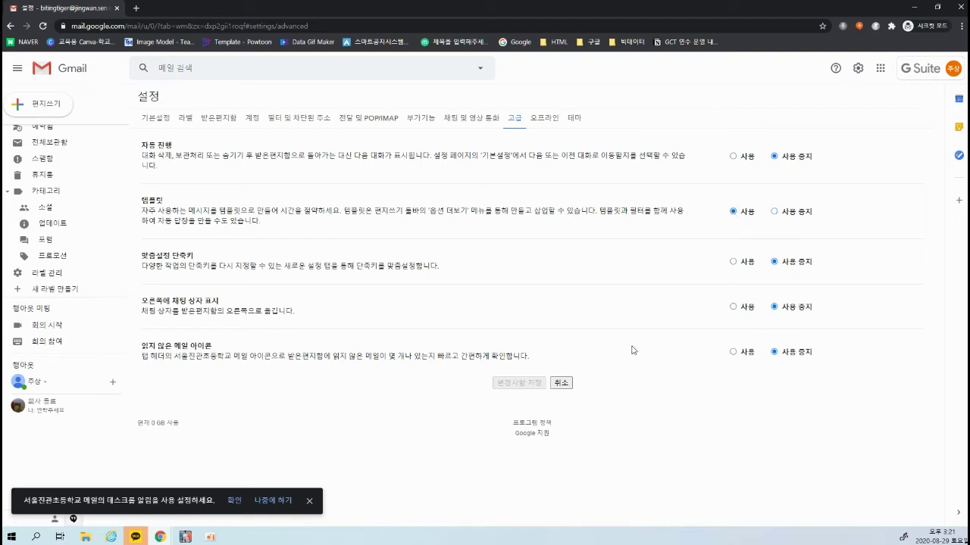
Go to the General settings page and scroll down to its bottom
click(159, 118)
scroll(487, 440, down, 10)
scroll(487, 439, down, 2)
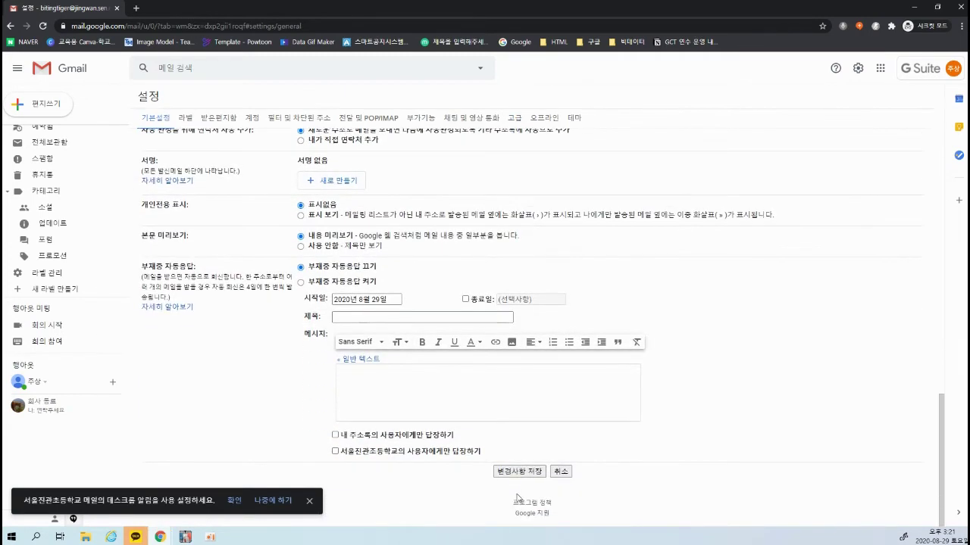
Save the changes, confirm Templates is enabled under Advanced, and start a new message
click(519, 471)
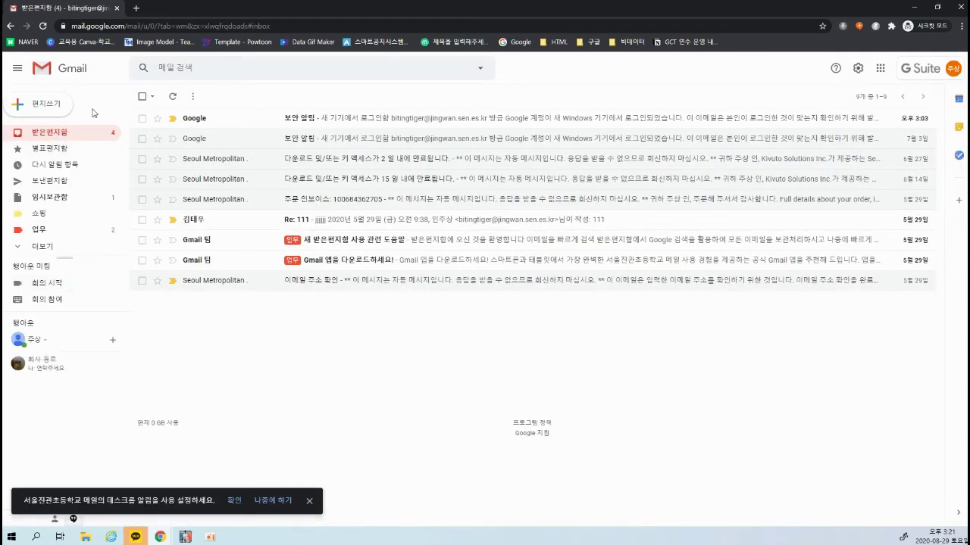
click(45, 248)
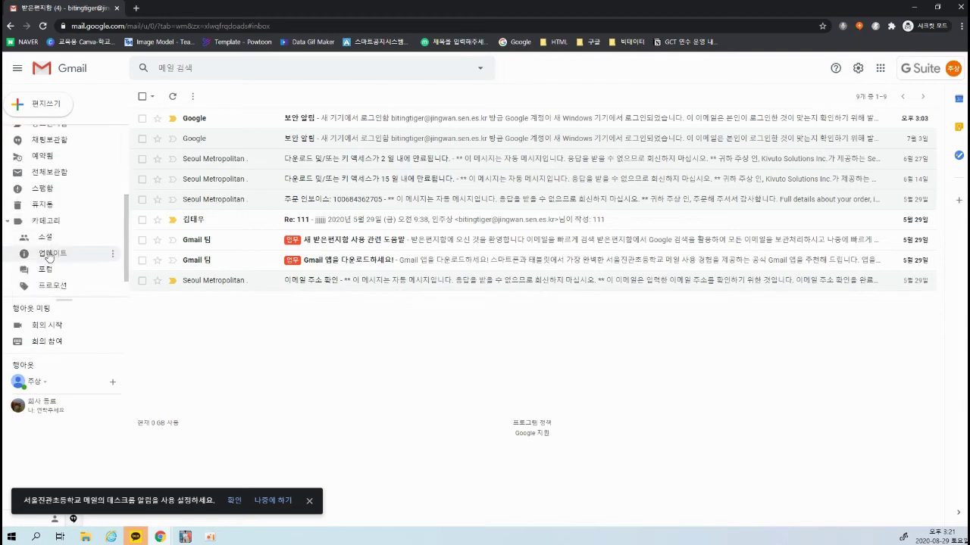
scroll(48, 257, down, 2)
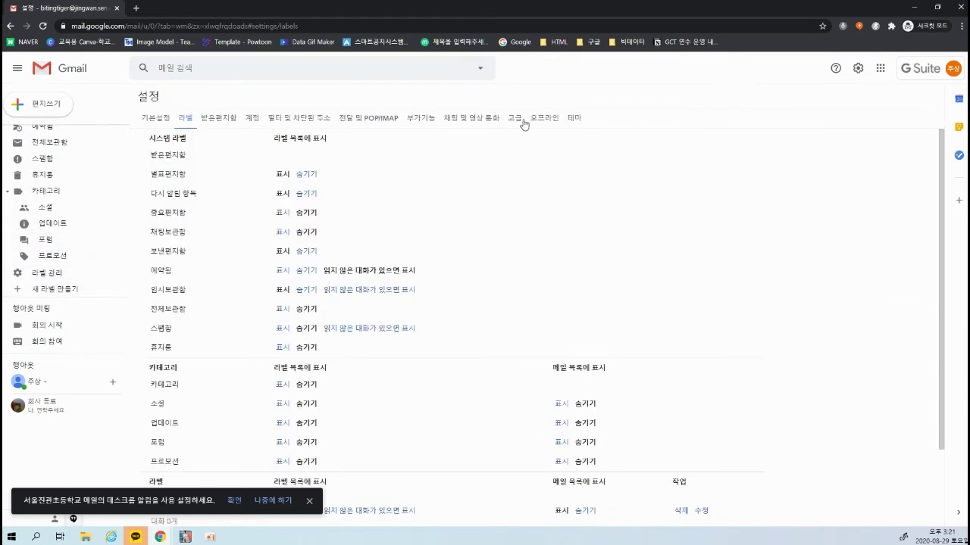
click(515, 119)
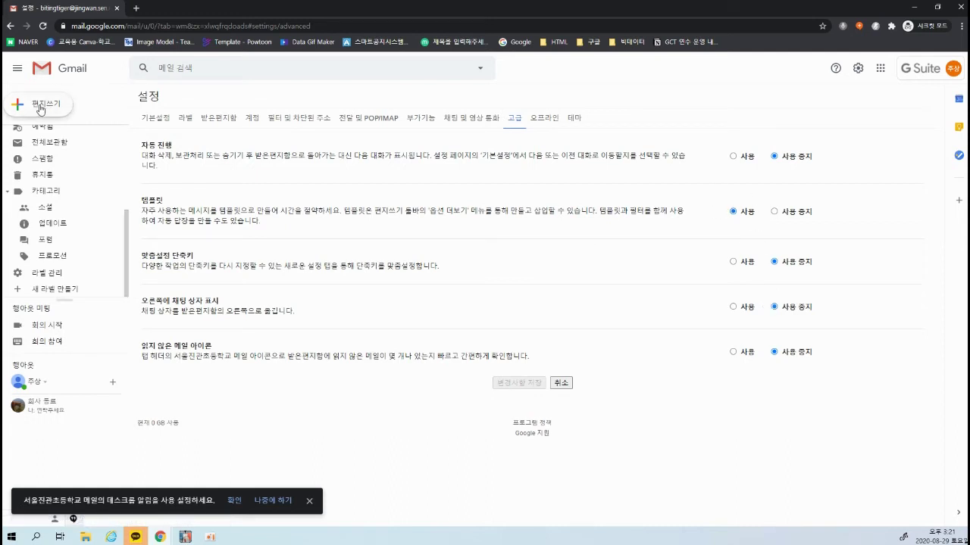
click(42, 108)
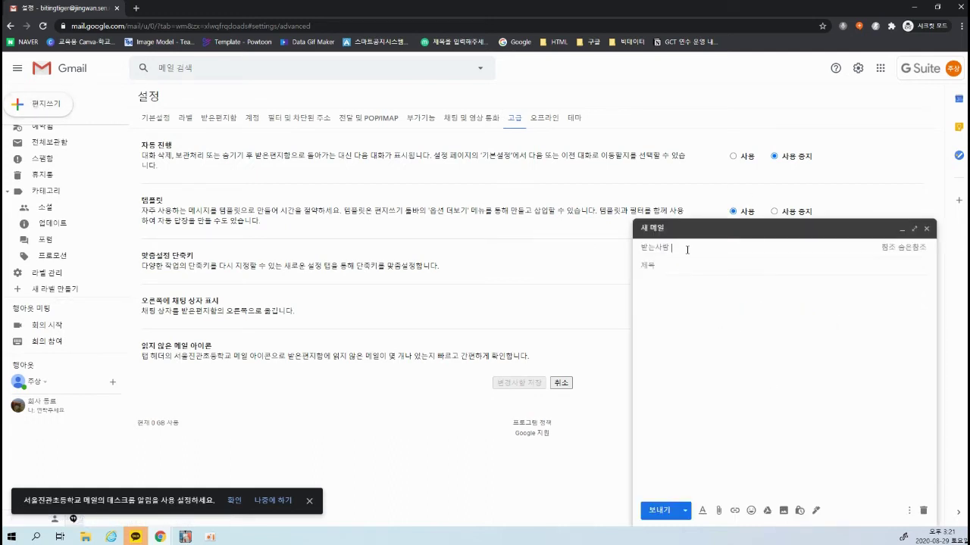
Show the new message's Templates options from ⋮, including Save draft as template
click(707, 358)
click(910, 511)
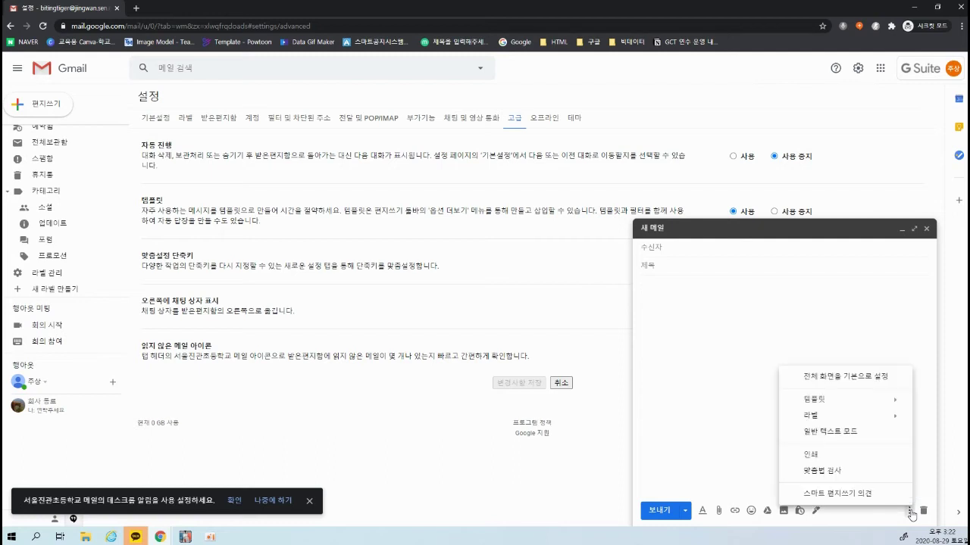
mouse_move(820, 402)
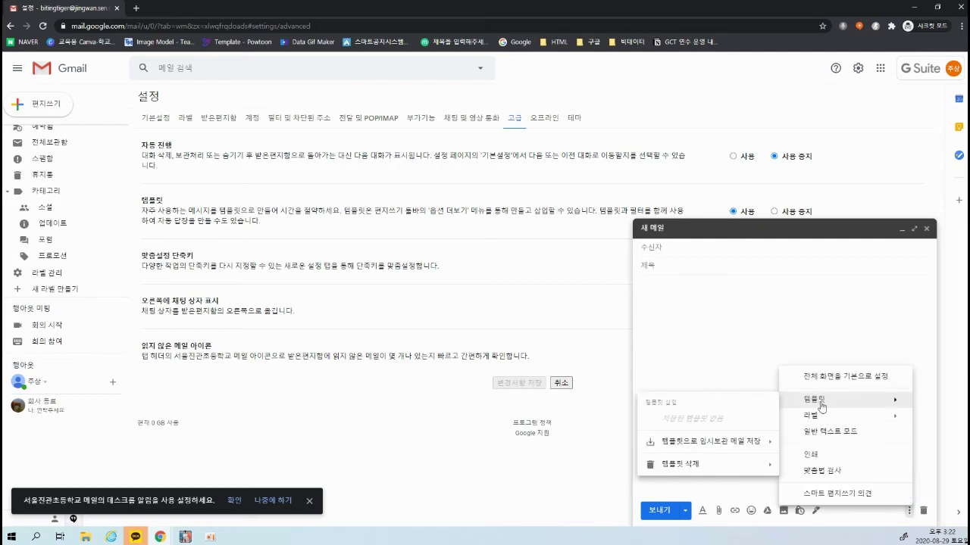
drag(786, 393, 903, 407)
mouse_move(830, 391)
mouse_down()
mouse_move(844, 396)
mouse_move(865, 373)
mouse_up()
key(Escape)
mouse_move(710, 450)
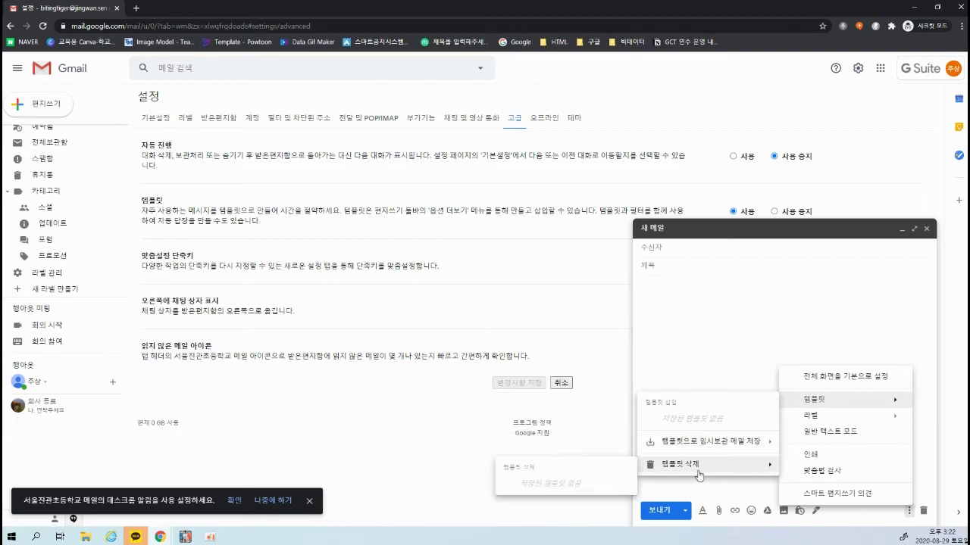
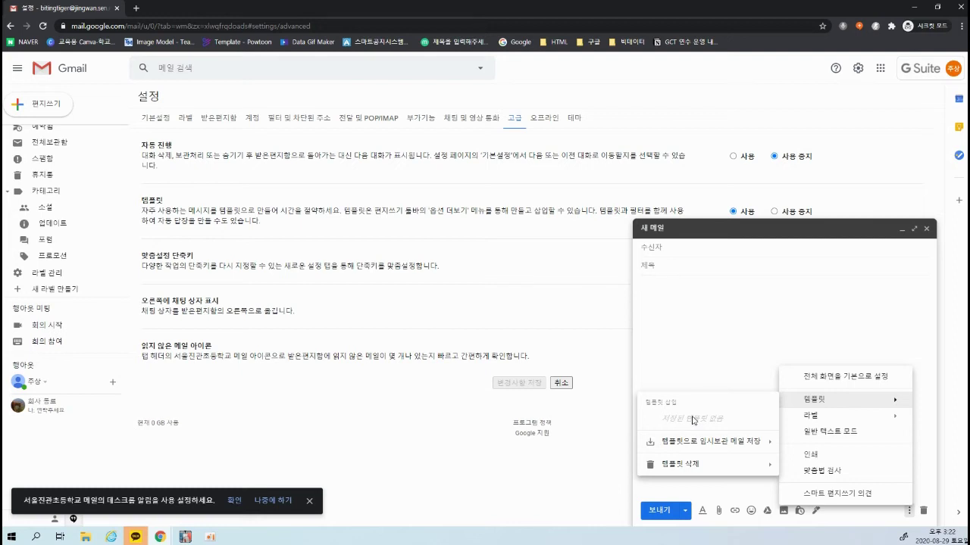
Paste the Korean greeting sentence into the new message body
click(723, 332)
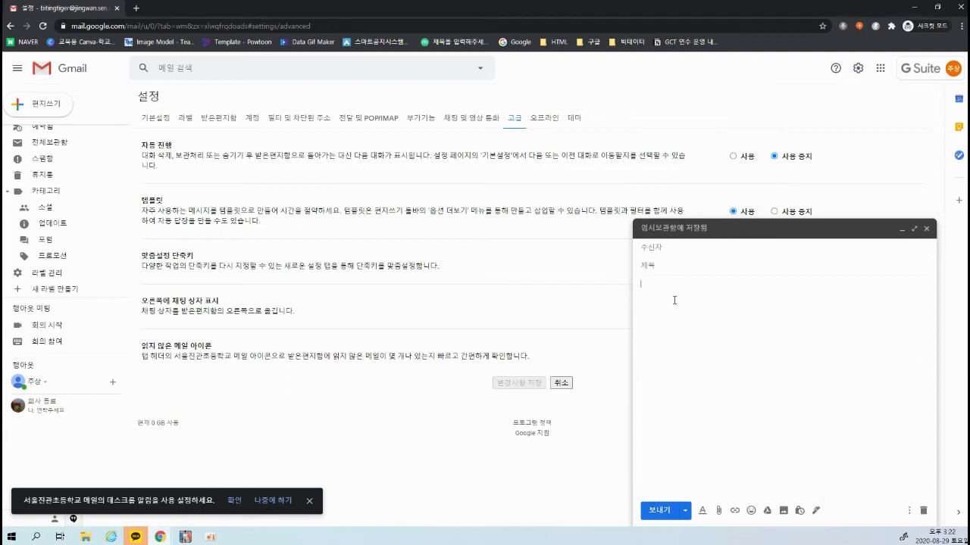
text(안녕하세요 풀 뜯는 호랑이입니다.)
drag(748, 294, 640, 295)
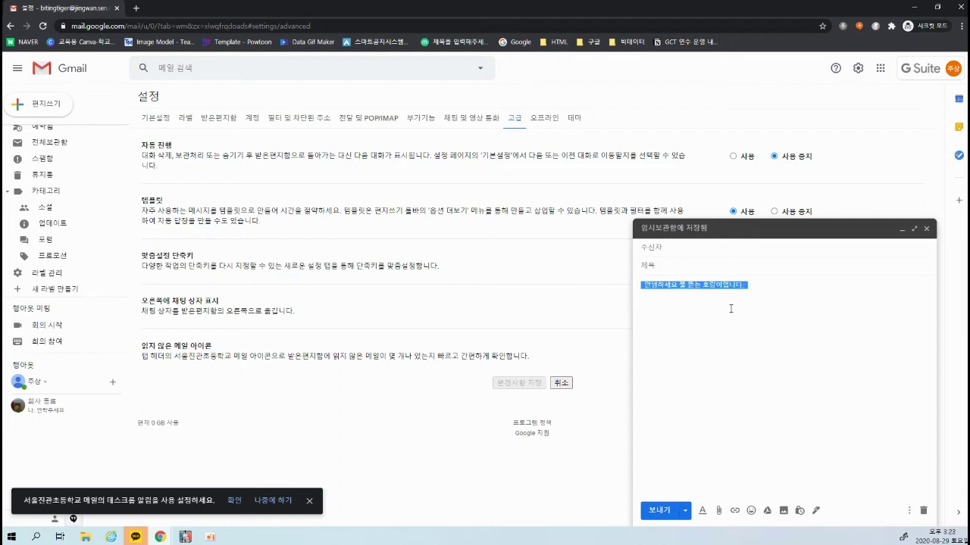
click(778, 285)
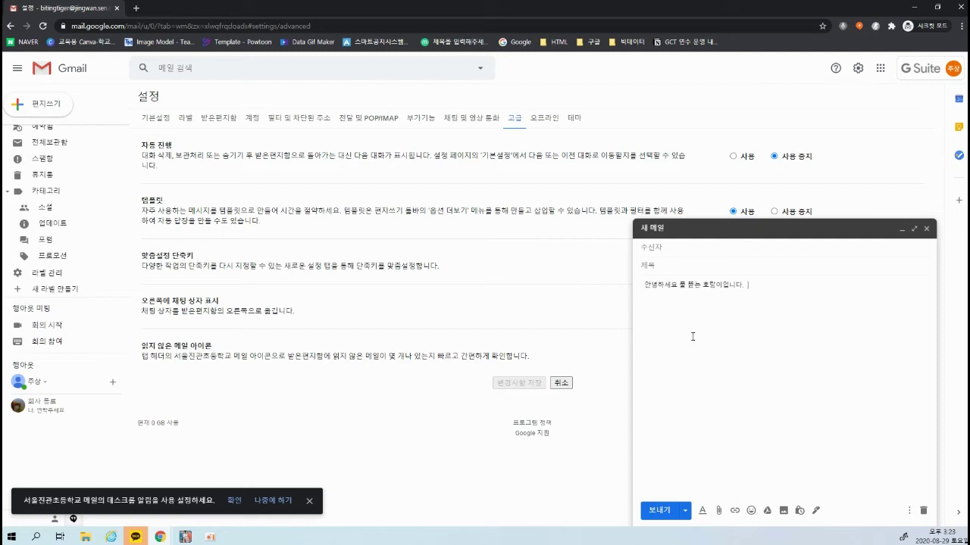
Copy the greeting line and paste it repeatedly to fill about seven lines
drag(643, 285, 761, 303)
key(ctrl+c)
key(ctrl+v)
key(ctrl+v)
key(ctrl+v)
key(ctrl+v)
key(ctrl+v)
key(ctrl+v)
key(ctrl+v)
key(ctrl+v)
key(ctrl+v)
key(ctrl+v)
key(ctrl+v)
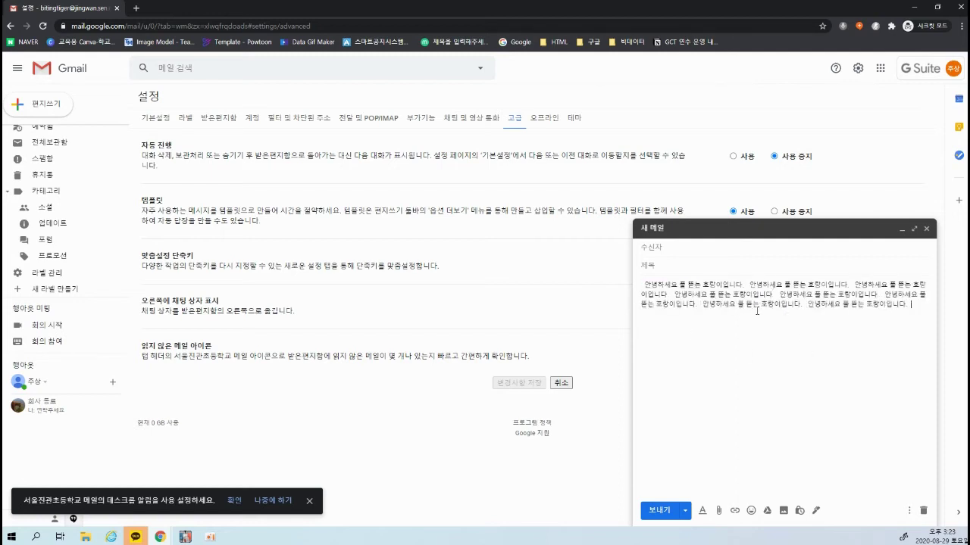
key(ctrl+v)
key(ctrl+v)
key(ctrl+v)
key(ctrl+v)
key(ctrl+v)
key(ctrl+v)
key(ctrl+v)
key(ctrl+v)
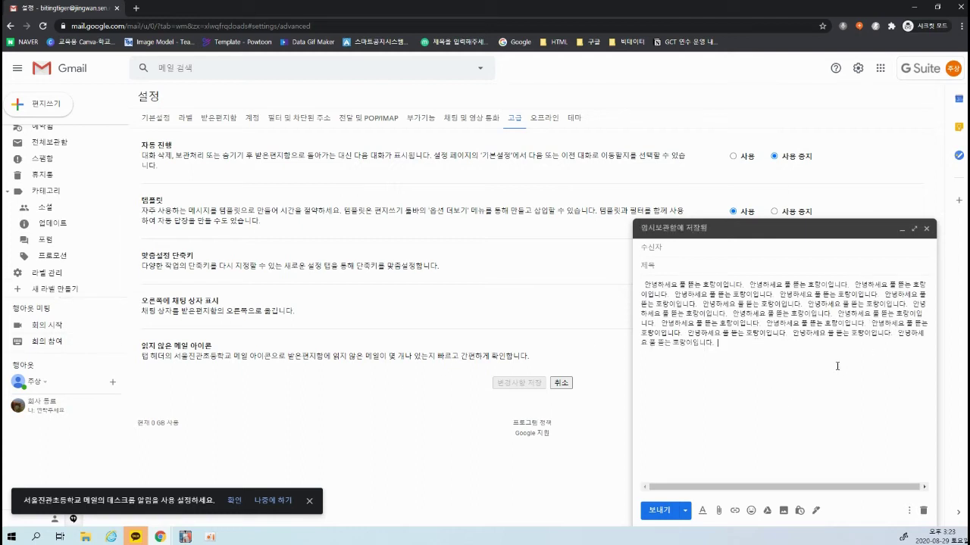
click(762, 390)
key(ctrl+a)
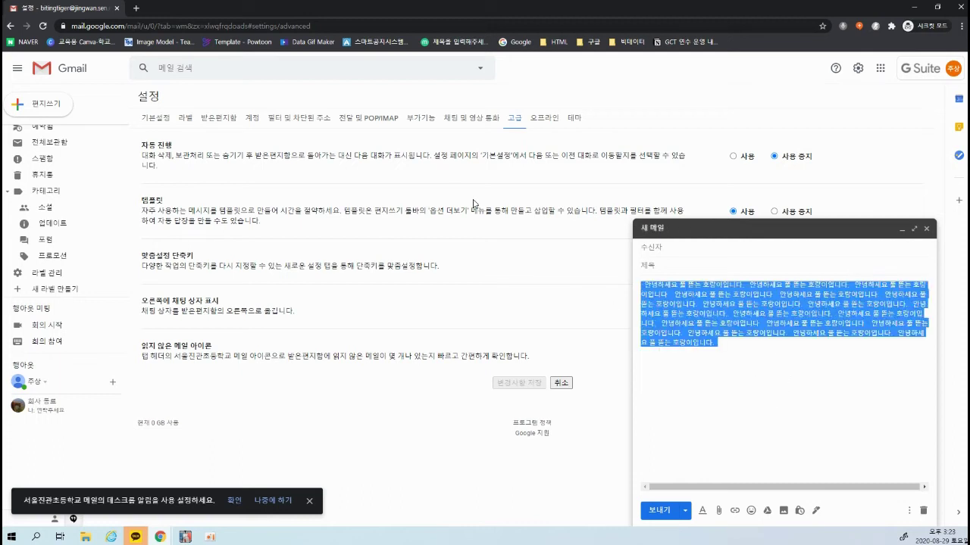
click(881, 370)
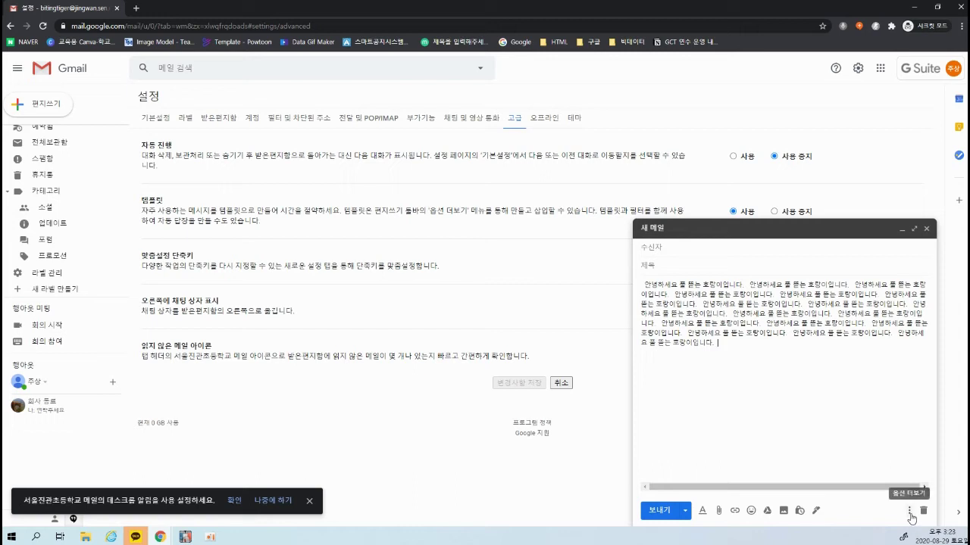
Save the greeting-filled draft as a new template named '호랑이 인사'
click(910, 514)
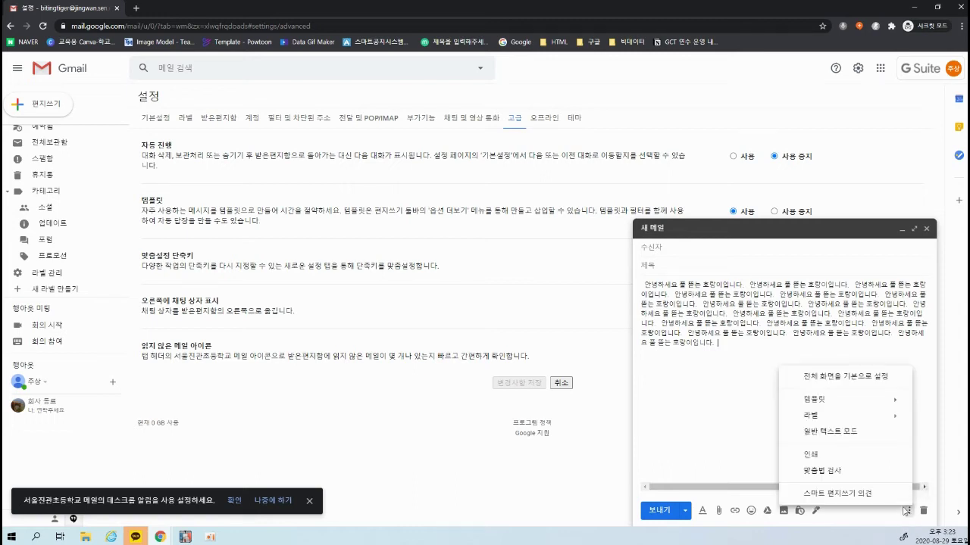
mouse_move(842, 409)
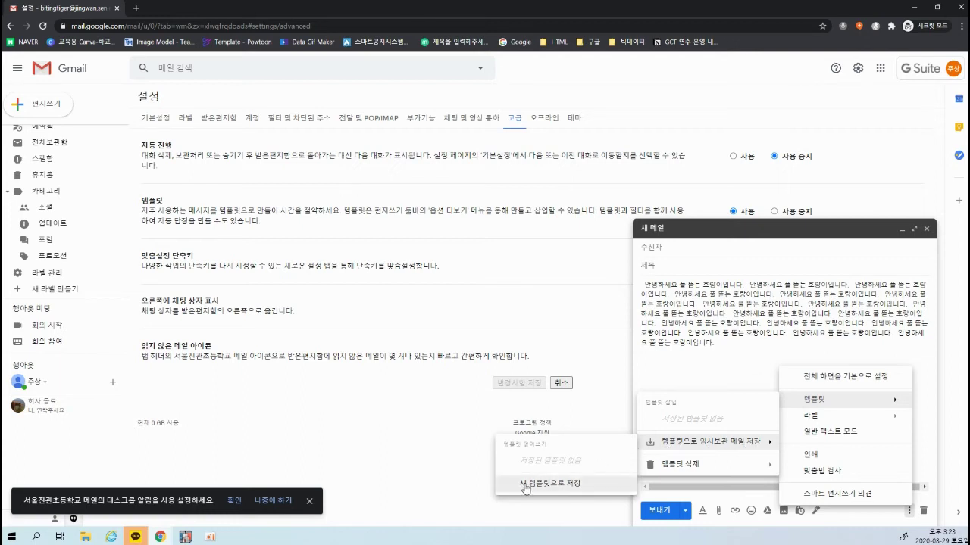
click(572, 490)
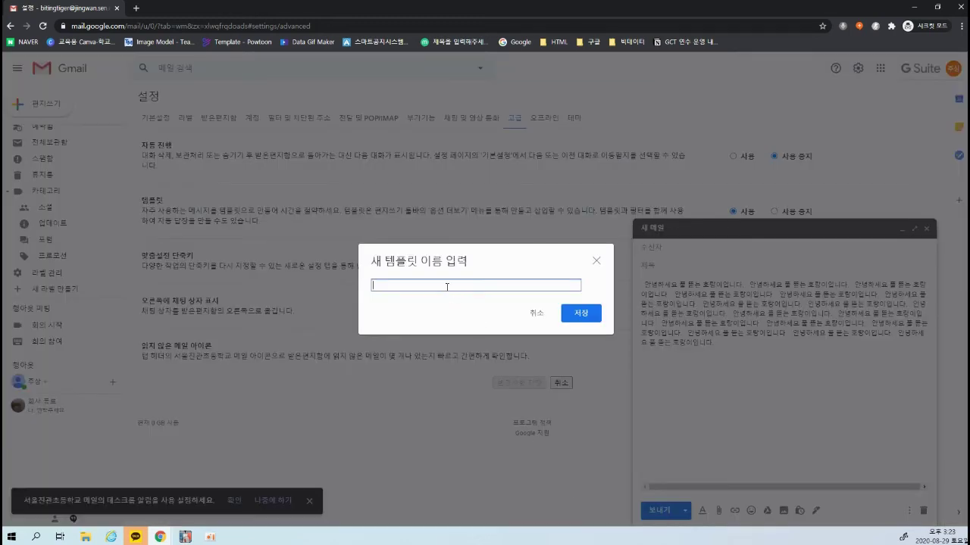
text(호랑이 이)
text(ㄴ사)
click(585, 314)
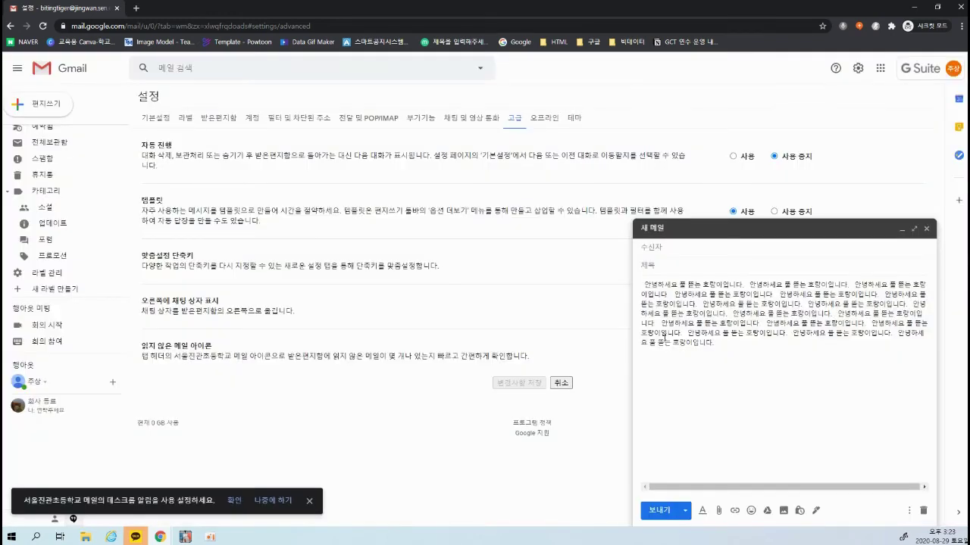
Close the Templates menu without inserting anything and delete the body text
click(908, 511)
mouse_move(814, 399)
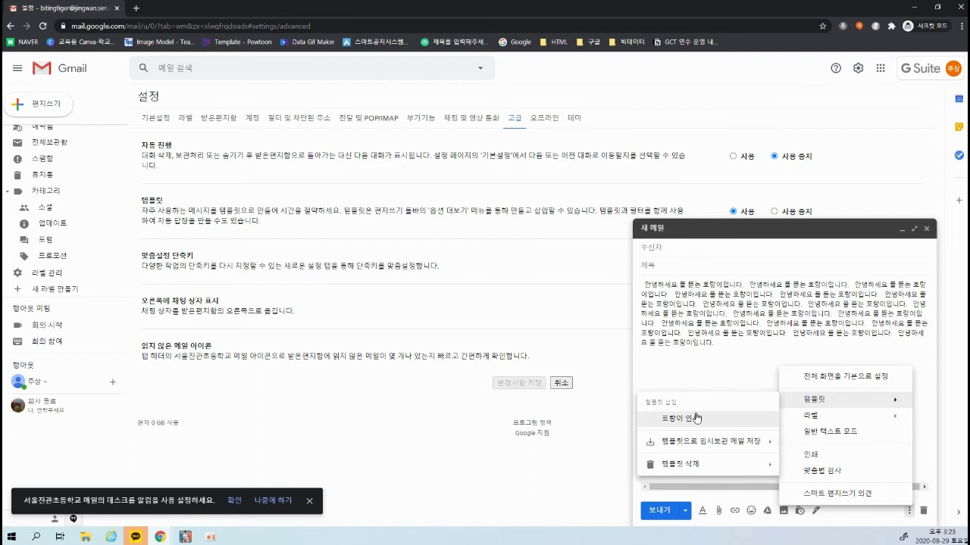
click(750, 357)
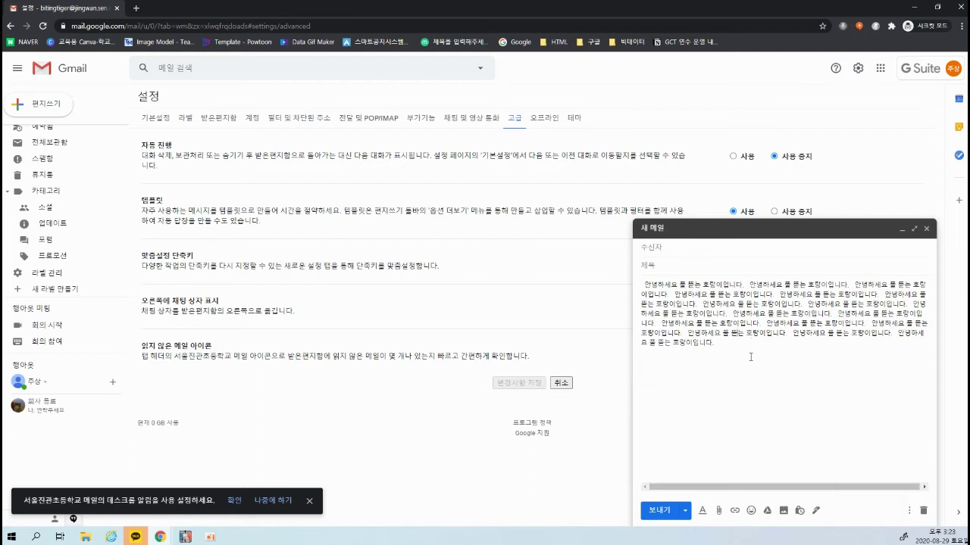
key(ctrl+a)
key(Delete)
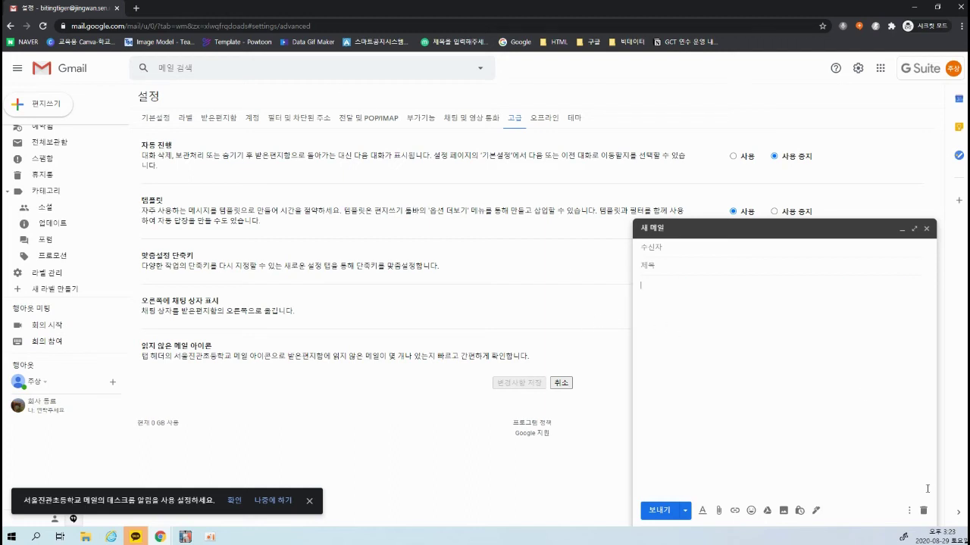
Insert the 호랑이 인사 template and check its filled-in subject and greeting body
click(646, 253)
click(909, 511)
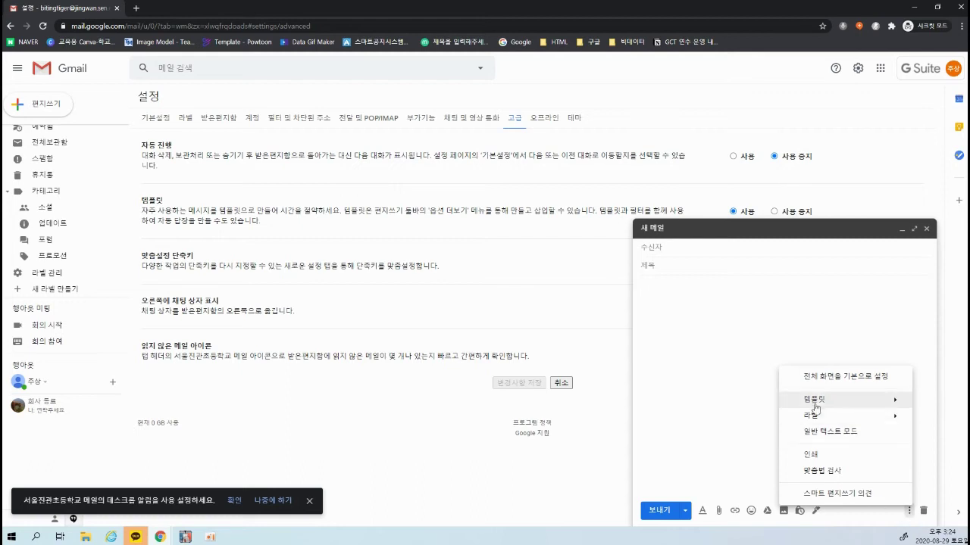
click(686, 417)
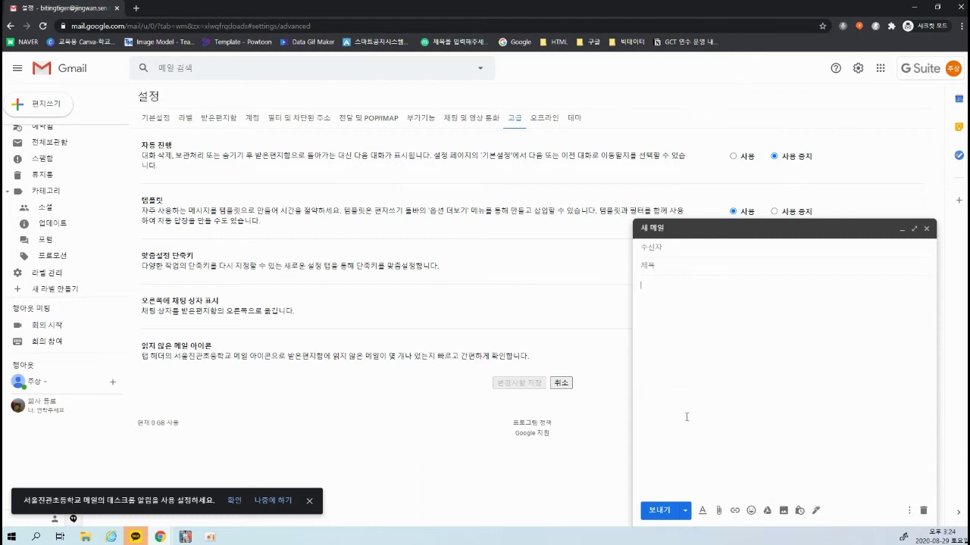
drag(678, 266, 634, 270)
click(634, 270)
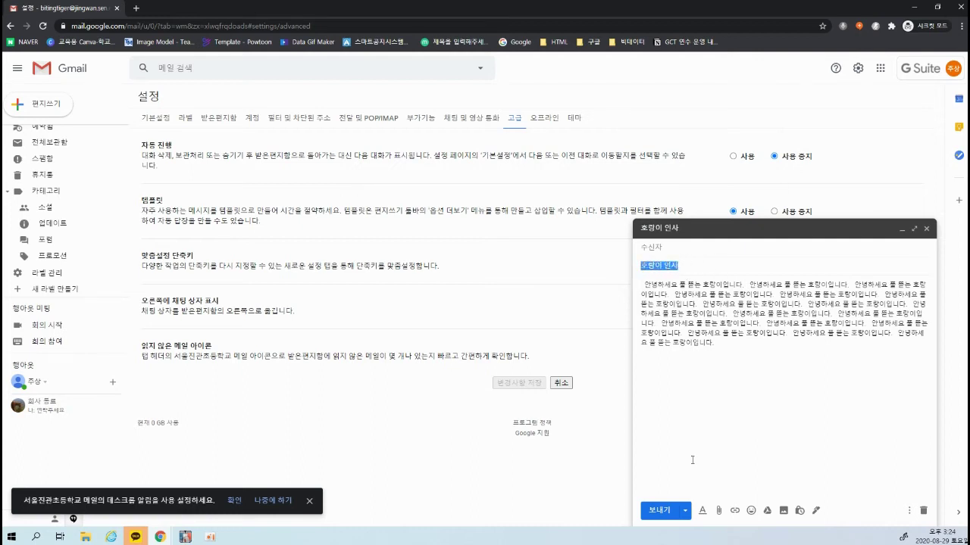
click(763, 359)
key(ctrl+a)
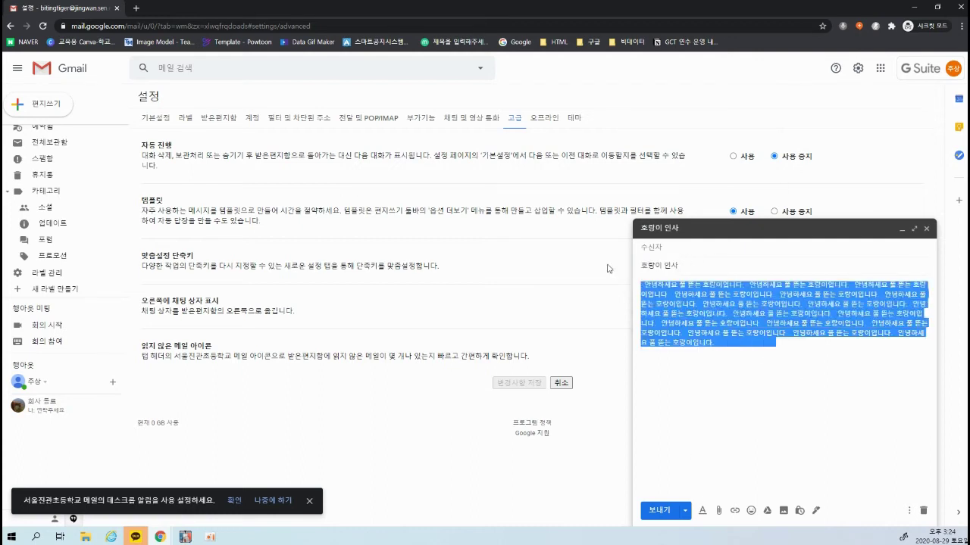
click(820, 389)
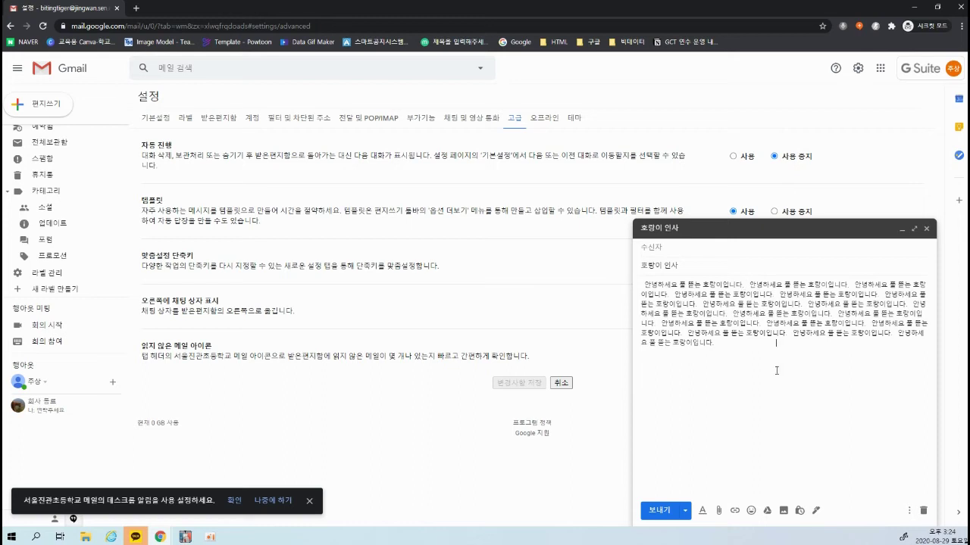
Delete the inserted body text and the 호랑이 인사 subject
drag(780, 345, 525, 233)
key(BackSpace)
key(shift+Tab)
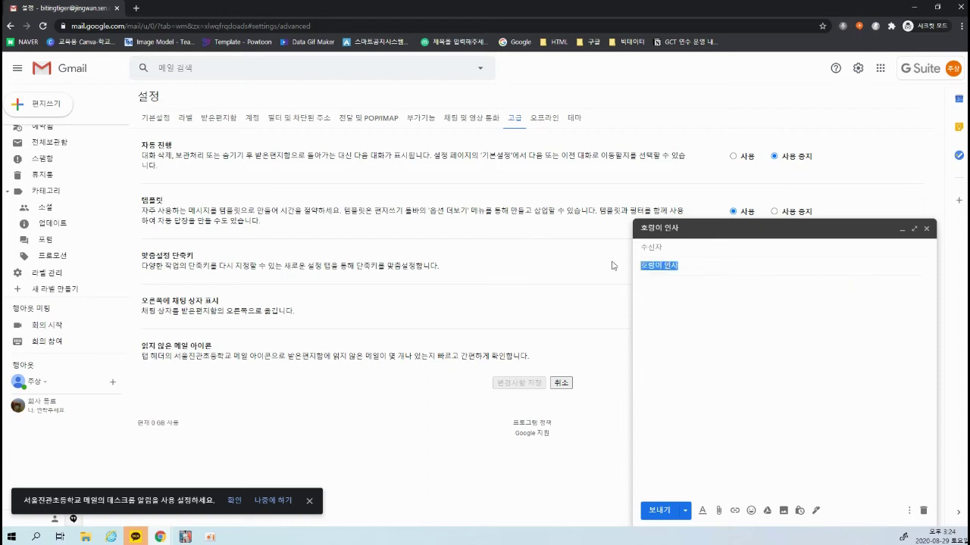
key(BackSpace)
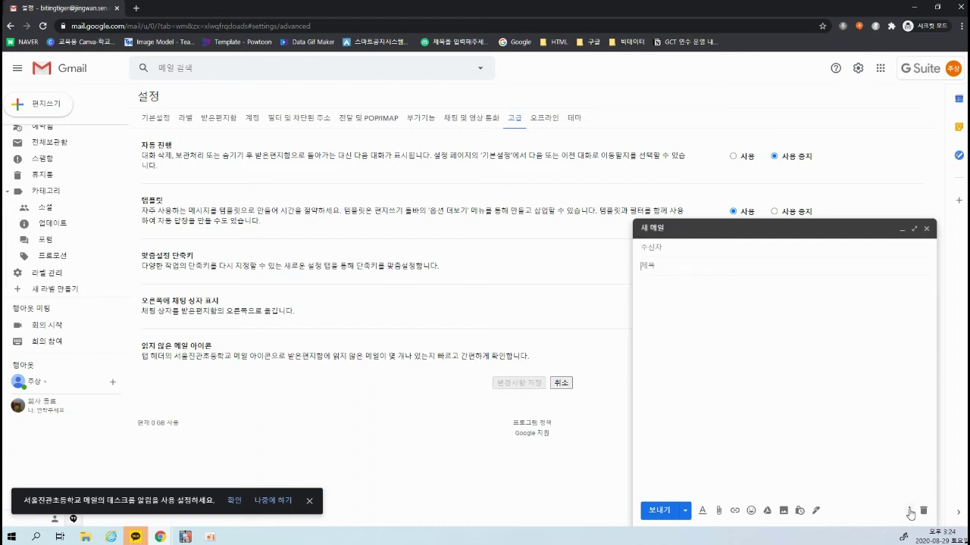
Insert the 호랑이 인사 template again, then close the message window
click(909, 510)
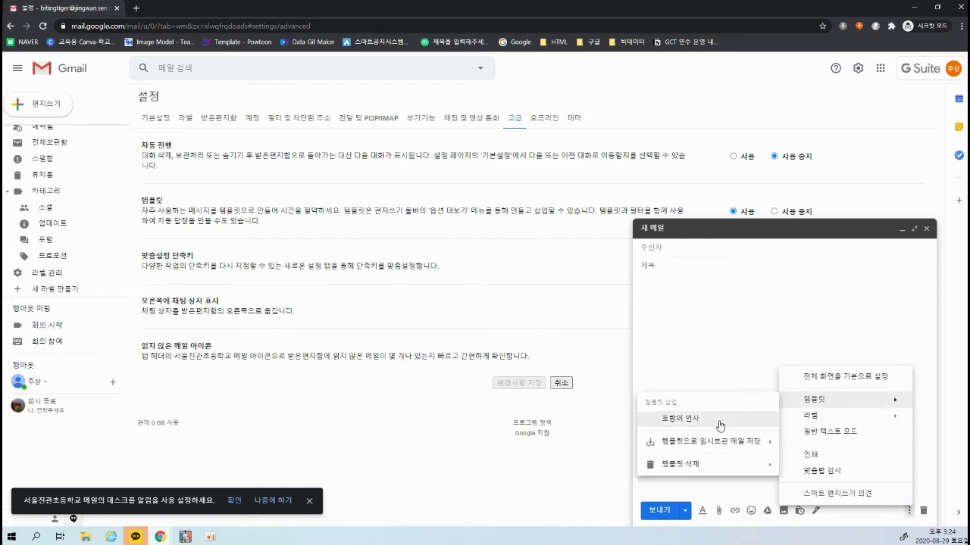
click(682, 419)
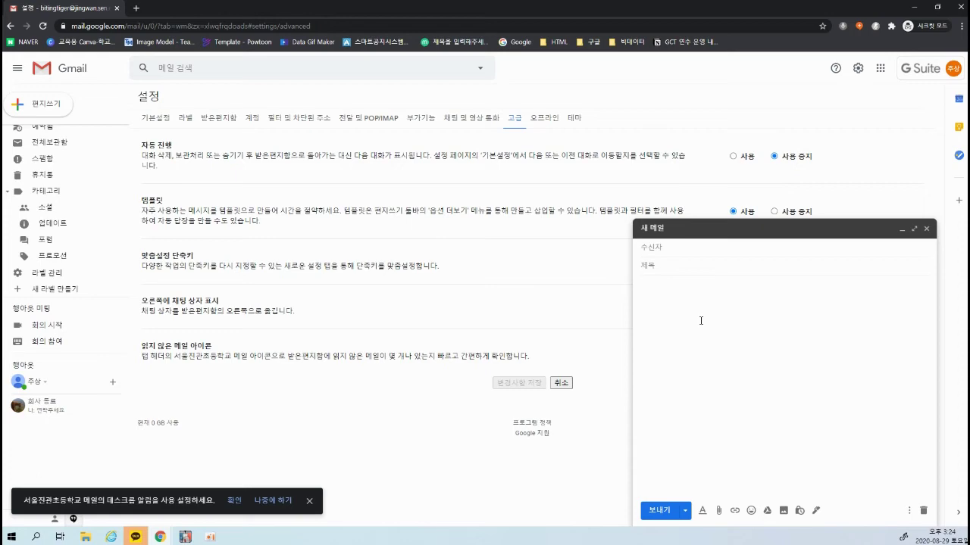
click(926, 228)
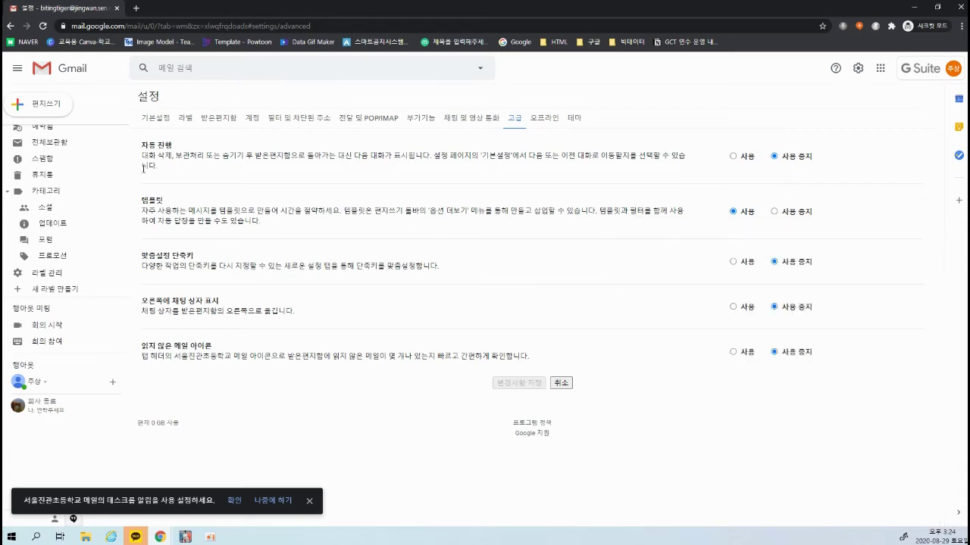
Go from General settings to the inbox and glance at the Google security alert
key(alt+Left)
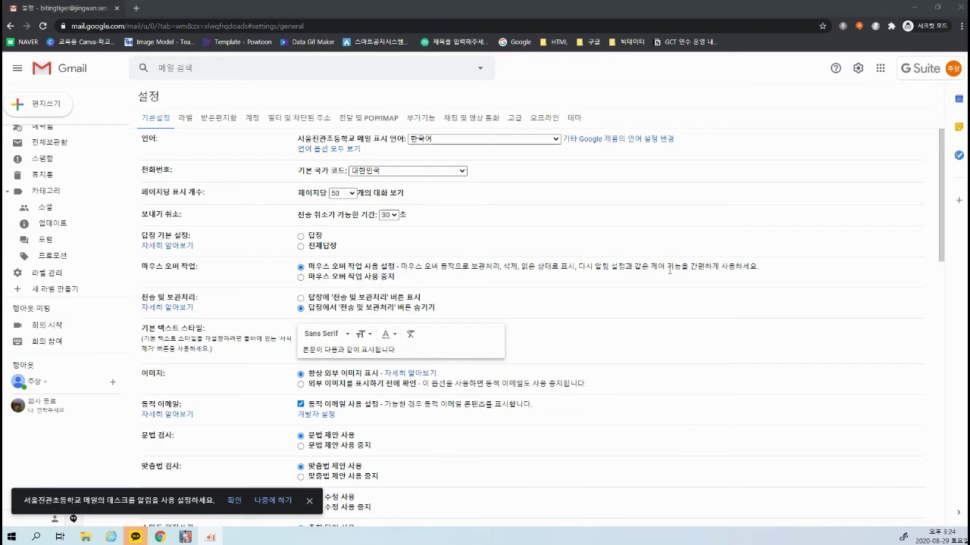
scroll(65, 169, up, 3)
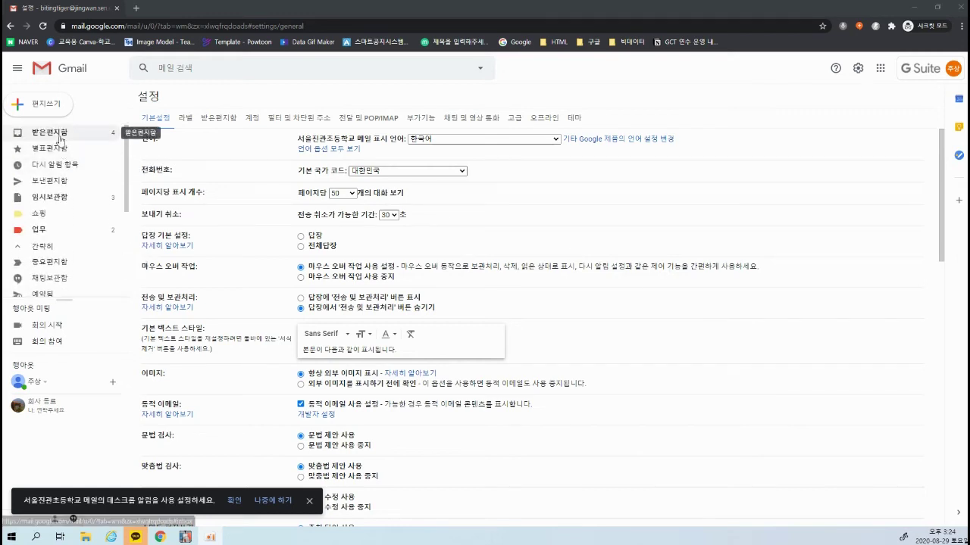
click(60, 140)
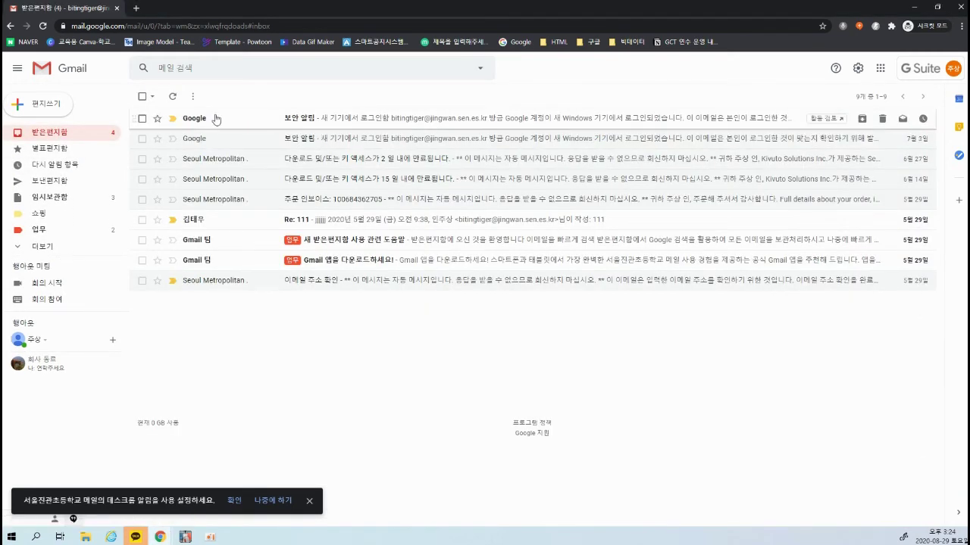
click(374, 121)
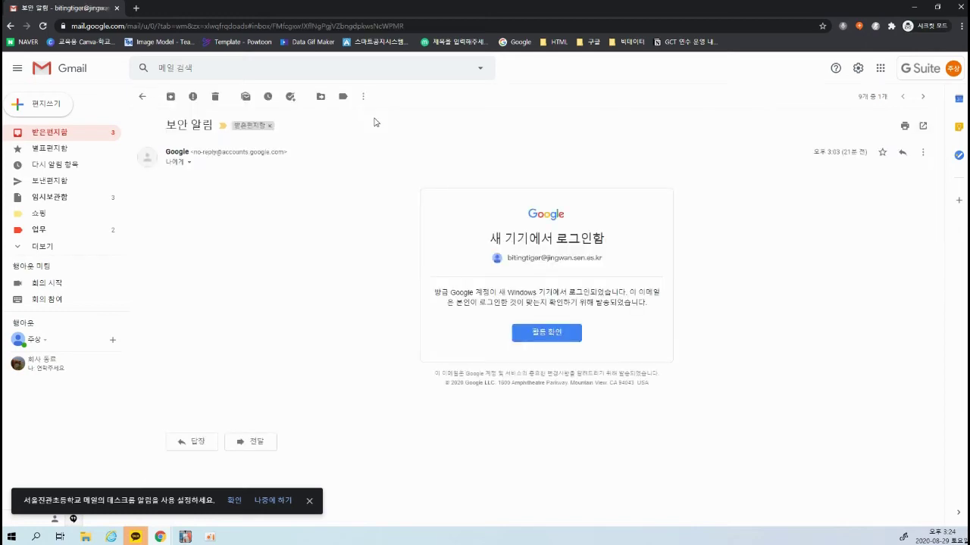
click(57, 133)
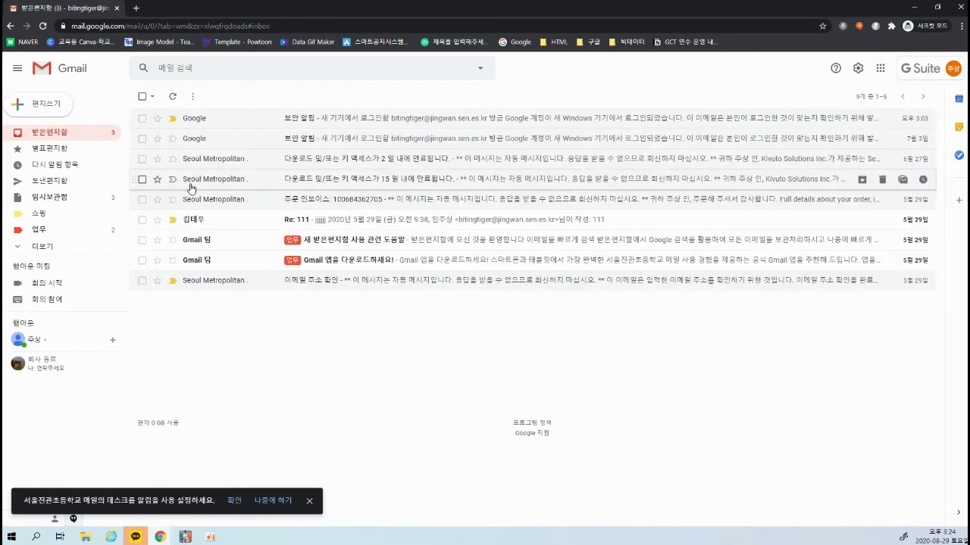
Open the Re: 111 reply and highlight its sender details
click(338, 220)
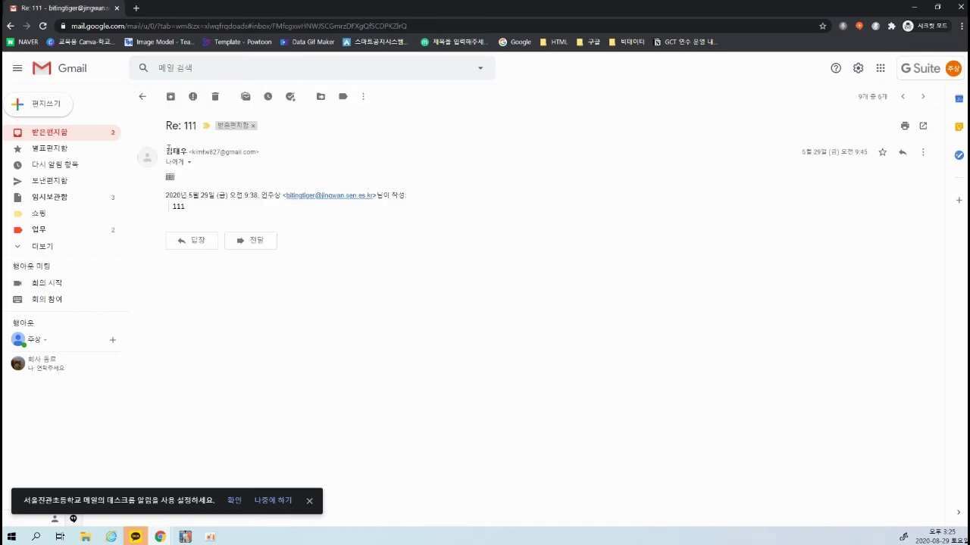
drag(168, 149, 163, 182)
triple_click(191, 183)
click(212, 181)
mouse_move(165, 110)
mouse_down()
mouse_move(422, 187)
mouse_move(515, 173)
mouse_up()
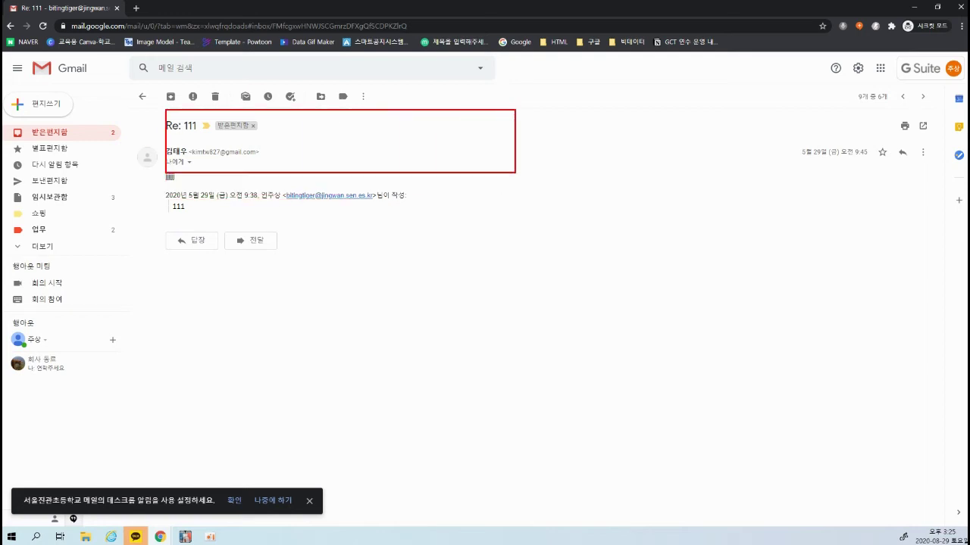
mouse_move(169, 182)
mouse_down()
mouse_move(414, 260)
mouse_move(516, 259)
mouse_up()
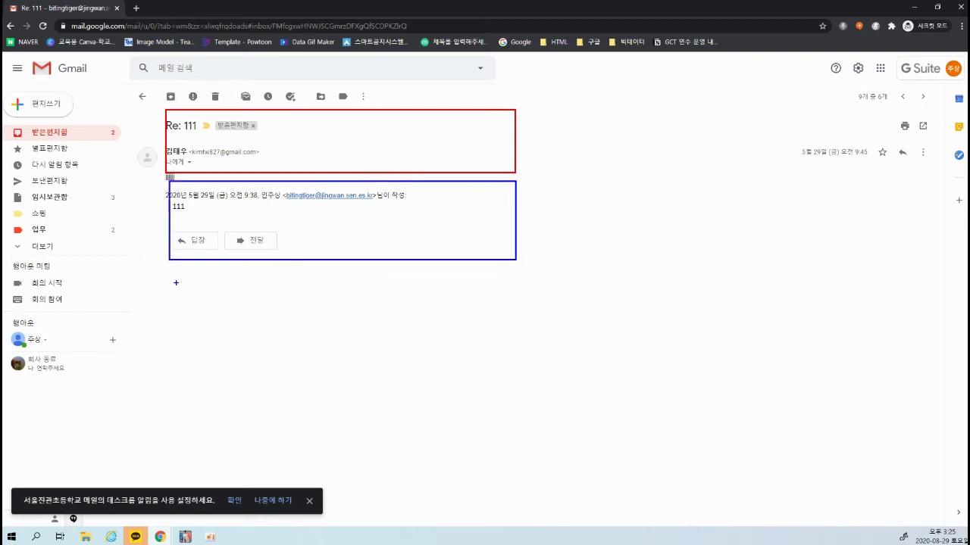
mouse_move(168, 272)
mouse_down()
mouse_move(569, 326)
mouse_move(521, 350)
mouse_up()
drag(163, 356, 529, 443)
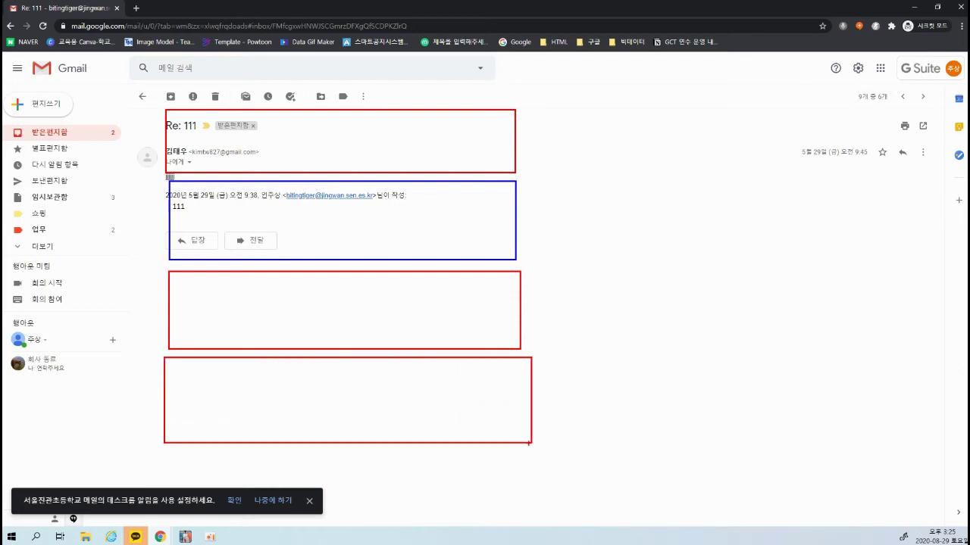
drag(156, 452, 550, 513)
mouse_move(486, 215)
mouse_down()
mouse_move(538, 241)
mouse_move(573, 502)
mouse_up()
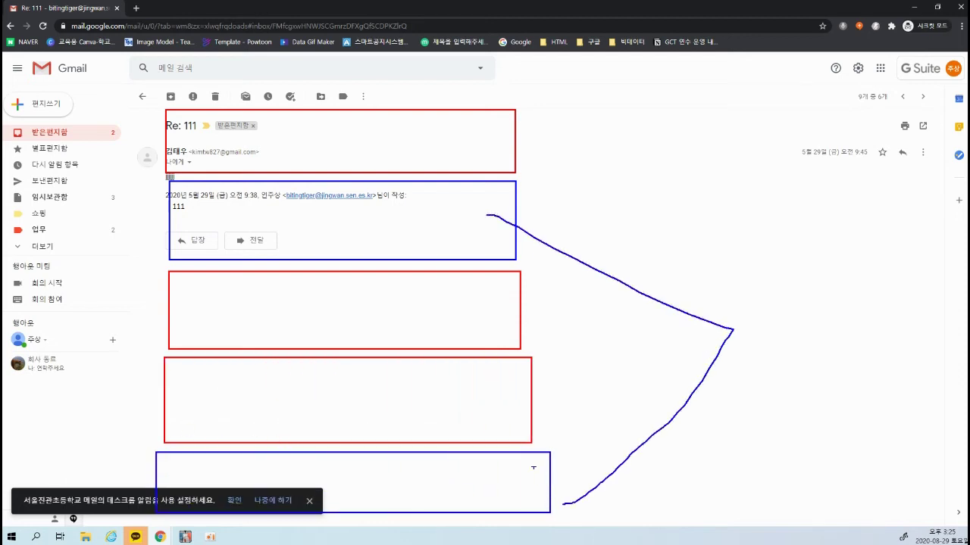
mouse_move(504, 139)
mouse_down()
mouse_move(585, 192)
mouse_move(505, 312)
mouse_move(538, 374)
mouse_move(504, 400)
mouse_up()
mouse_move(680, 117)
mouse_down()
mouse_move(671, 161)
mouse_move(680, 480)
mouse_move(697, 429)
mouse_up()
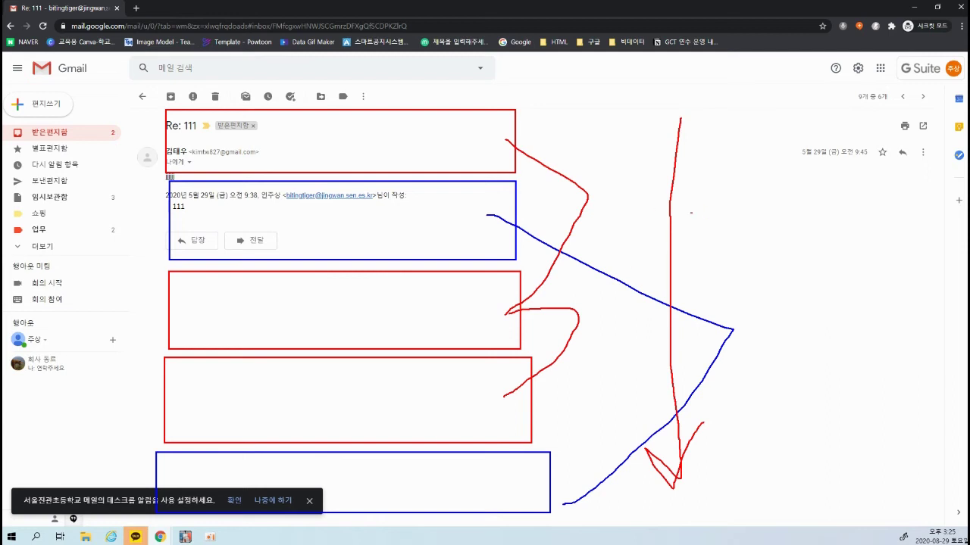
mouse_move(731, 165)
mouse_down()
mouse_move(689, 231)
mouse_move(768, 265)
mouse_up()
key(Escape)
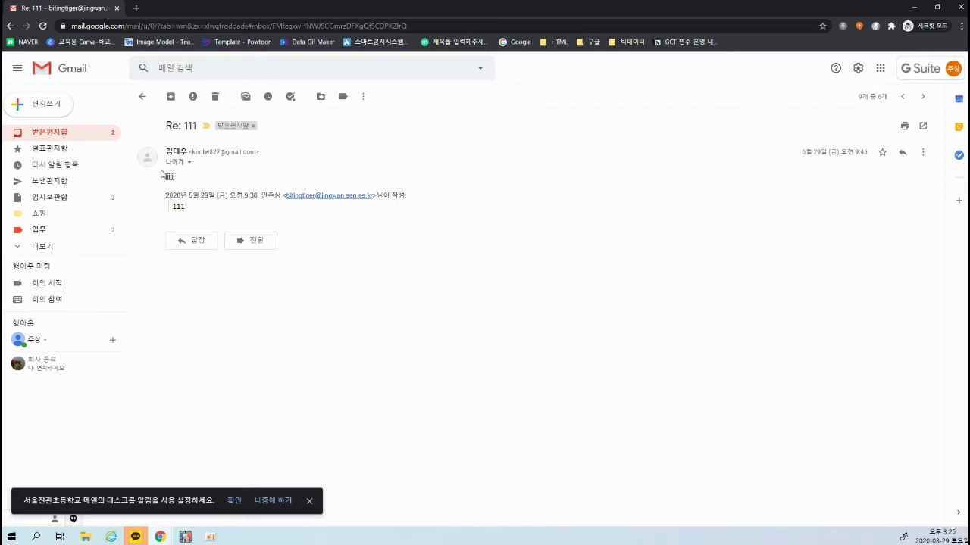
Expand the sidebar's full label list and open the label management settings
click(42, 247)
scroll(49, 295, down, 2)
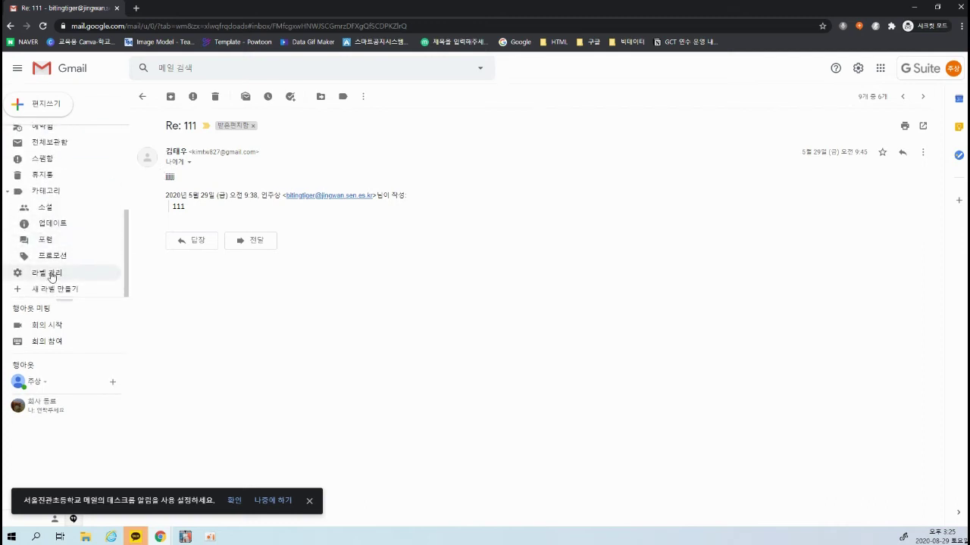
click(51, 274)
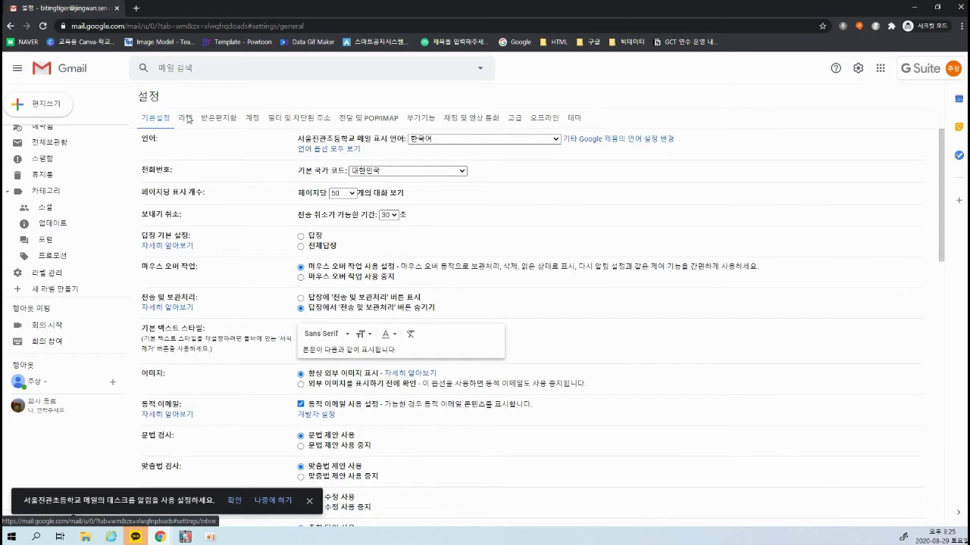
Highlight the Conversation view setting as on, then save the General settings
scroll(343, 303, down, 3)
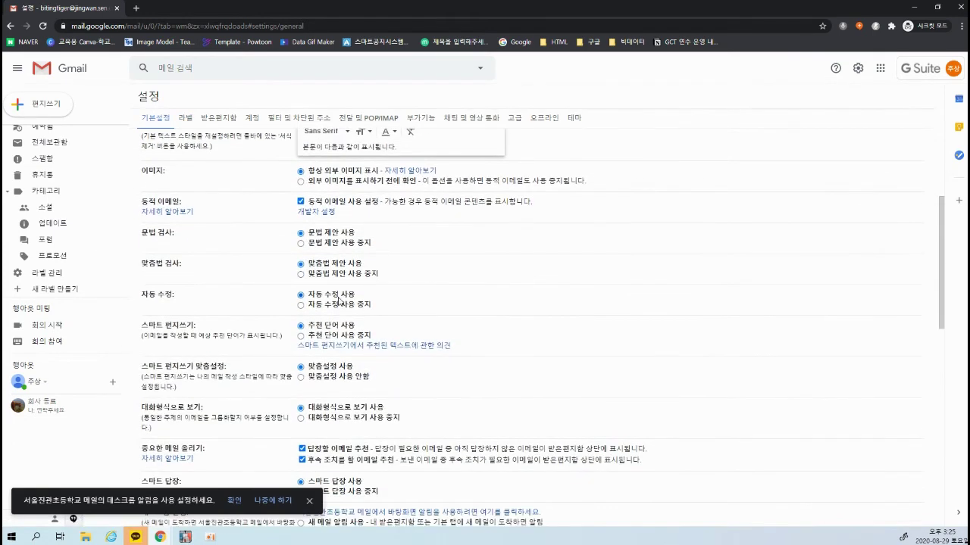
scroll(339, 301, down, 2)
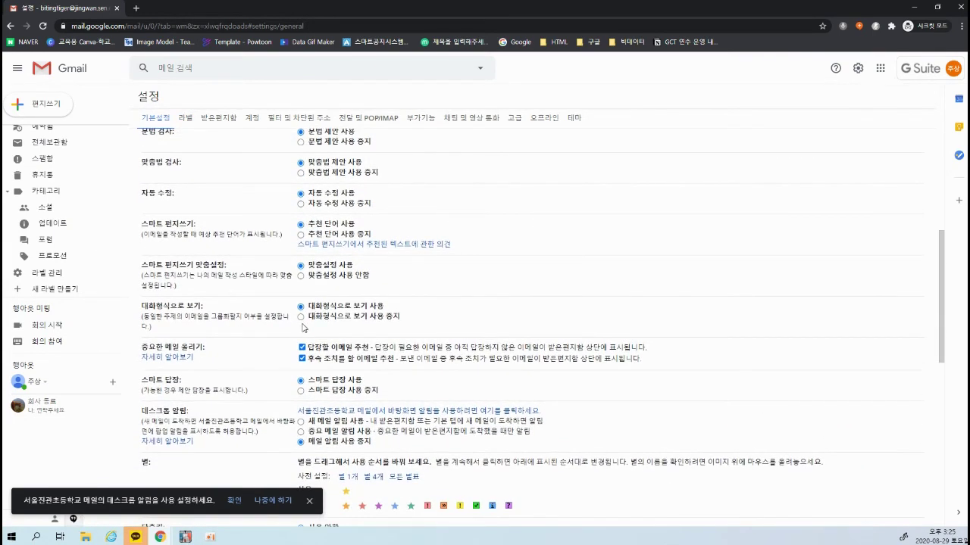
drag(13, 273, 633, 354)
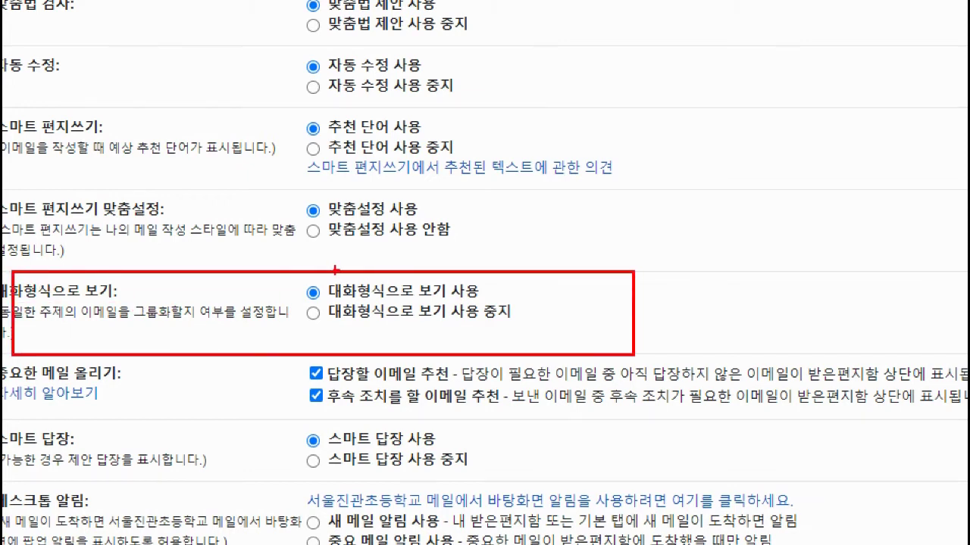
mouse_move(326, 304)
mouse_down()
mouse_move(487, 309)
mouse_move(423, 274)
mouse_move(309, 286)
mouse_move(375, 301)
mouse_up()
key(Escape)
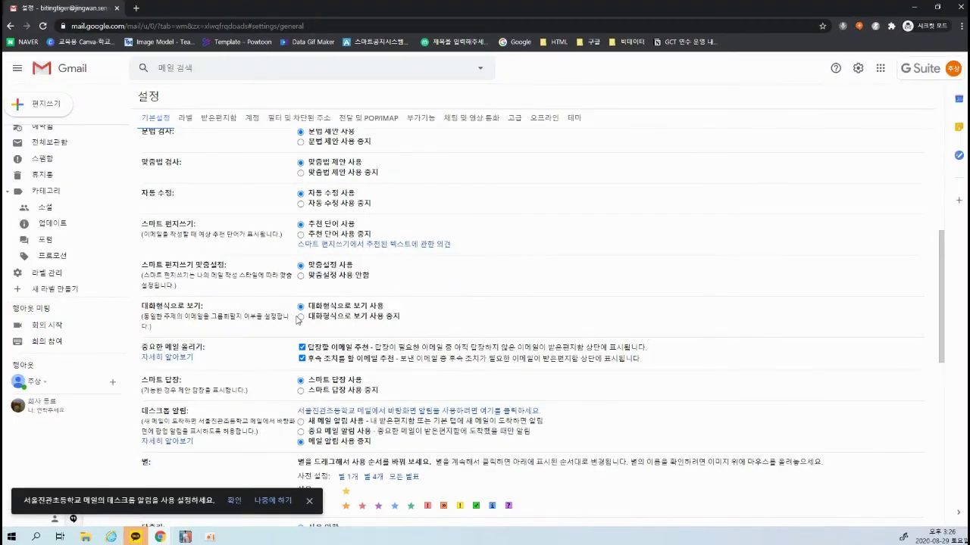
scroll(576, 379, down, 10)
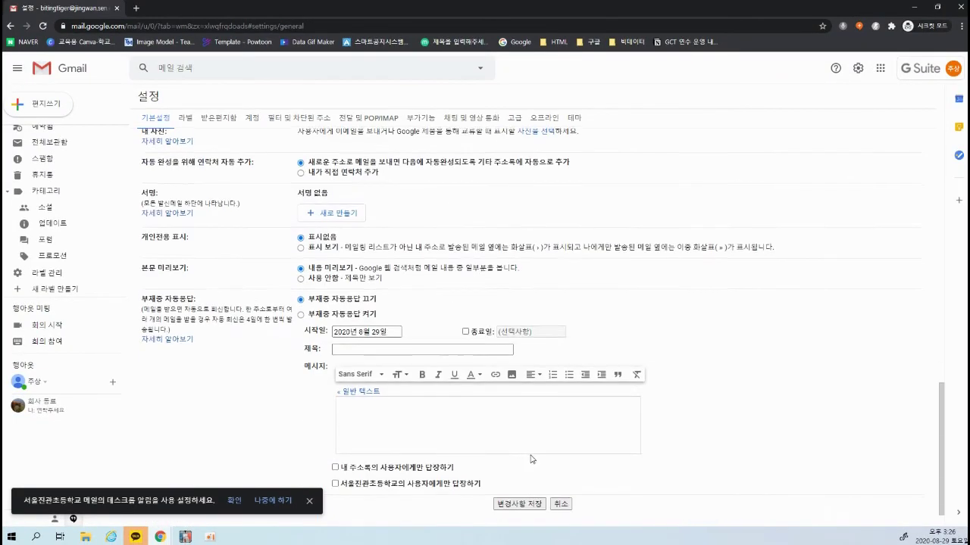
click(518, 471)
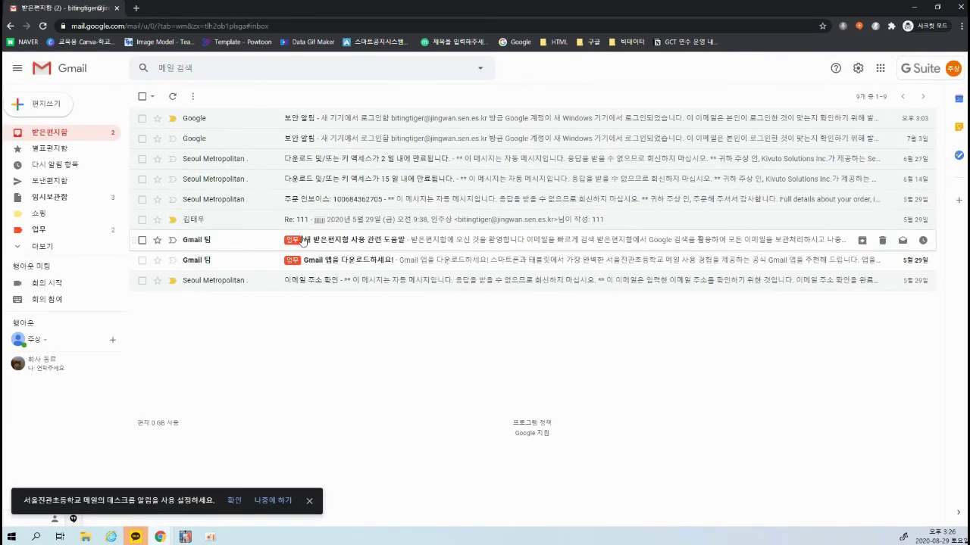
Open the Re: 111, inbox help and address confirmation emails in turn
click(327, 220)
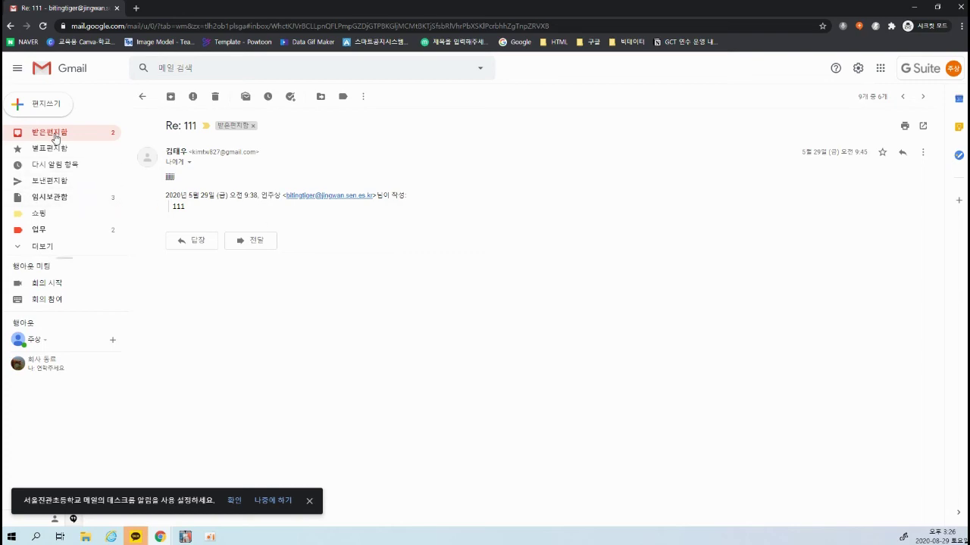
click(94, 131)
click(341, 244)
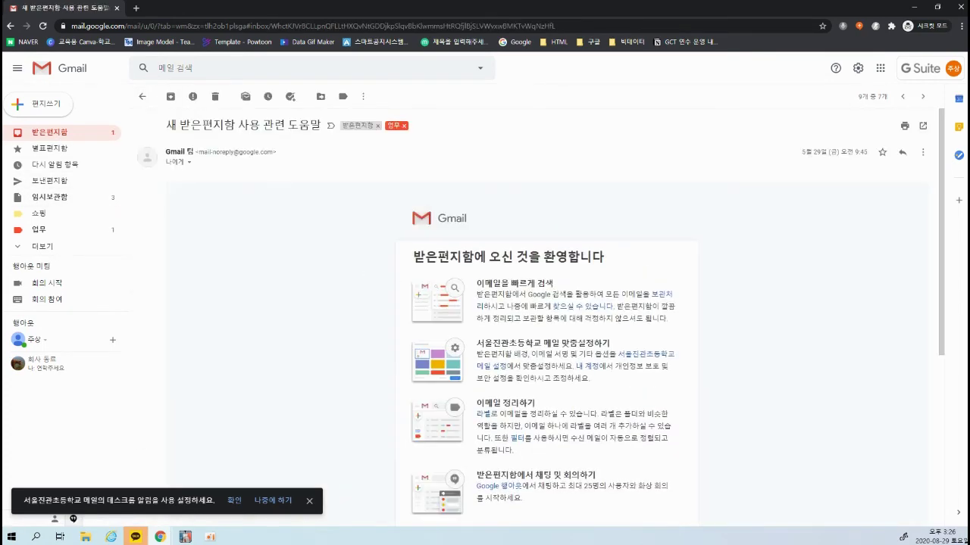
click(38, 134)
click(405, 284)
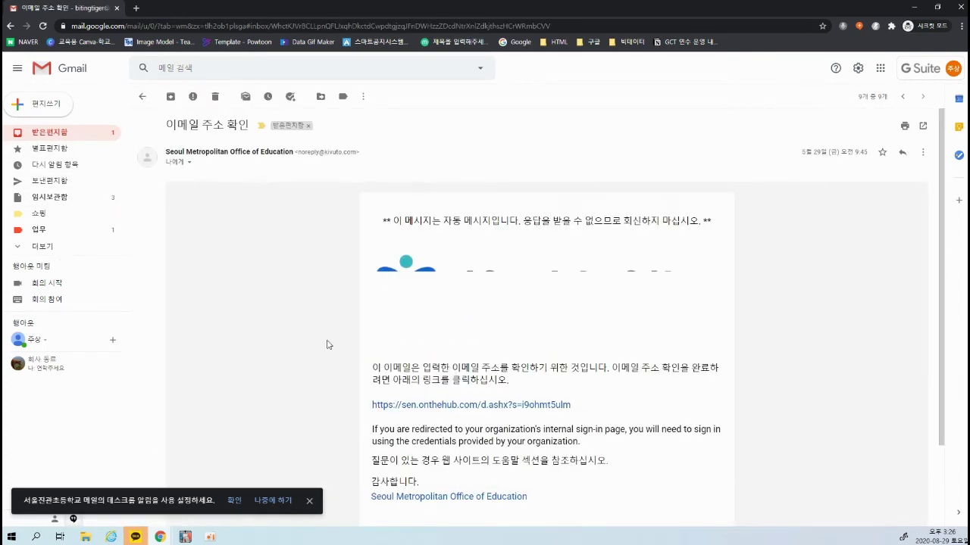
Discard an empty new message and expand the sidebar to list all categories
click(55, 107)
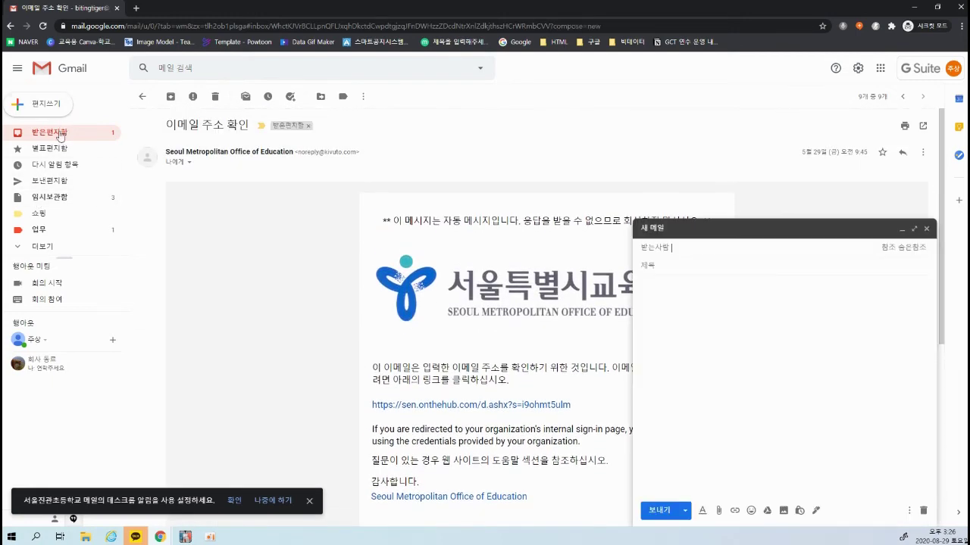
click(61, 134)
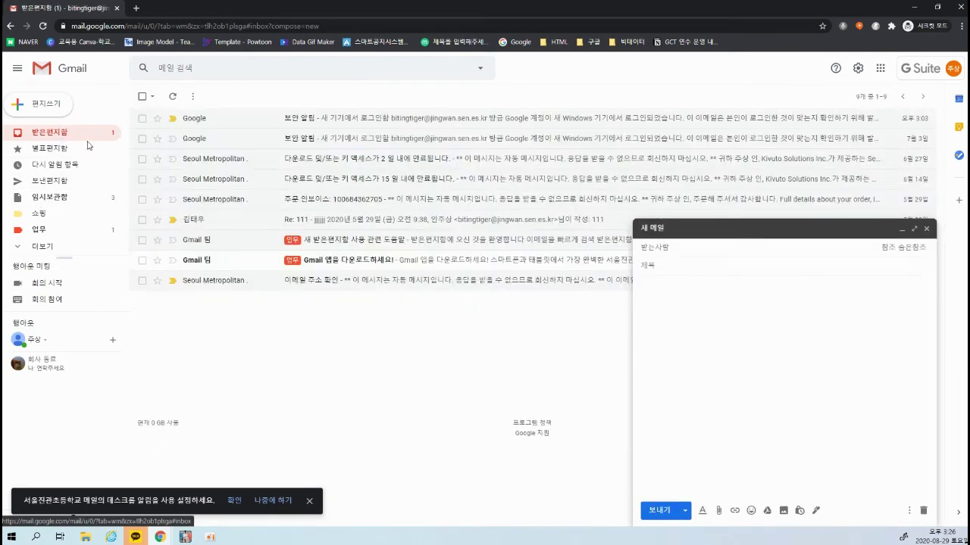
click(926, 229)
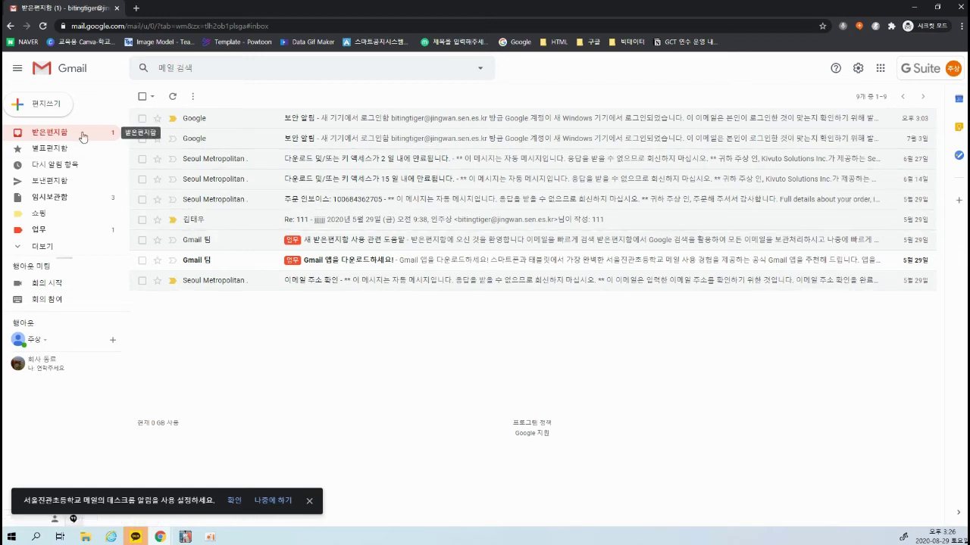
click(45, 247)
scroll(106, 199, down, 3)
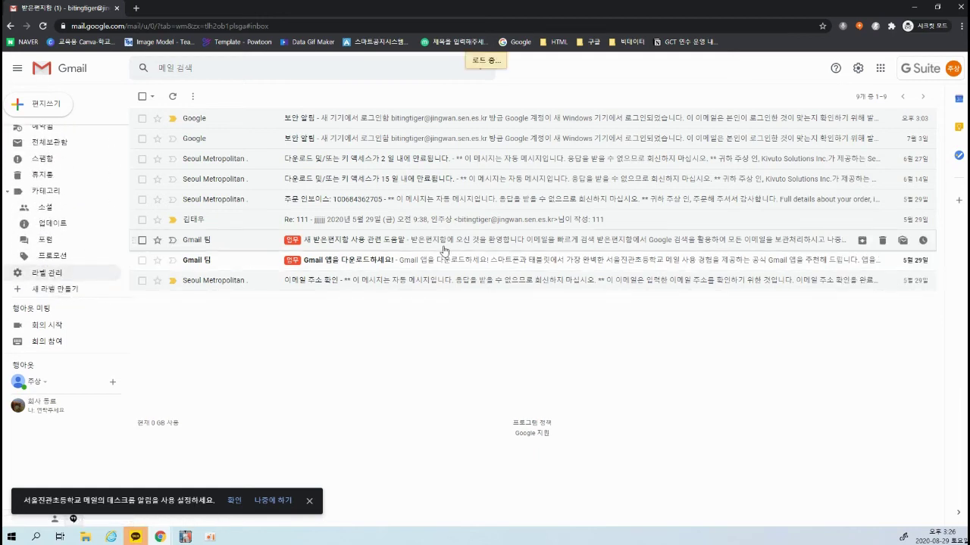
Scroll through the General tab to the bottom and click Save Changes
click(153, 118)
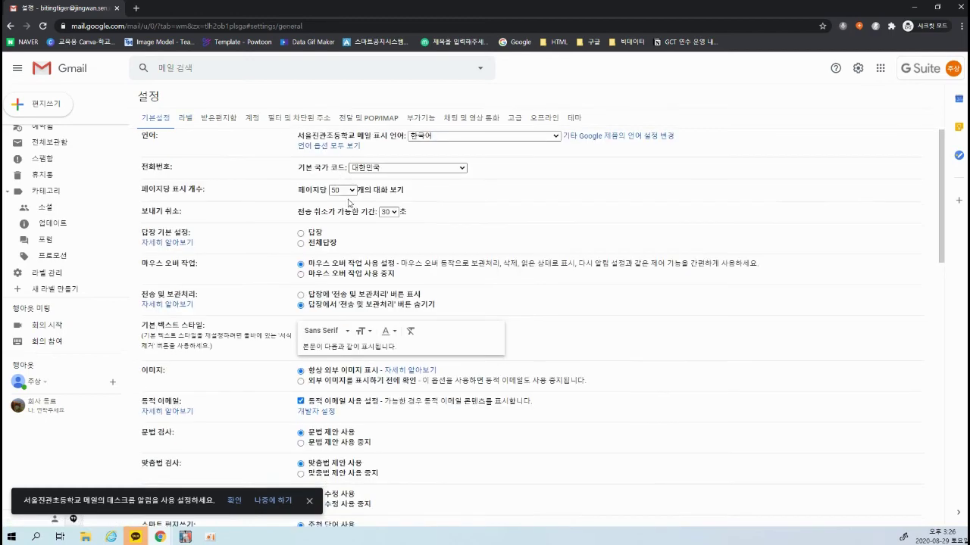
scroll(345, 224, down, 10)
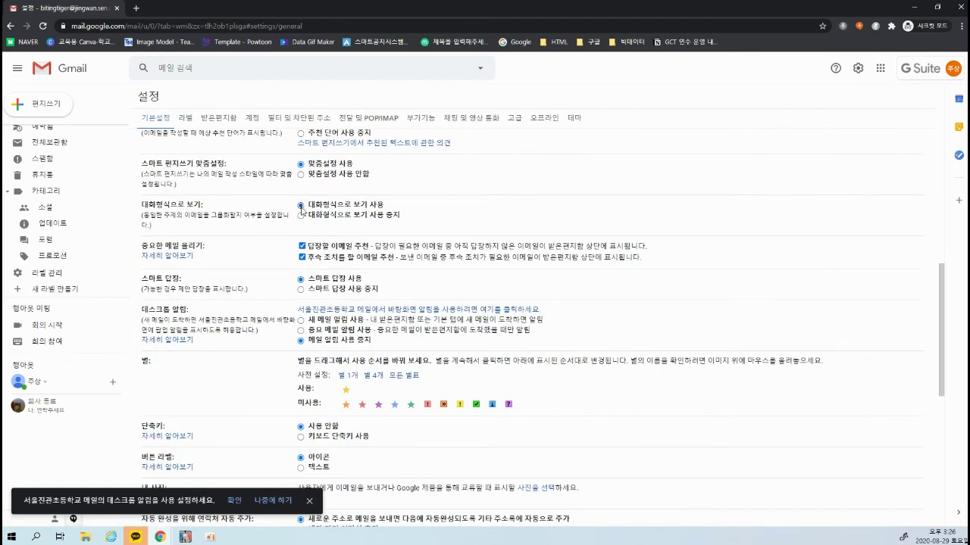
scroll(301, 209, down, 5)
click(512, 506)
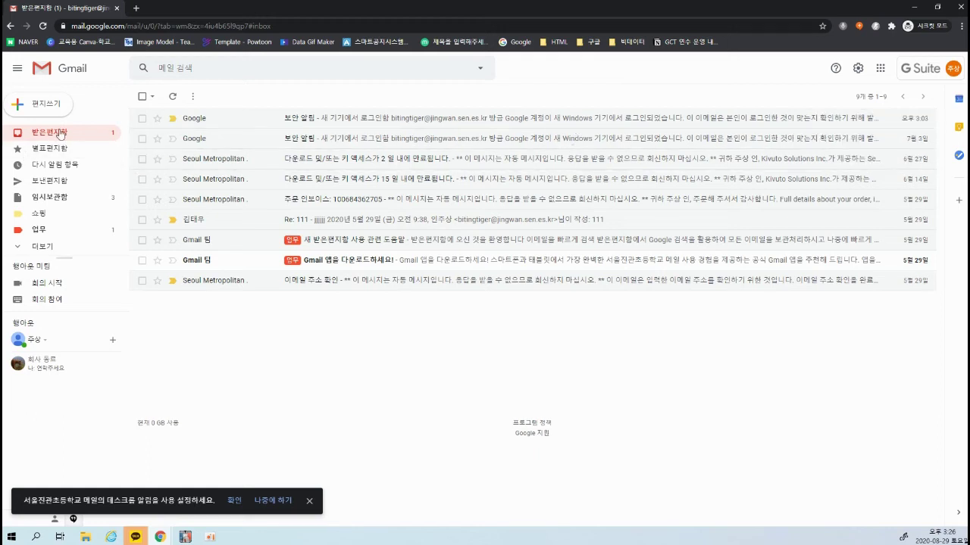
Expand the sidebar and mark the new-label entry, meeting and chat sections, and 업무 email labels
click(43, 246)
scroll(37, 250, down, 3)
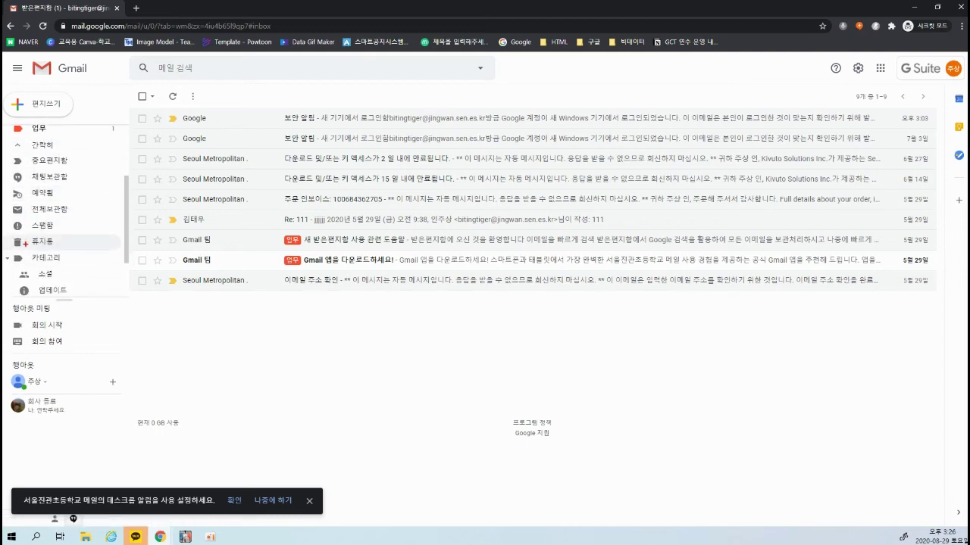
scroll(36, 258, down, 3)
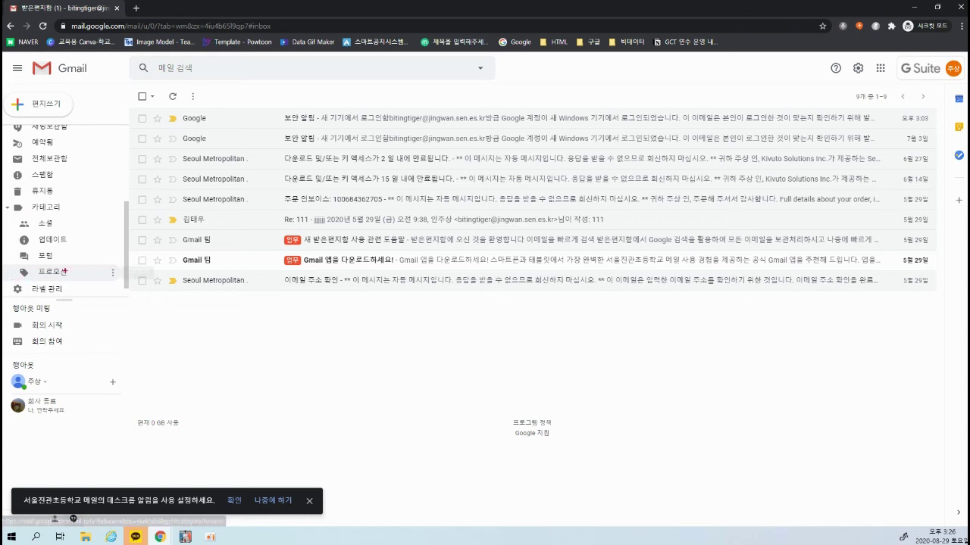
scroll(64, 273, down, 1)
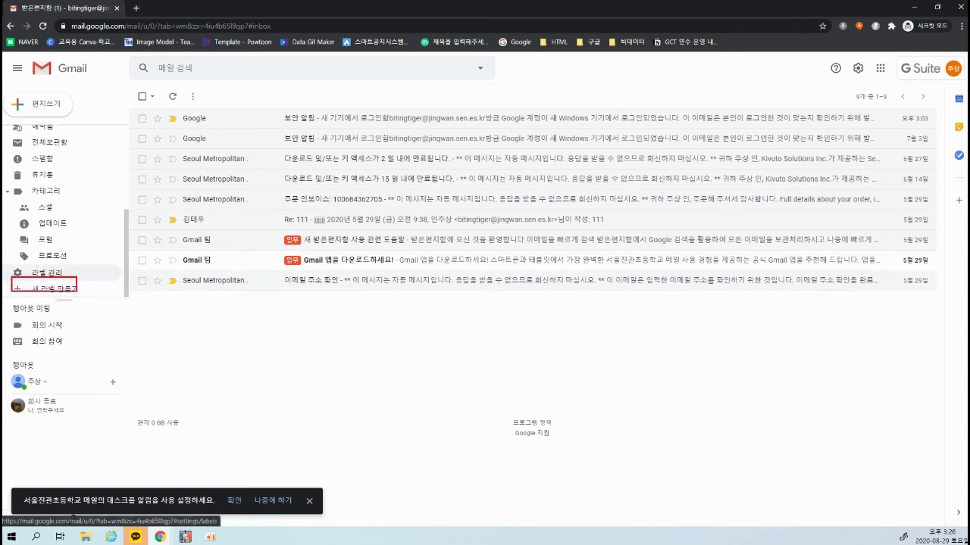
drag(76, 294, 97, 300)
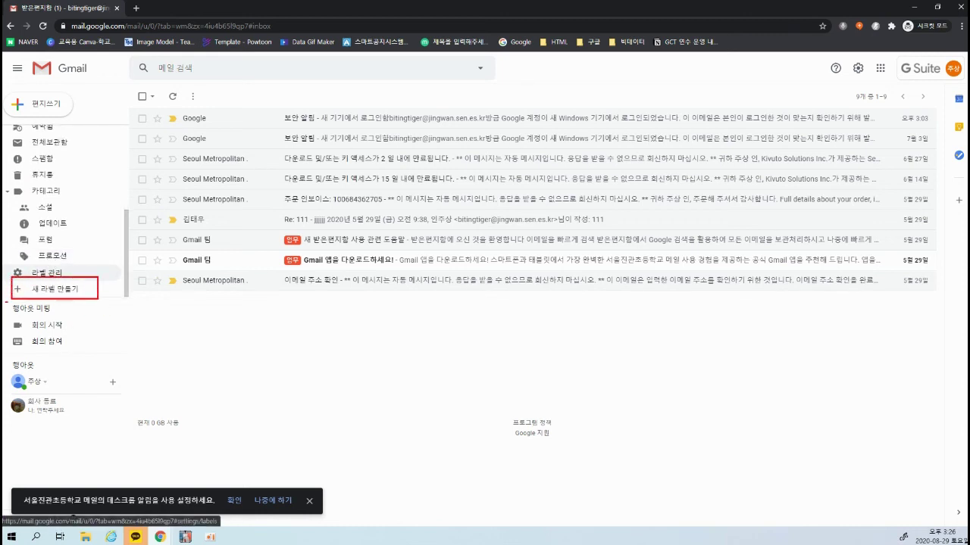
drag(5, 302, 130, 348)
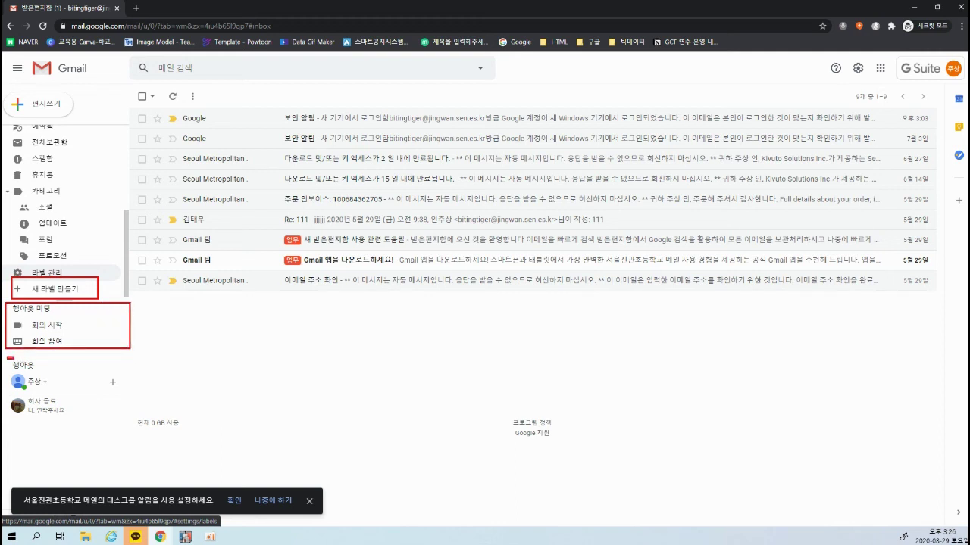
drag(9, 358, 134, 427)
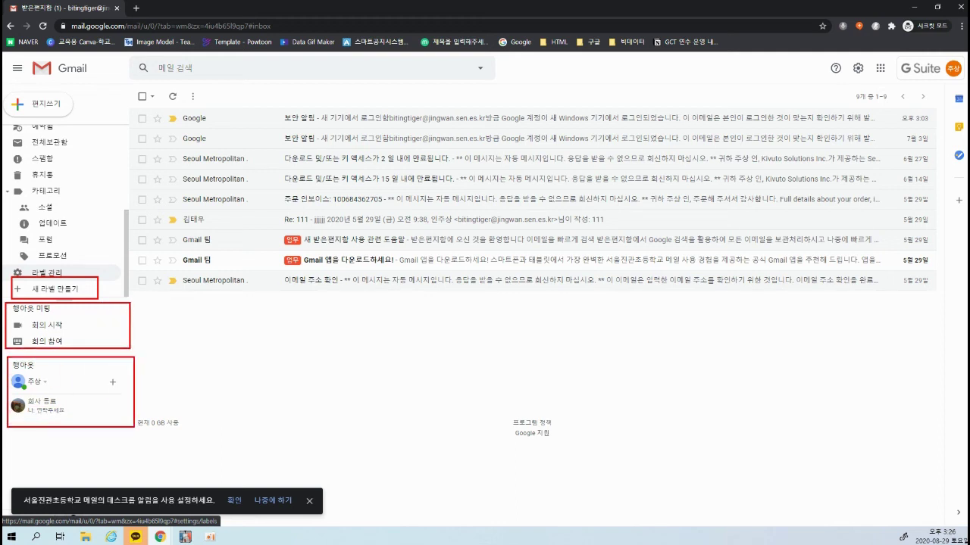
mouse_move(133, 99)
mouse_down()
mouse_move(159, 119)
mouse_move(895, 349)
mouse_move(955, 305)
mouse_up()
drag(289, 288, 279, 226)
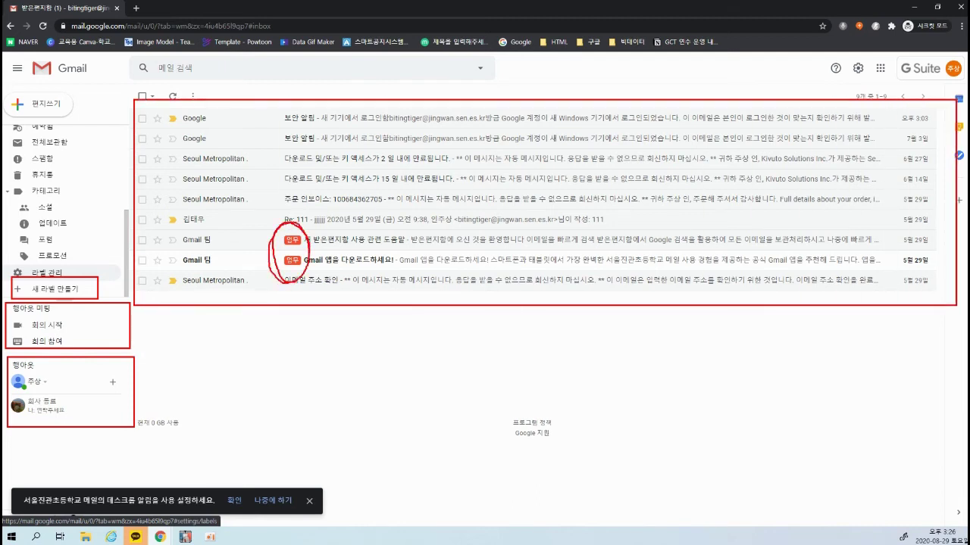
drag(291, 277, 274, 214)
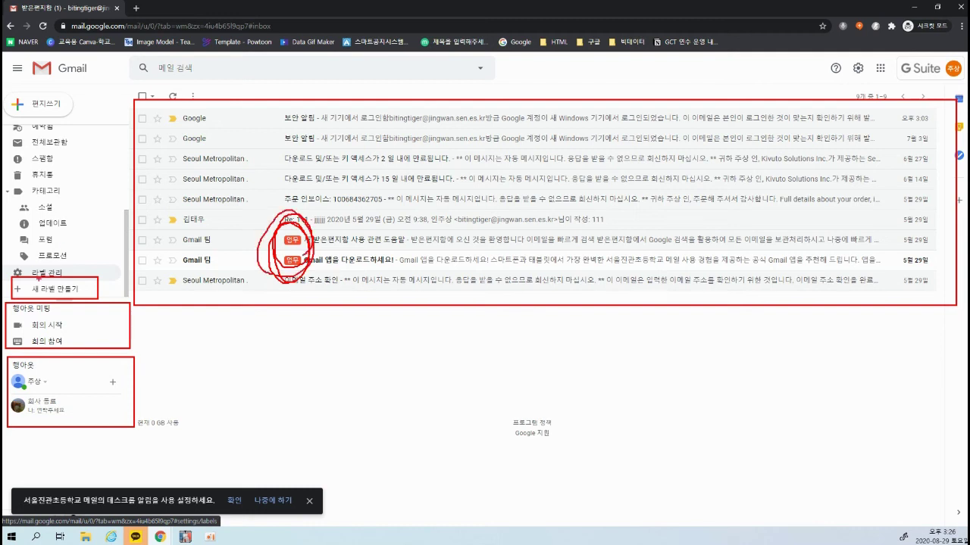
key(Escape)
Open the label settings, annotate its header, then return to the inbox list
click(47, 272)
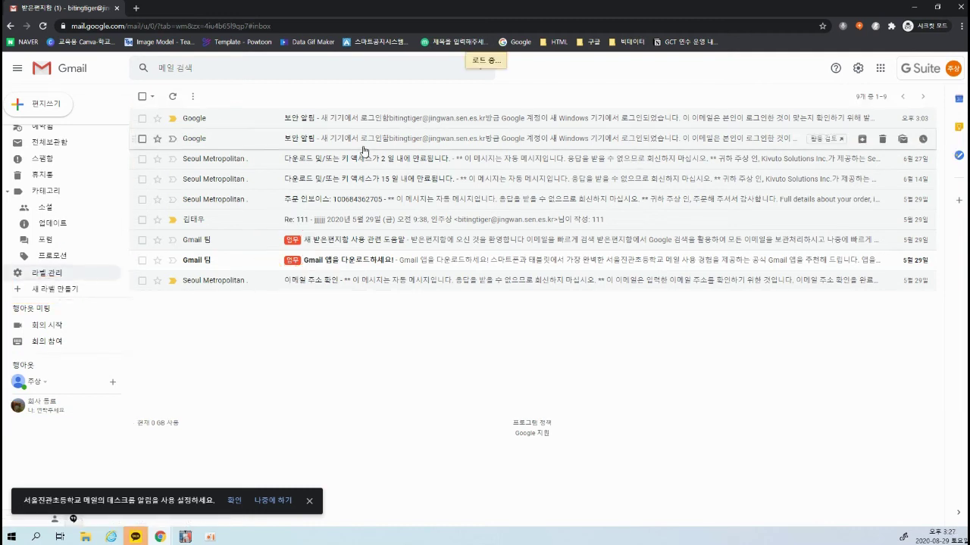
mouse_move(95, 83)
mouse_down()
mouse_move(558, 147)
mouse_move(634, 144)
mouse_up()
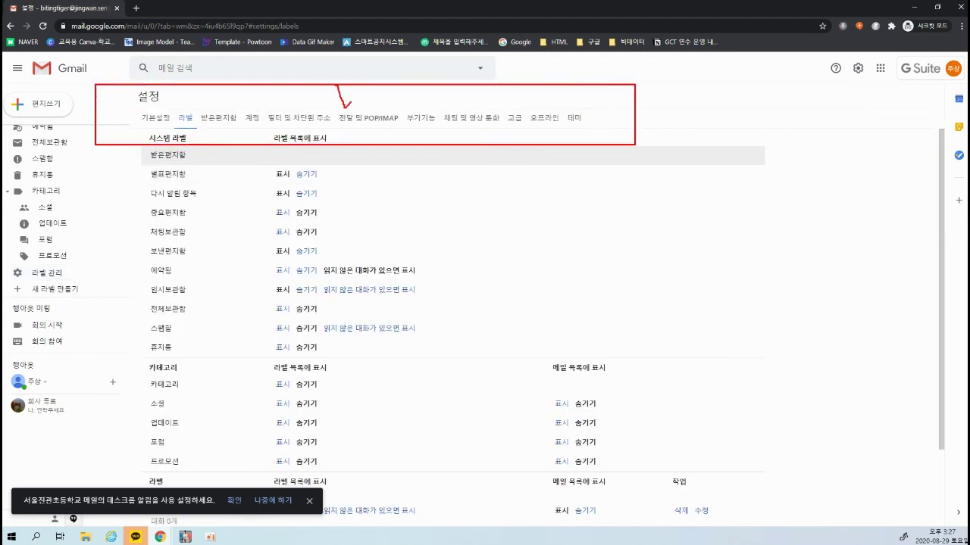
drag(350, 99, 389, 64)
mouse_move(142, 97)
mouse_down()
mouse_move(174, 97)
mouse_move(212, 63)
mouse_up()
drag(497, 96, 556, 76)
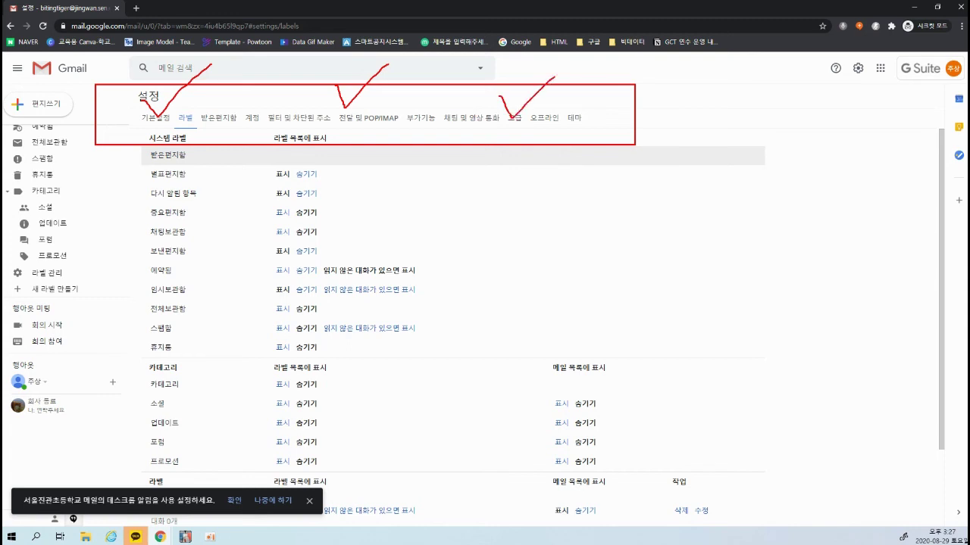
key(Escape)
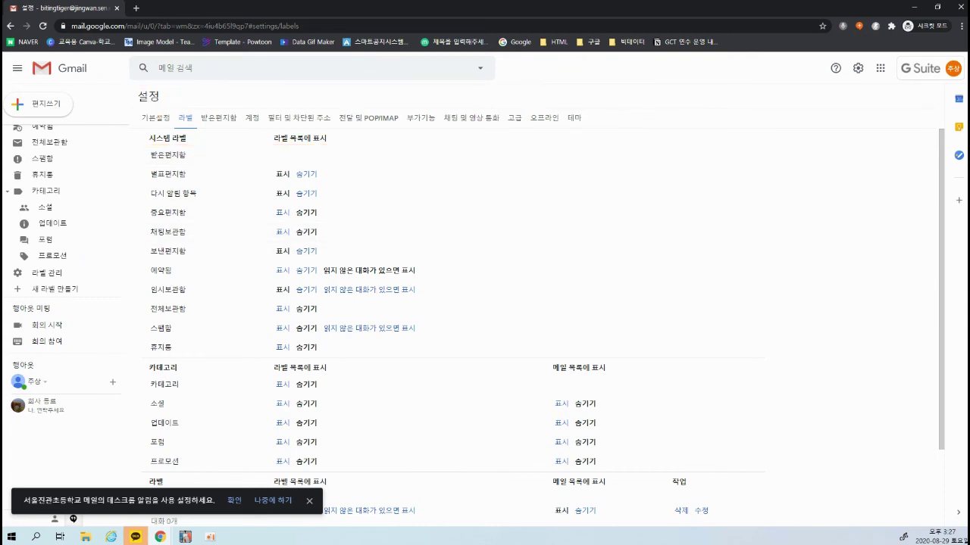
scroll(76, 249, up, 3)
click(50, 132)
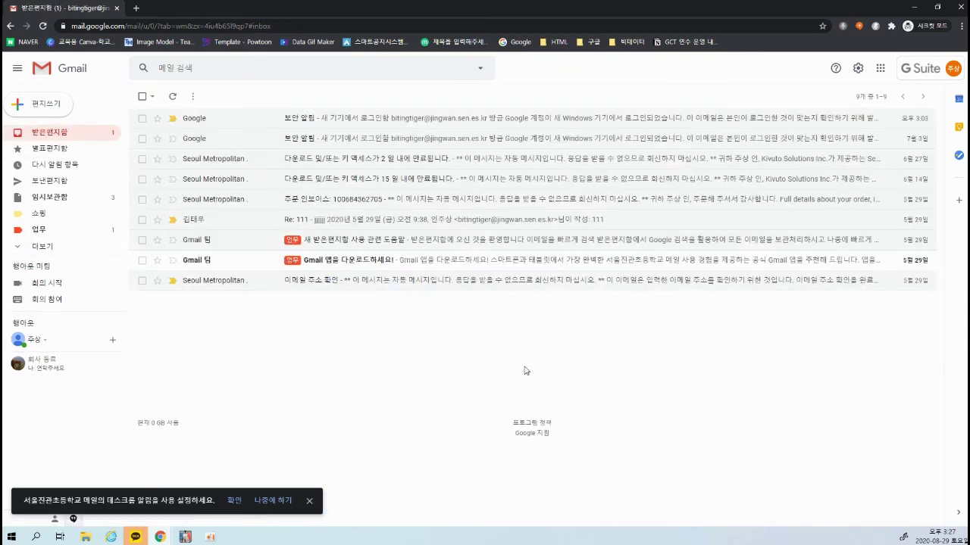
Look through the Quick settings panel and open 모든 설정 보기
click(858, 69)
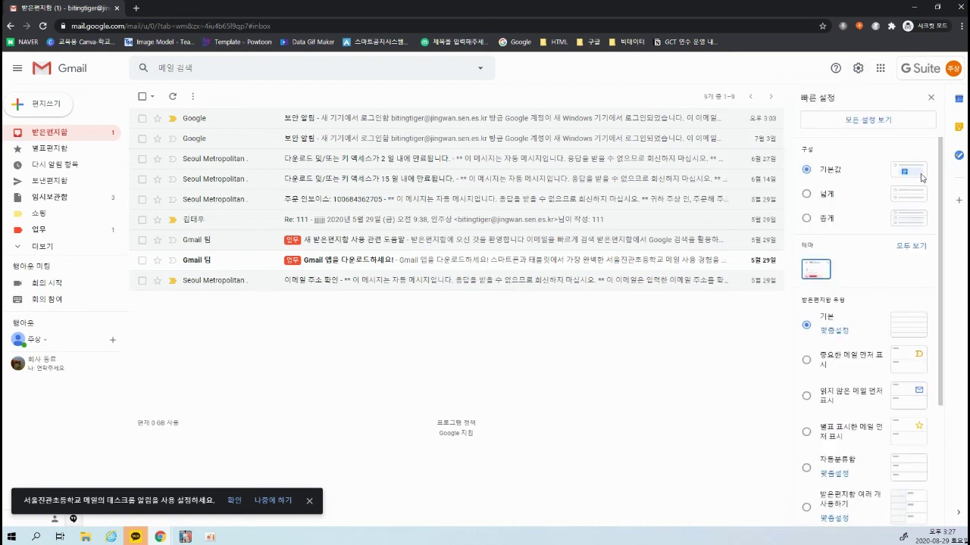
scroll(818, 301, down, 5)
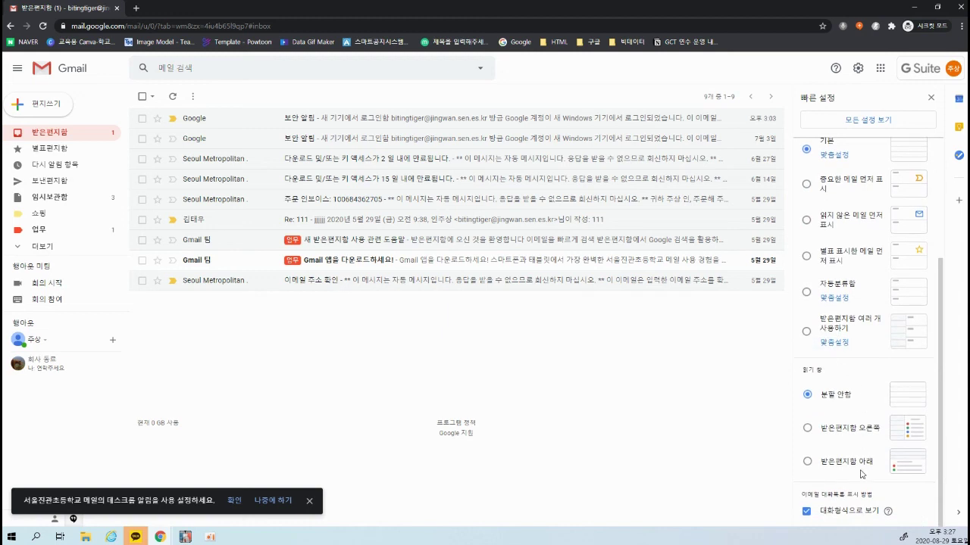
scroll(862, 474, up, 3)
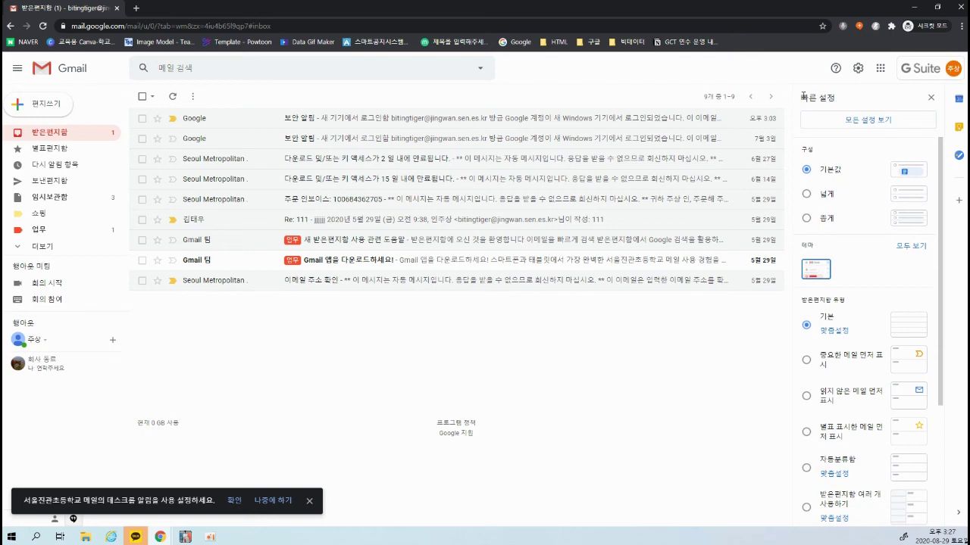
click(866, 120)
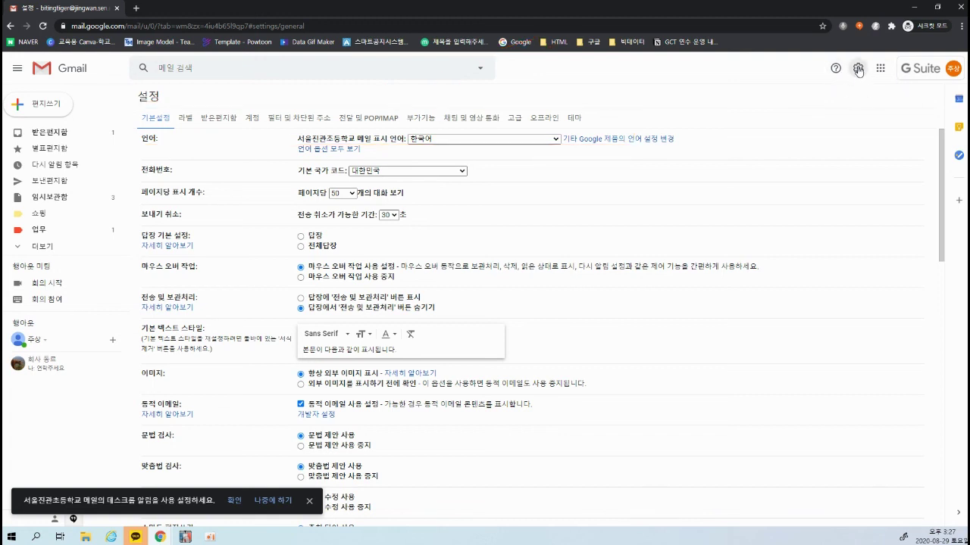
Return to the inbox, reopen Quick settings, expand 더보기 in the sidebar, then close the panel
click(42, 132)
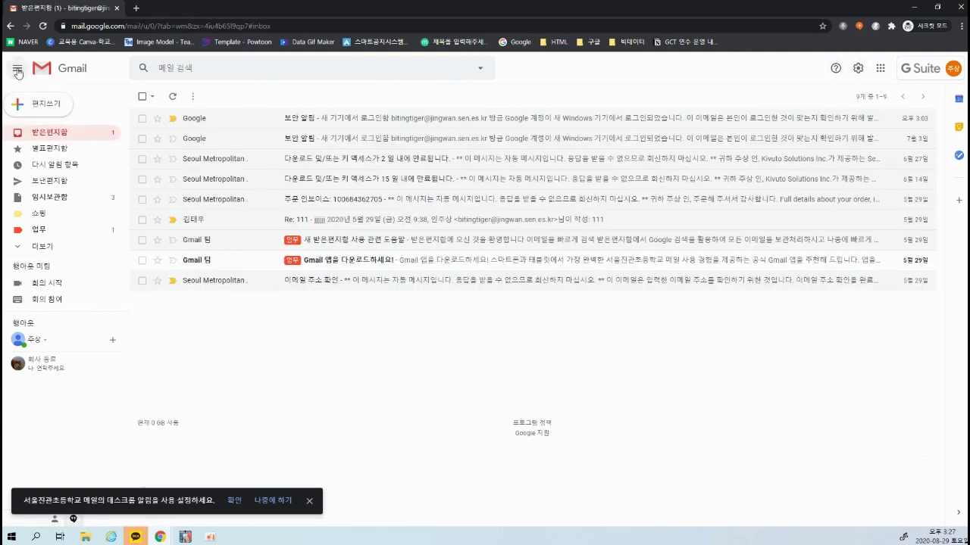
click(856, 70)
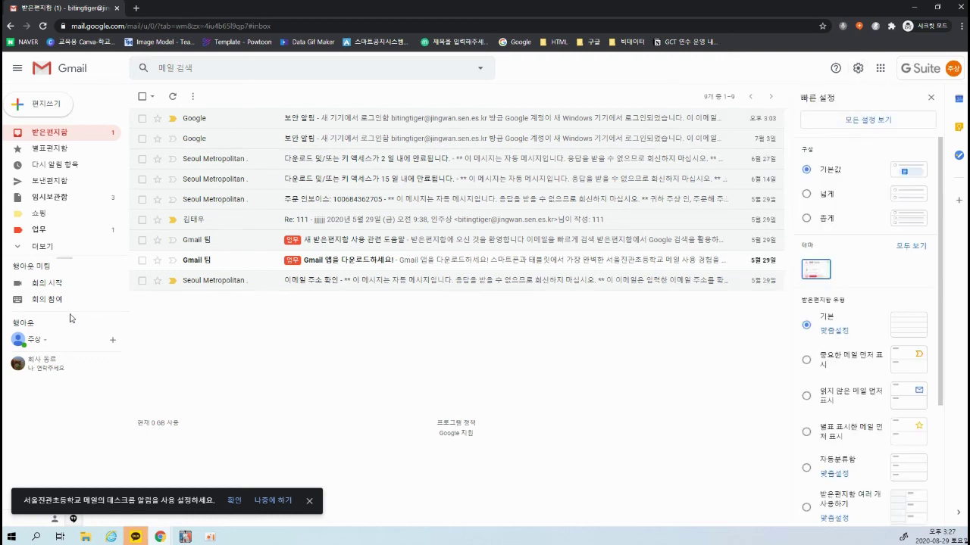
click(38, 250)
scroll(38, 255, down, 3)
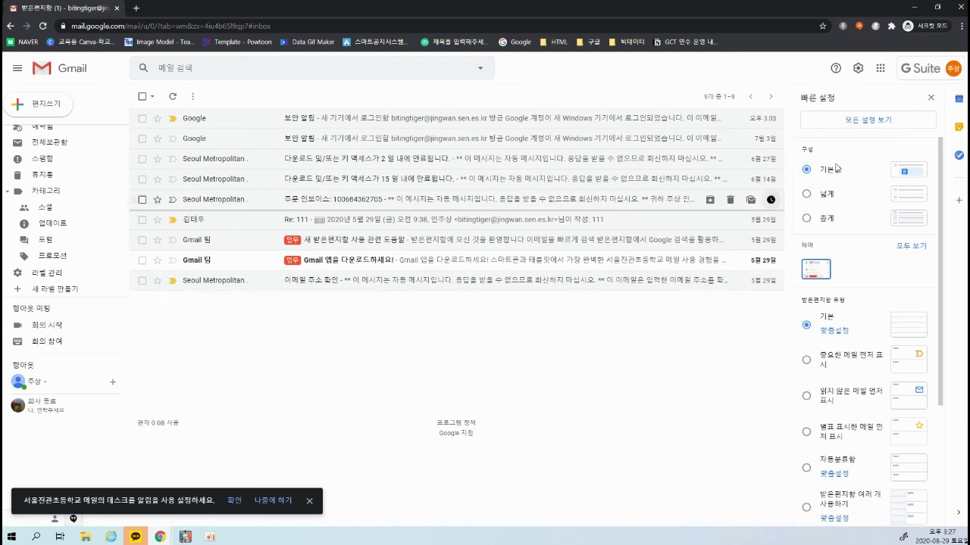
click(931, 98)
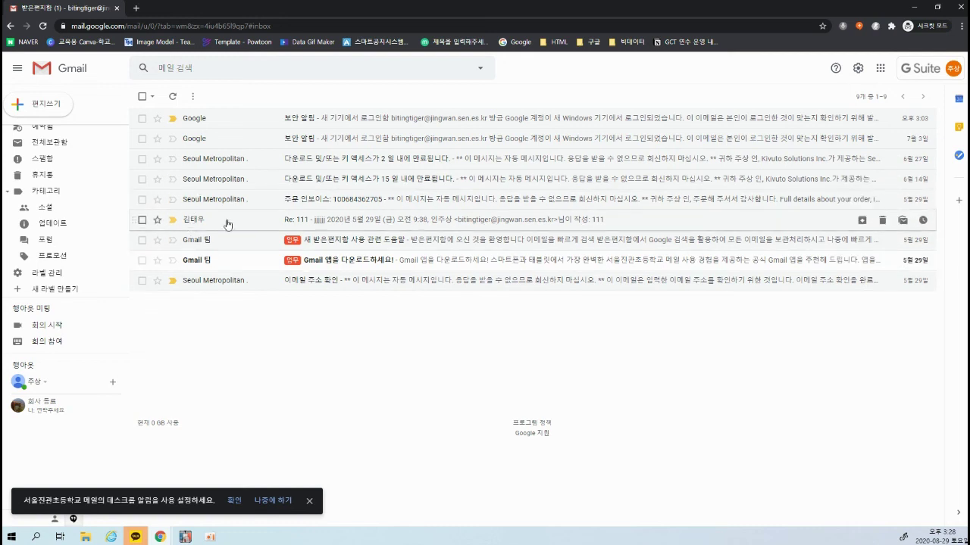
Open the Re: 111 reply and show the Tasks panel beside it
click(410, 221)
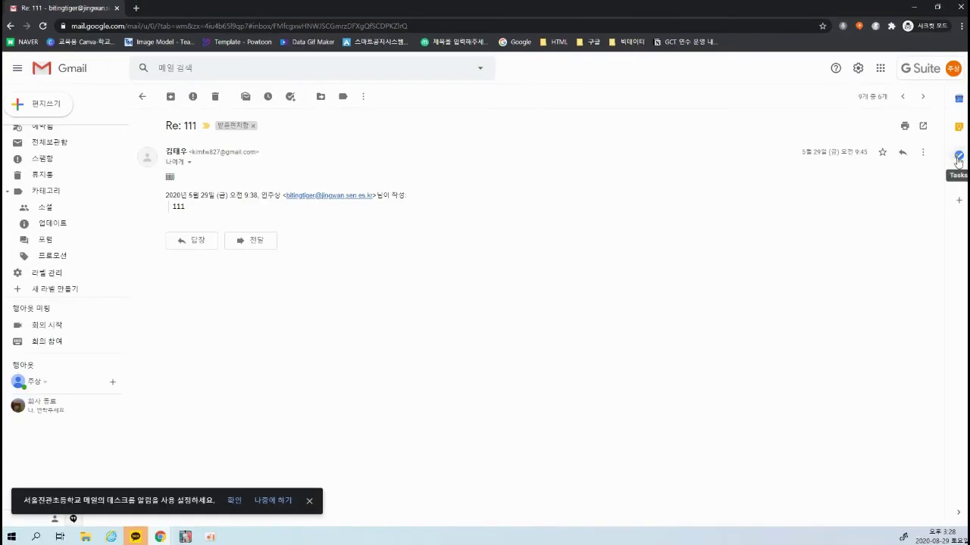
click(958, 158)
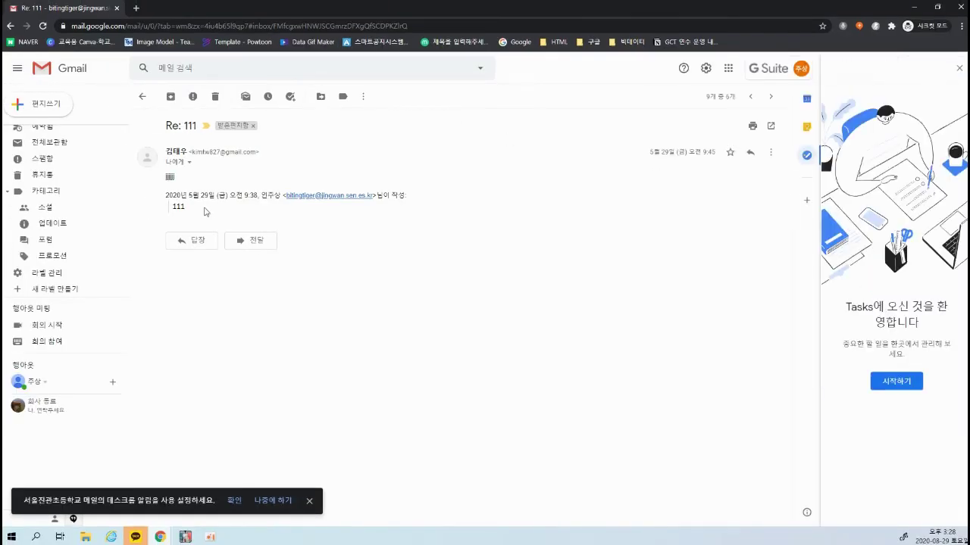
Start using Tasks and add a new task titled '태우 원고 제출'
double_click(168, 179)
click(168, 179)
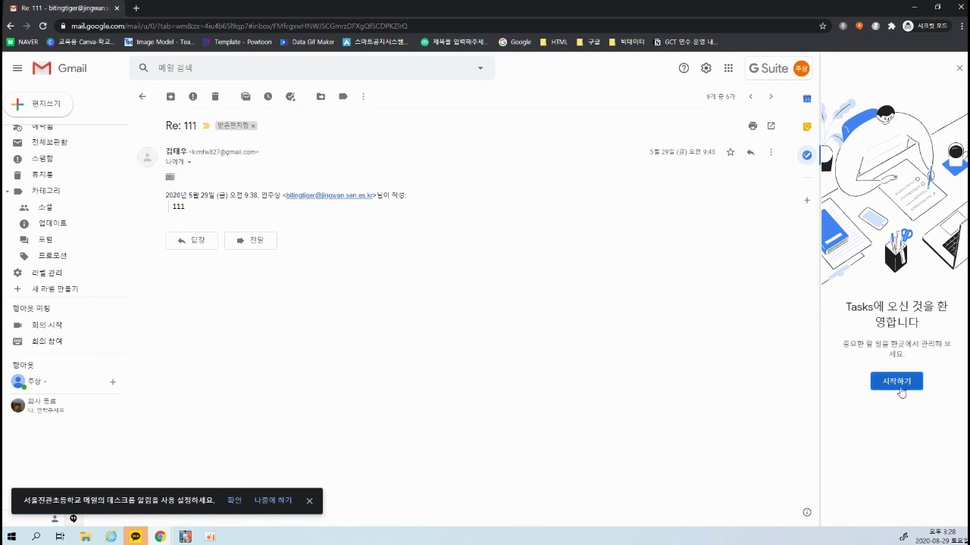
click(899, 386)
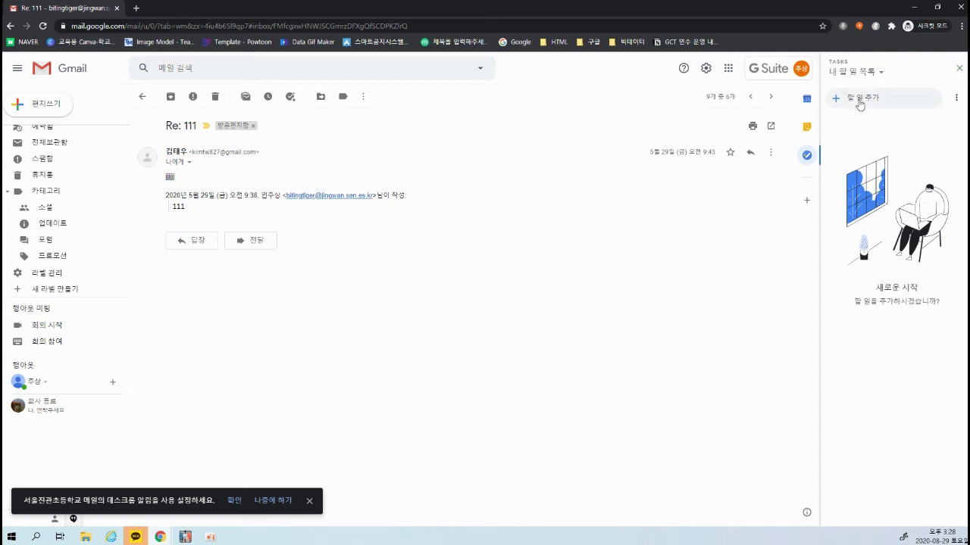
click(867, 100)
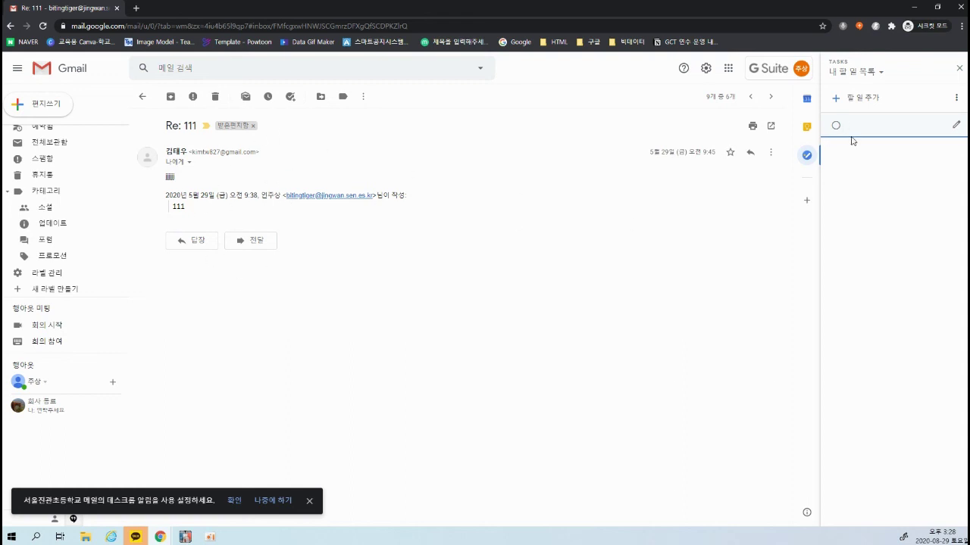
key(BackSpace)
key(BackSpace)
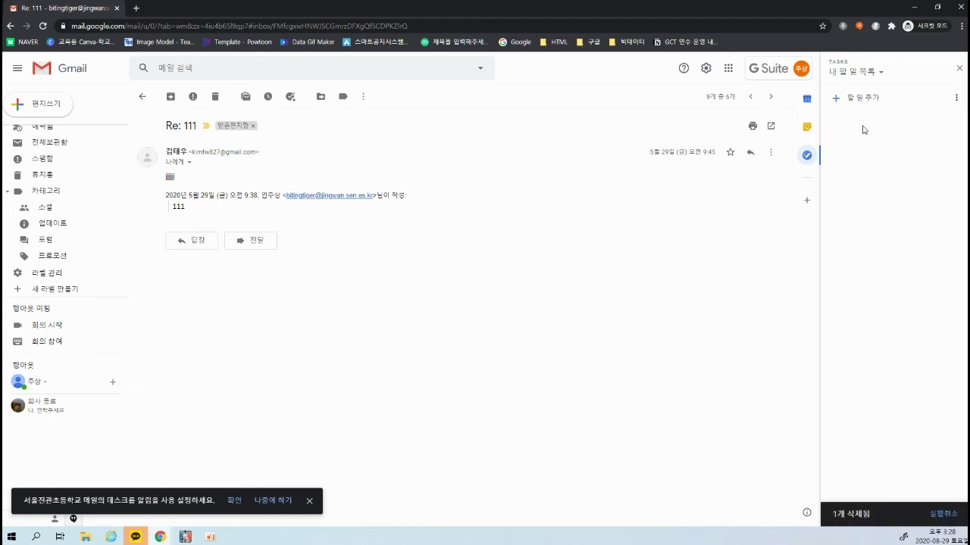
key(Return)
text(우태우ㅇ)
text( 원고 제출)
Give the task the note '교육에 관한 것' and a due date of 8월 30일
click(953, 123)
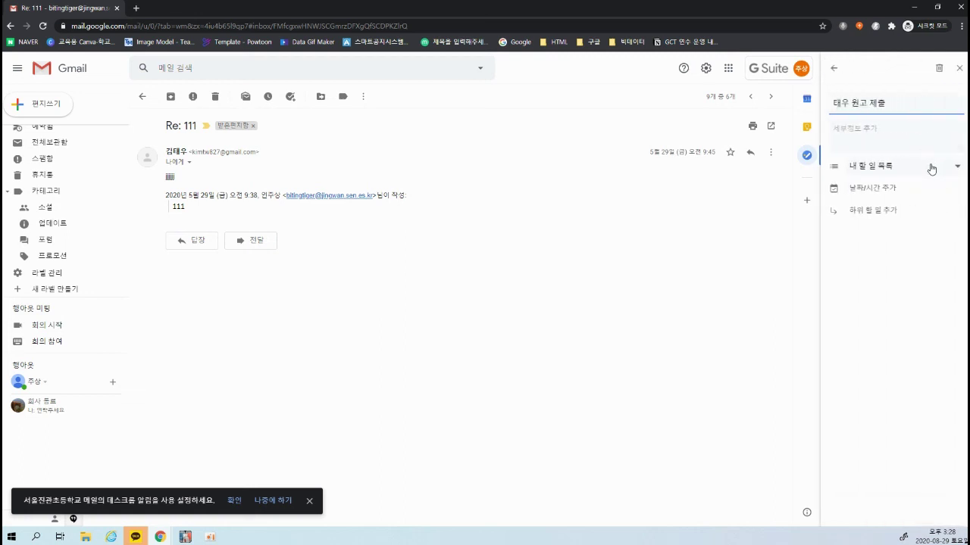
triple_click(861, 101)
click(866, 140)
text(교육에 관한 것 2)
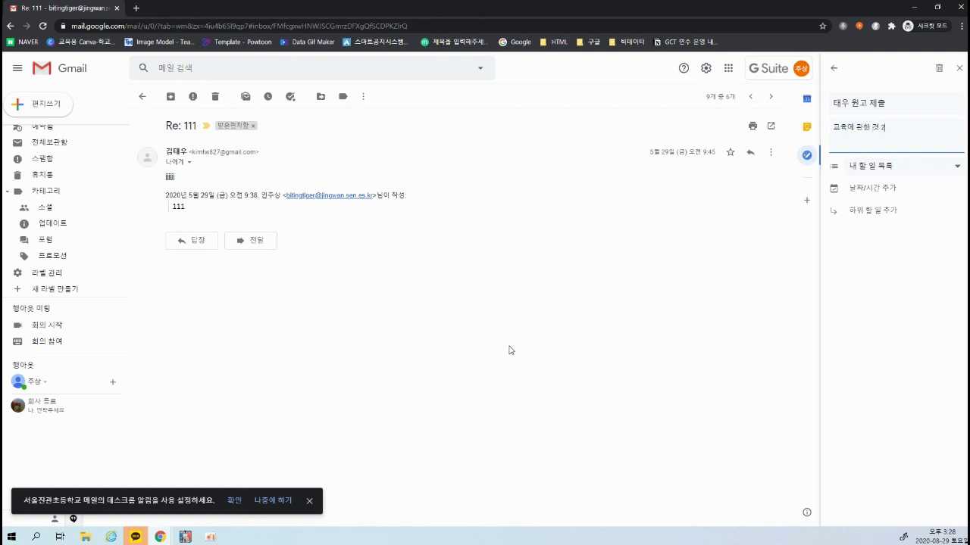
text( 것)
click(883, 190)
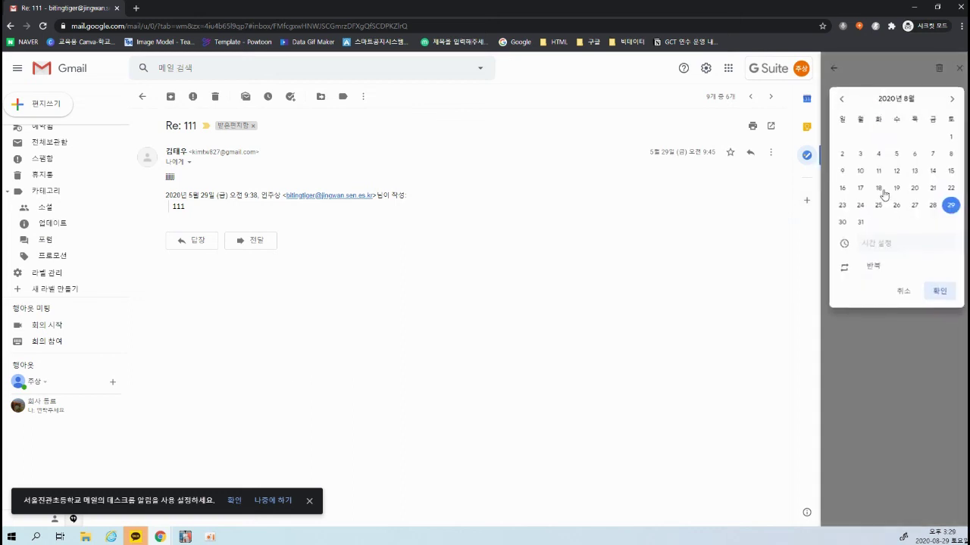
click(841, 222)
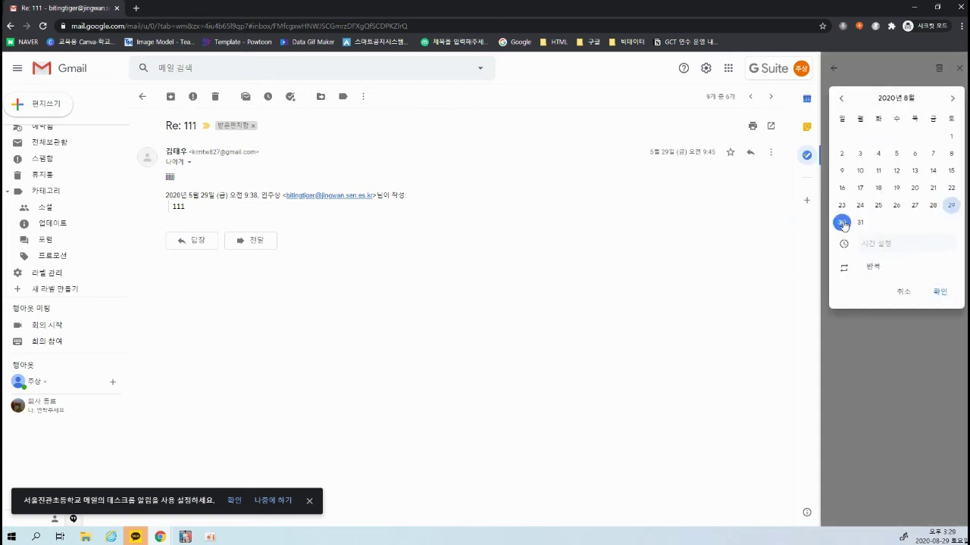
click(941, 292)
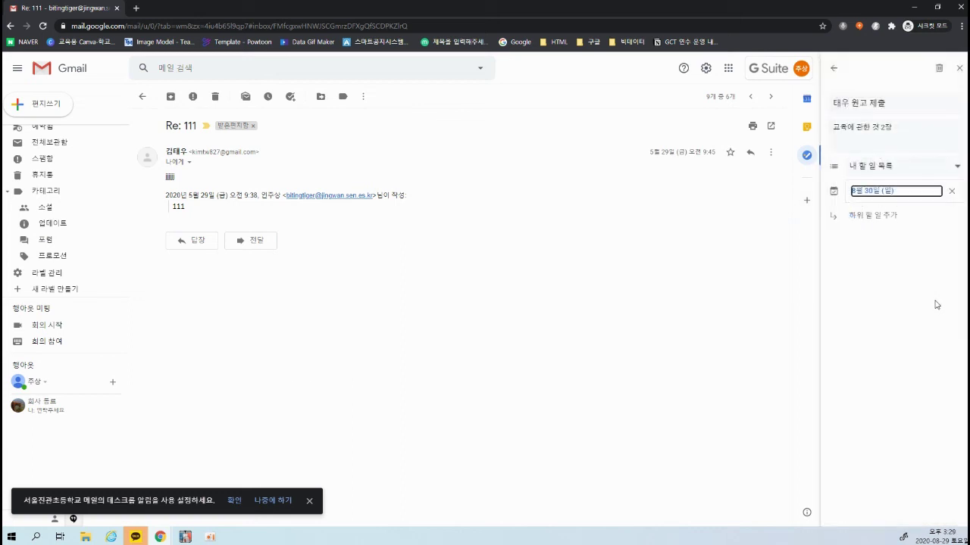
Add the subtasks '프린트' and '팩스보내기' under the task
click(880, 218)
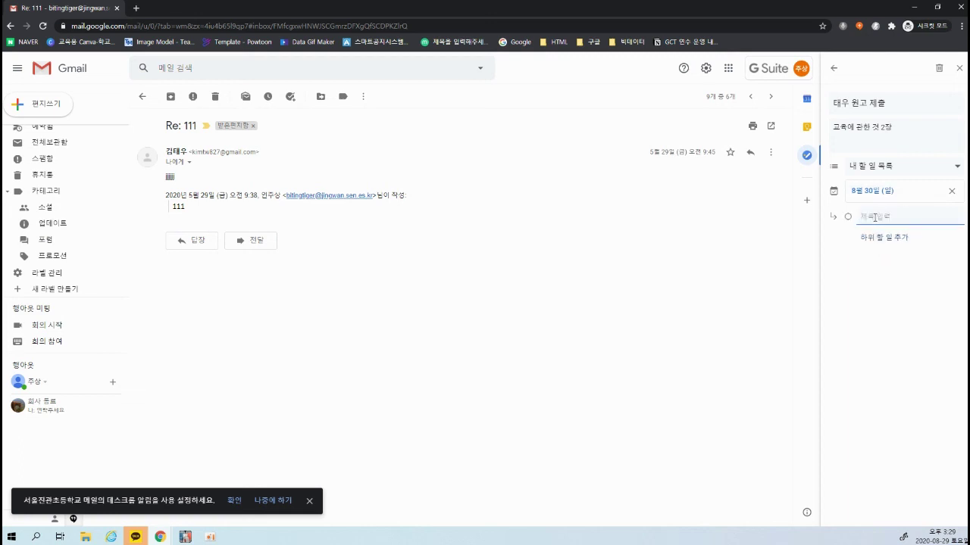
text(린트)
key(Return)
text(팩)
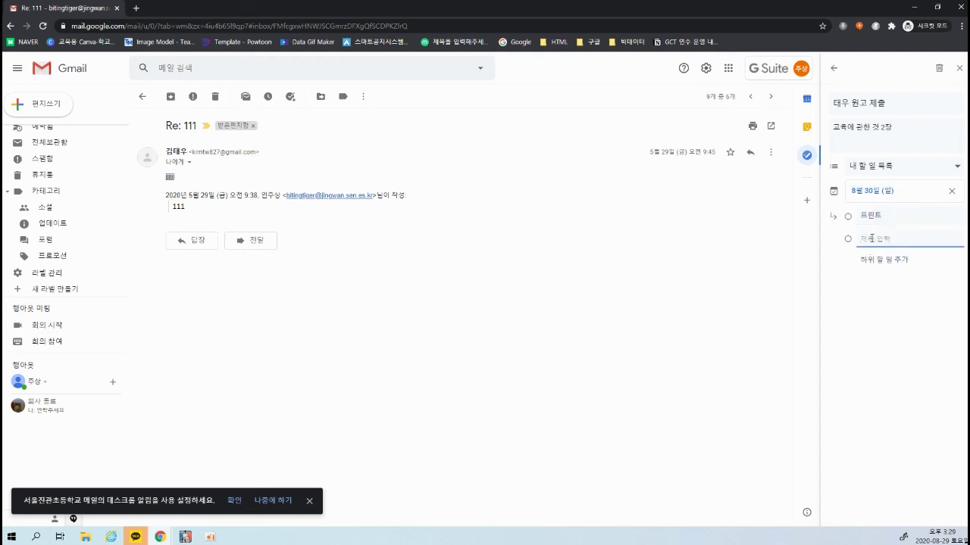
text(스보내기)
click(759, 314)
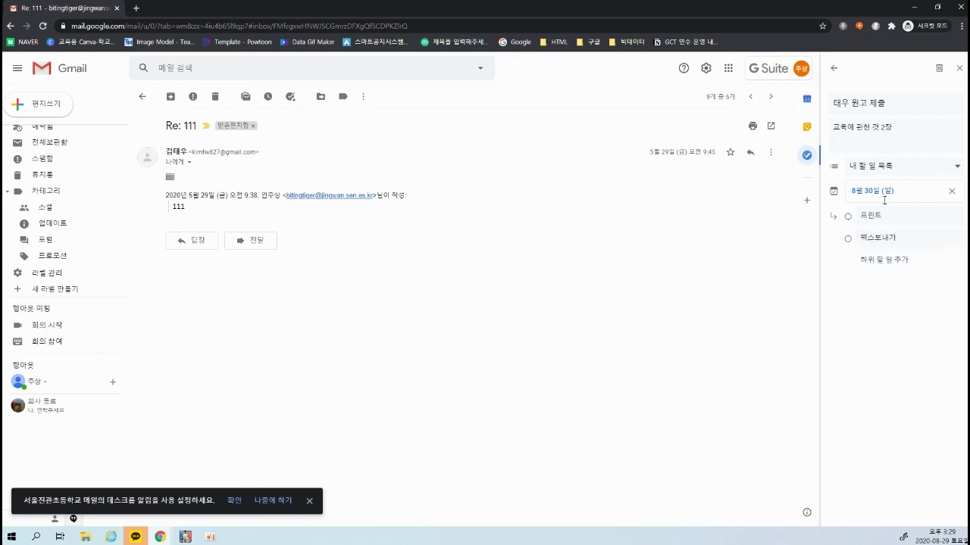
Close Tasks, return to the inbox, then reopen Tasks on the '내 할 일 목록' list
click(959, 71)
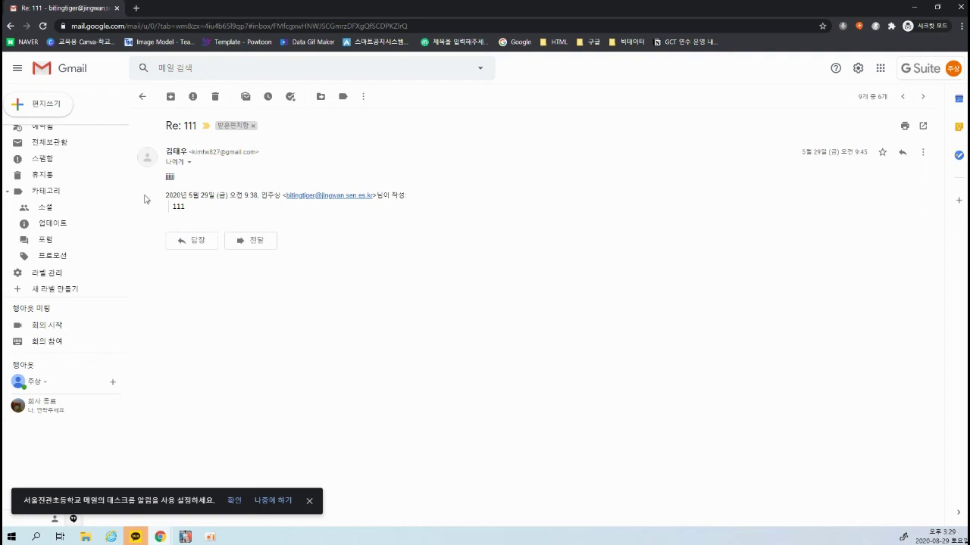
scroll(68, 191, up, 3)
scroll(47, 191, up, 3)
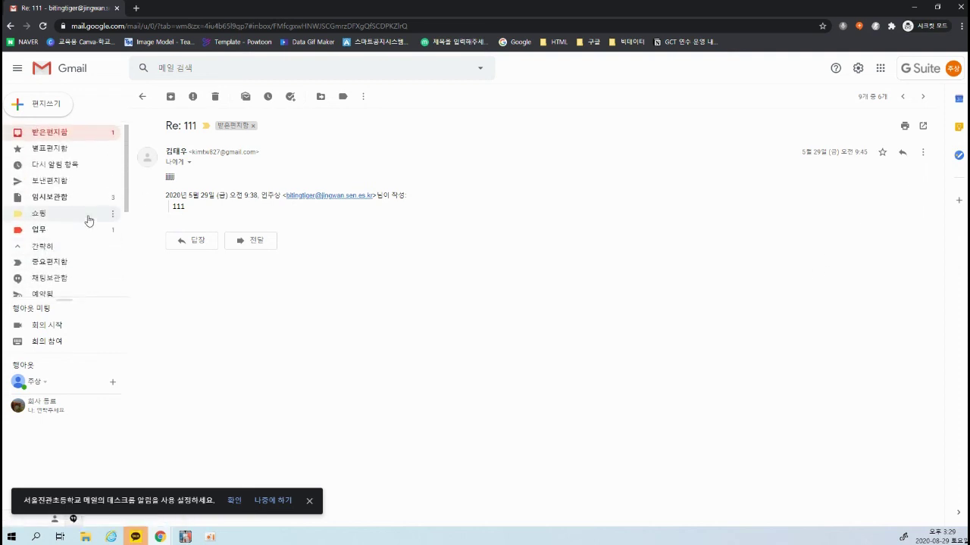
click(79, 134)
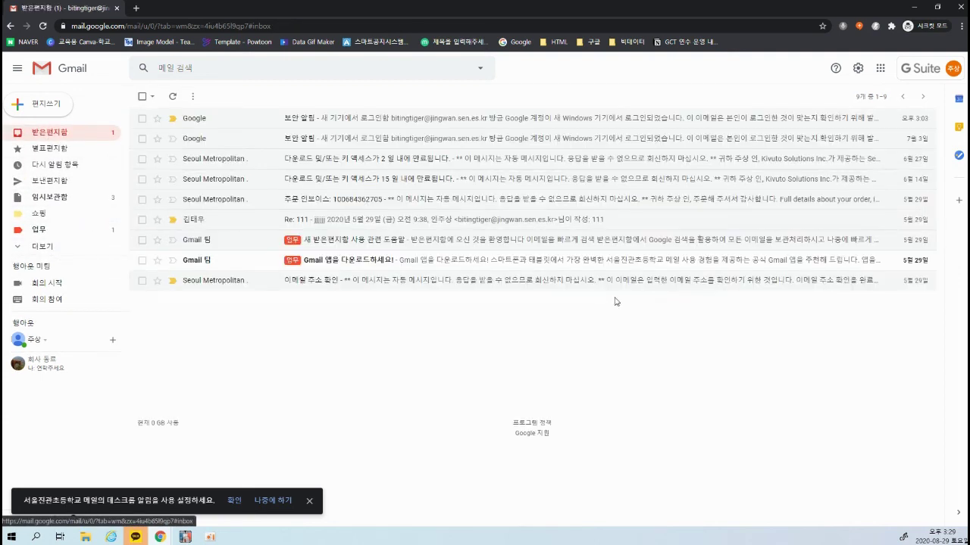
click(958, 155)
click(828, 74)
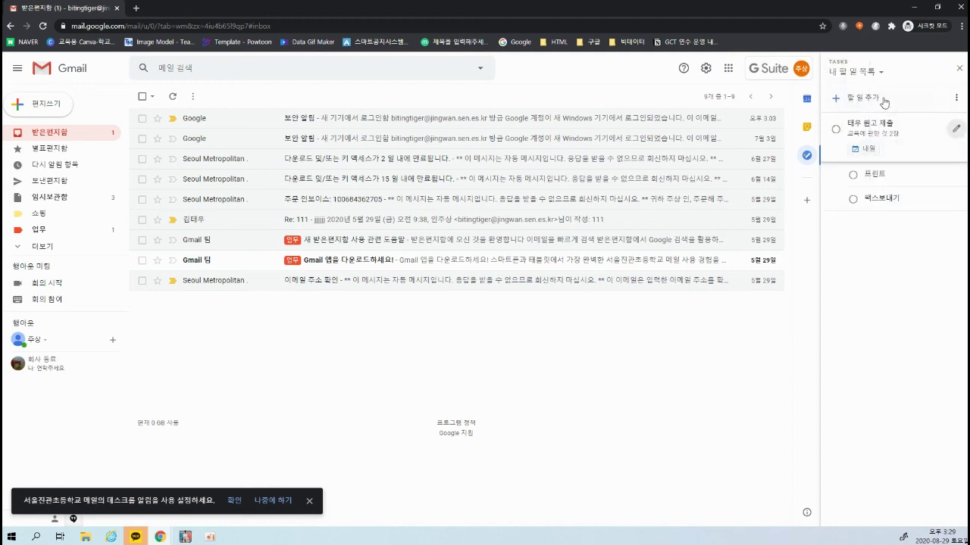
click(881, 73)
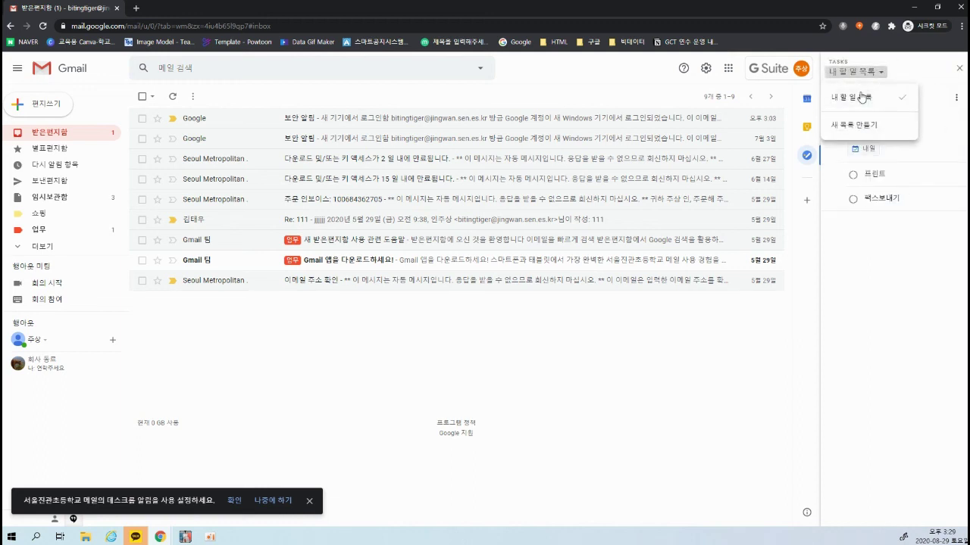
click(860, 97)
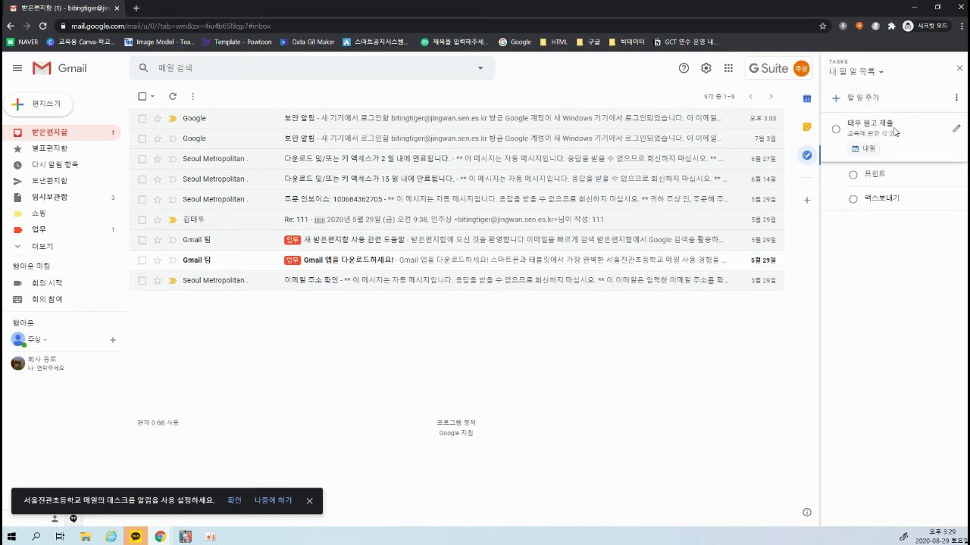